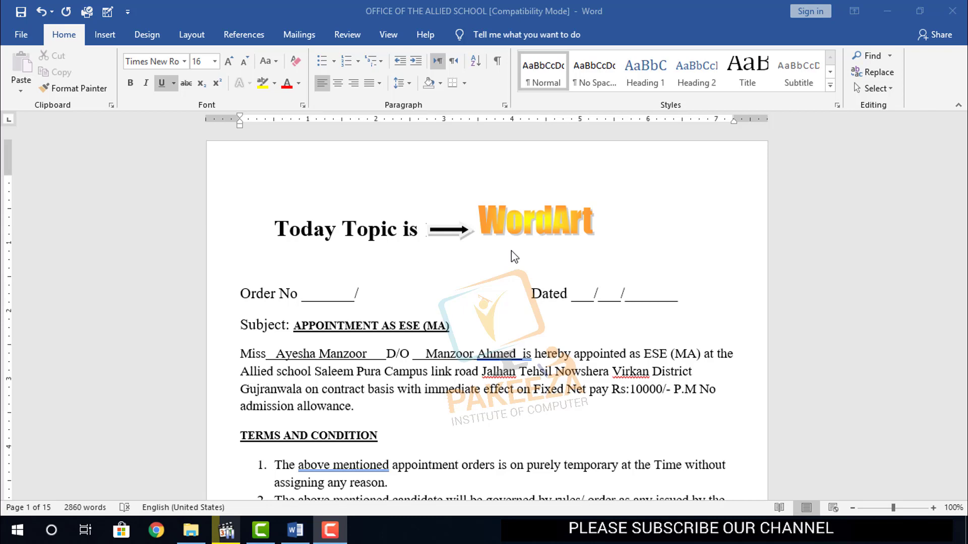
Browse the WordArt style gallery on the Insert tab
scroll(512, 252, "down", 1)
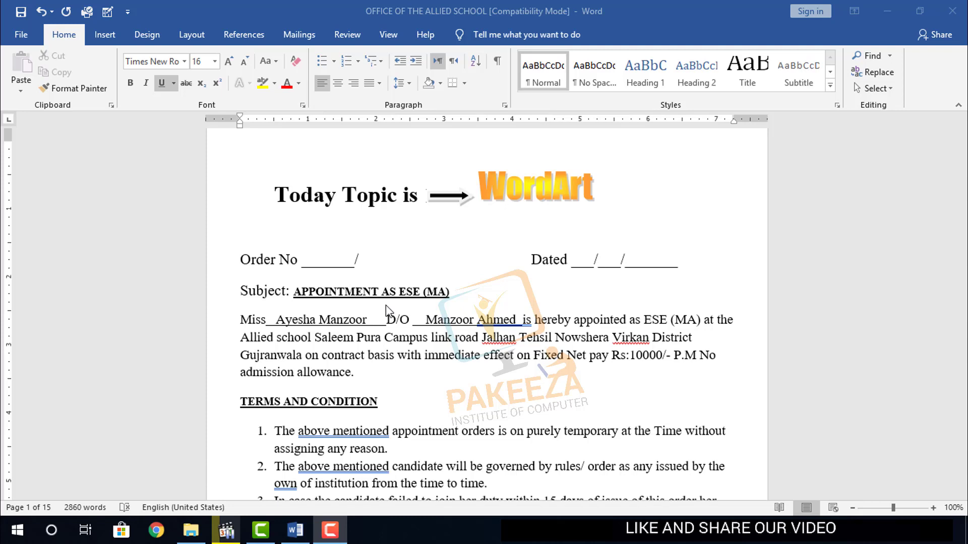
left_click(107, 36)
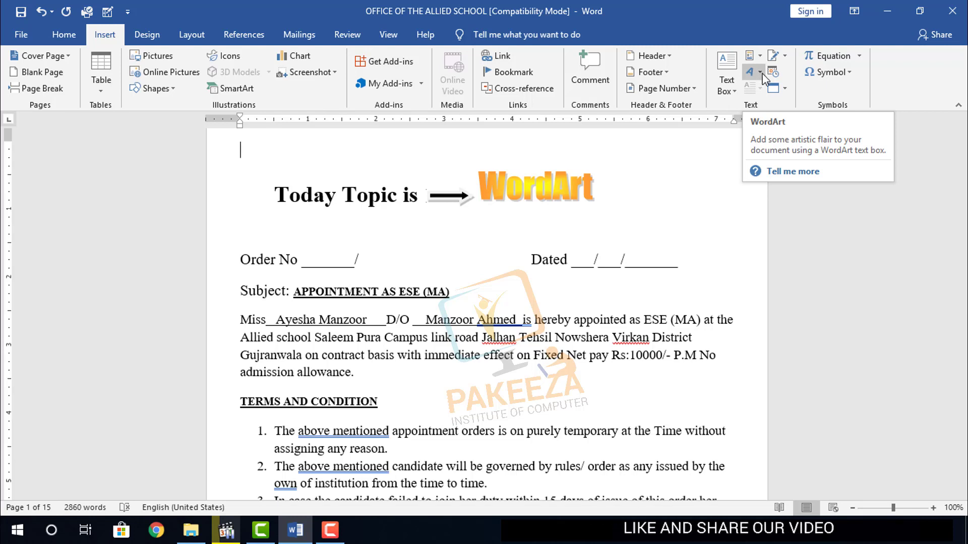
left_click(760, 72)
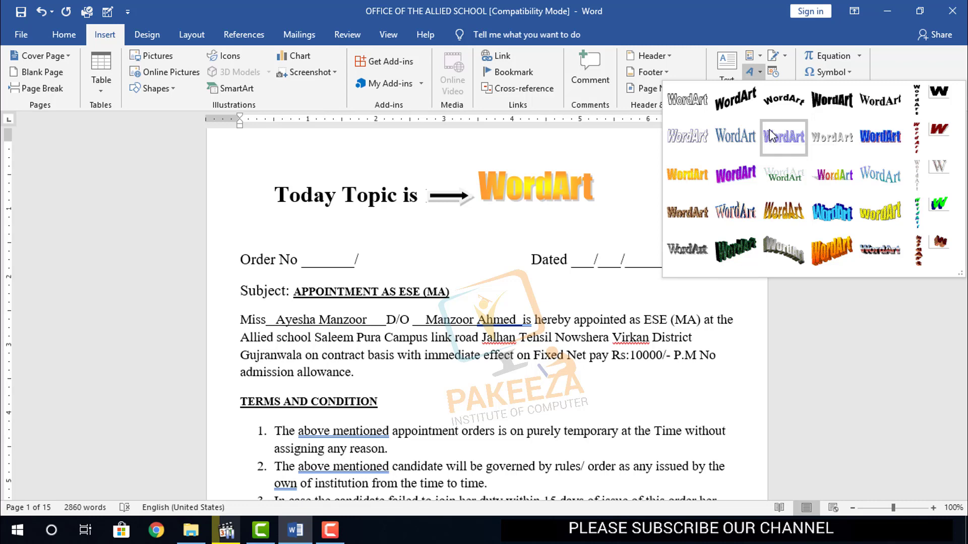
Close the WordArt gallery and scroll through the letter, dismissing a right-click menu
left_click(469, 275)
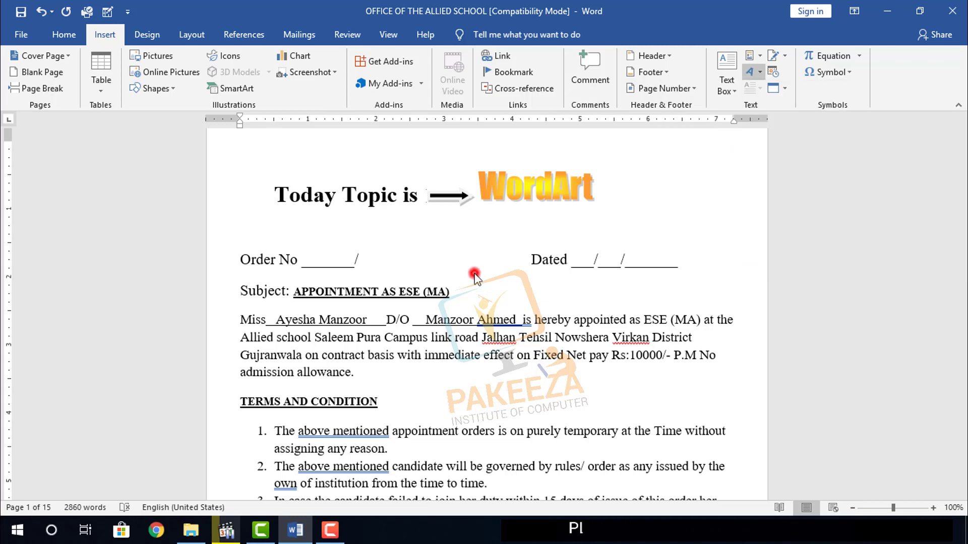
scroll(469, 272, "down", 1)
scroll(476, 272, "down", 3)
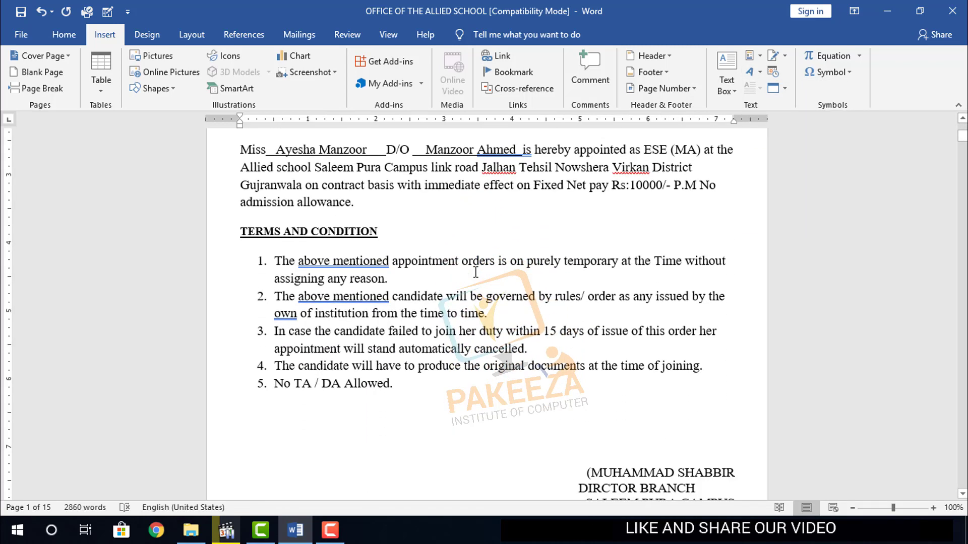
scroll(475, 272, "up", 3)
scroll(475, 272, "down", 1)
scroll(476, 272, "down", 3)
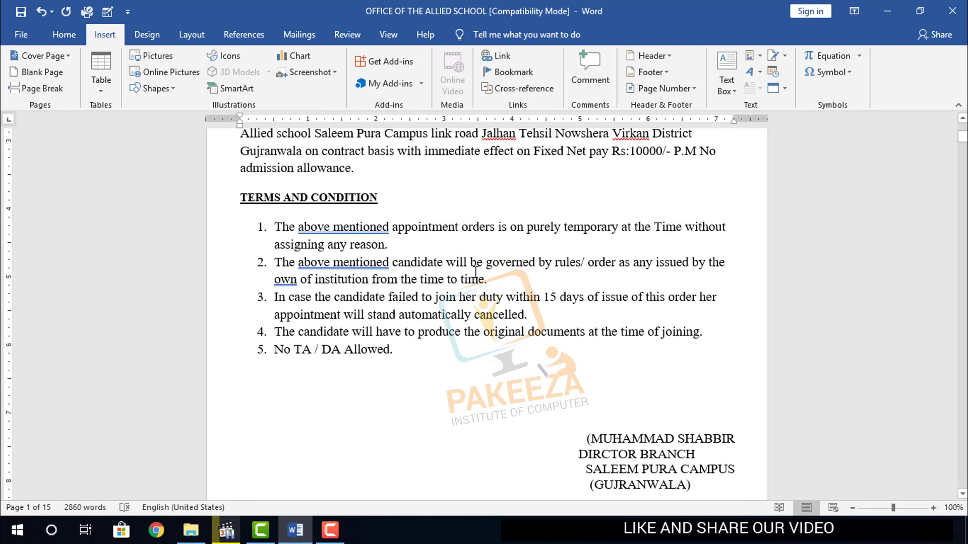
scroll(476, 272, "down", 3)
right_click(476, 272)
scroll(474, 252, "up", 3)
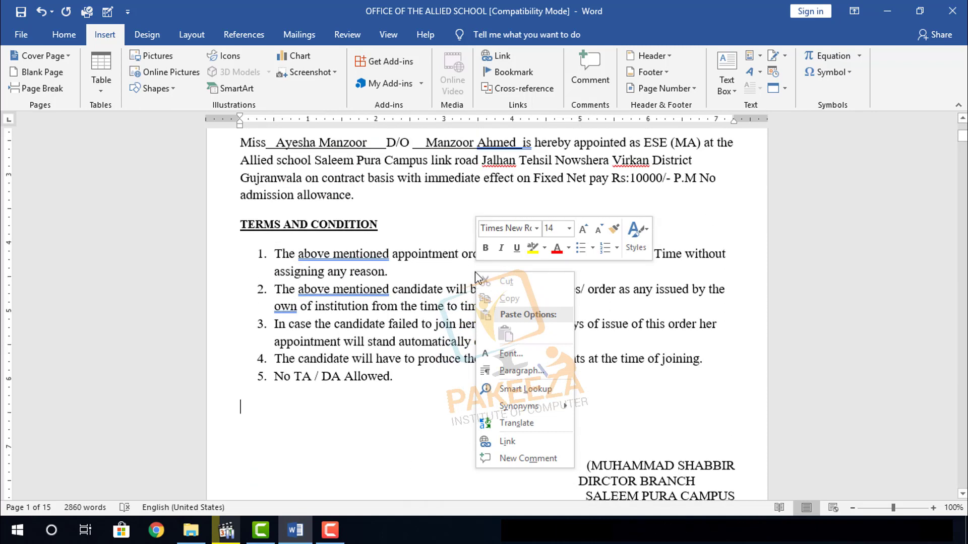
scroll(472, 235, "up", 1)
left_click(444, 217)
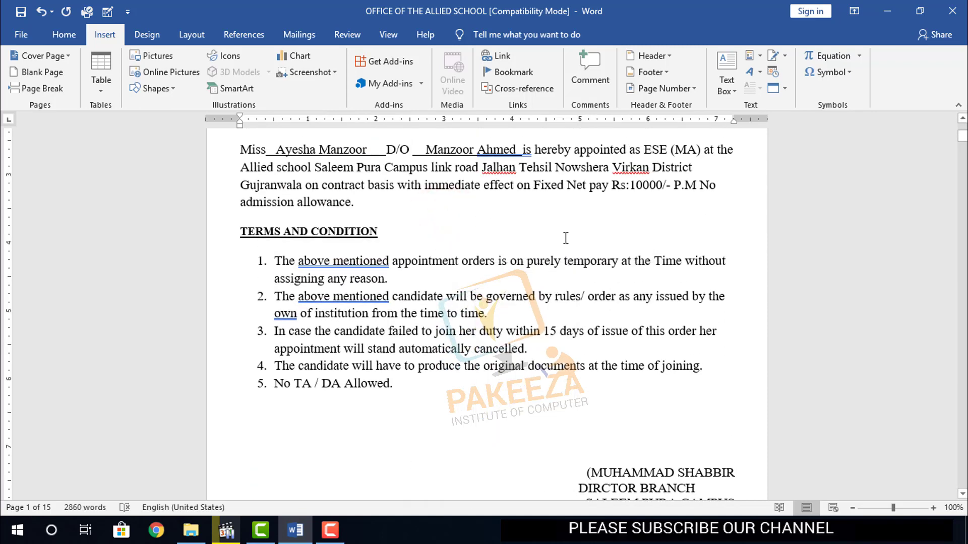
Select the words 'road Jalhan' in the appointment paragraph
scroll(431, 239, "up", 3)
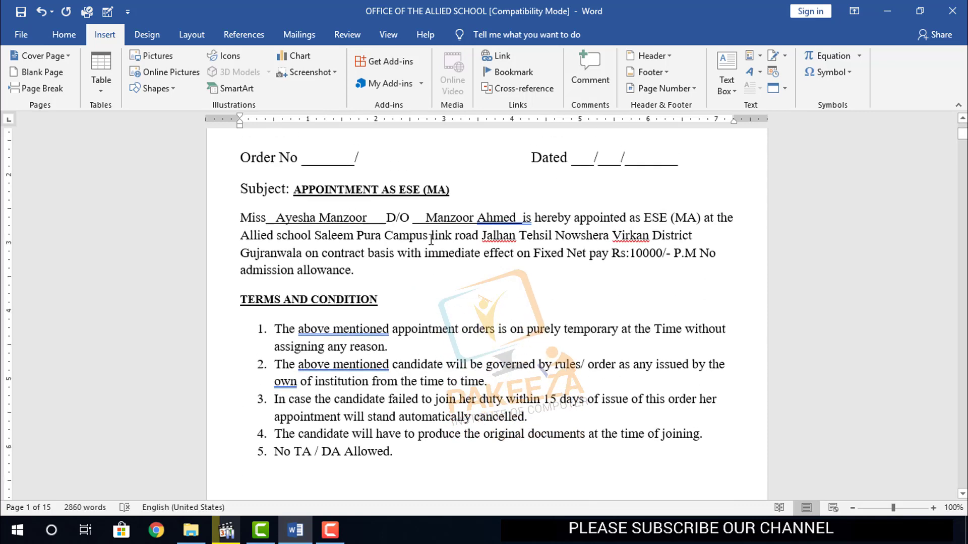
scroll(431, 240, "down", 1)
scroll(430, 240, "down", 2)
scroll(429, 242, "up", 1)
scroll(429, 242, "up", 1)
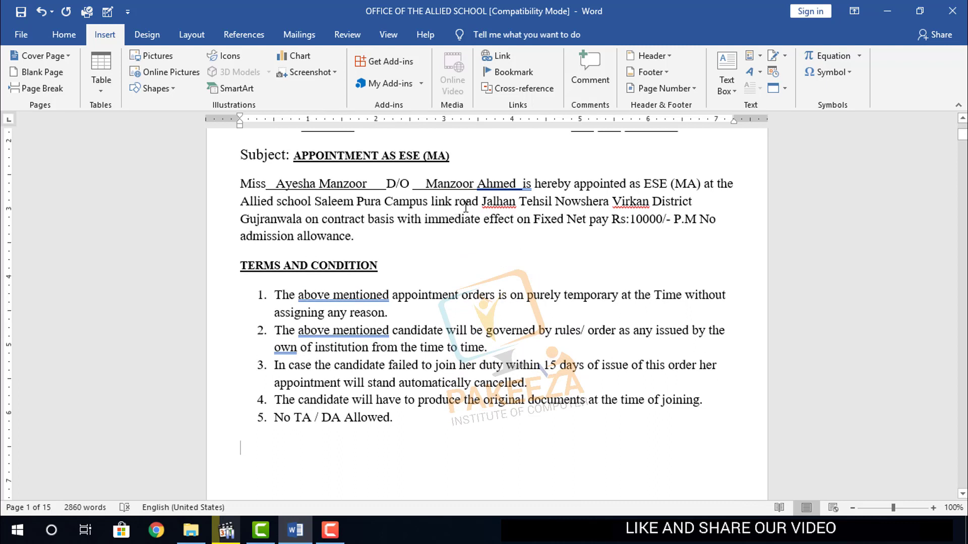
left_click_drag(480, 201, 515, 203)
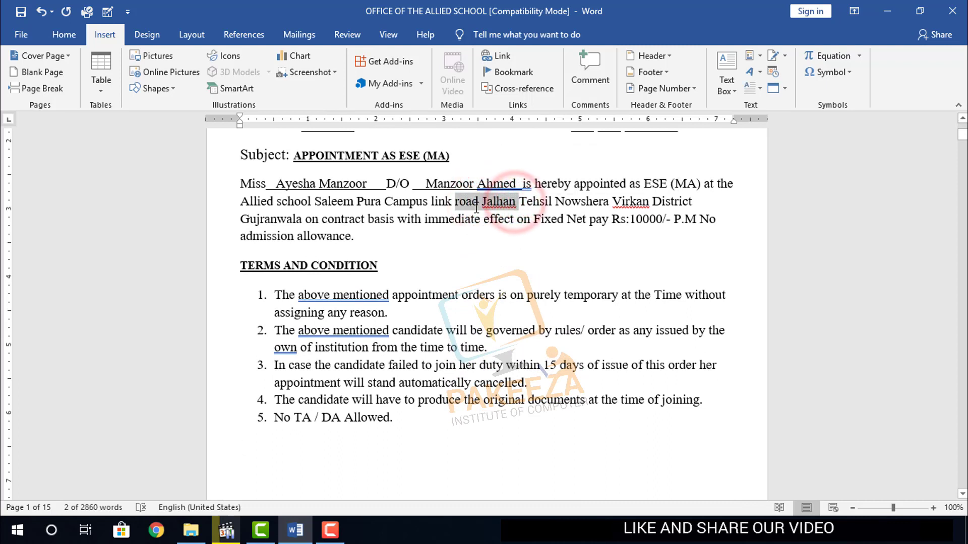
Convert the word 'Jalhan' into WordArt using the blue second-row style
double_click(490, 203)
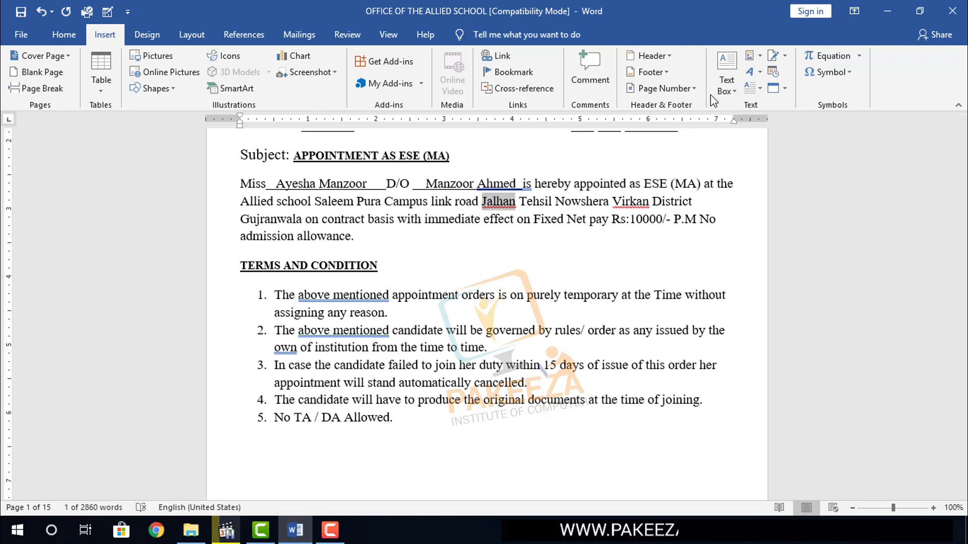
left_click(759, 71)
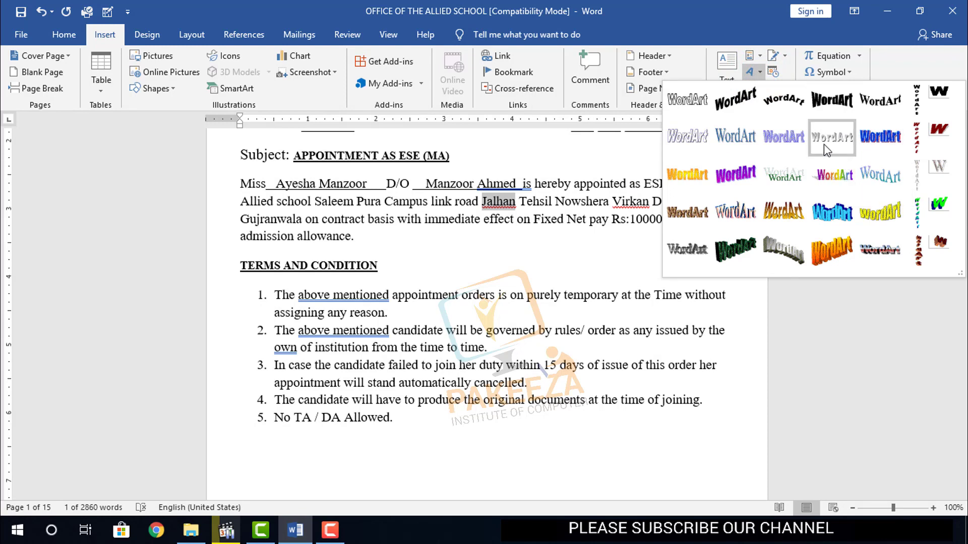
left_click(874, 137)
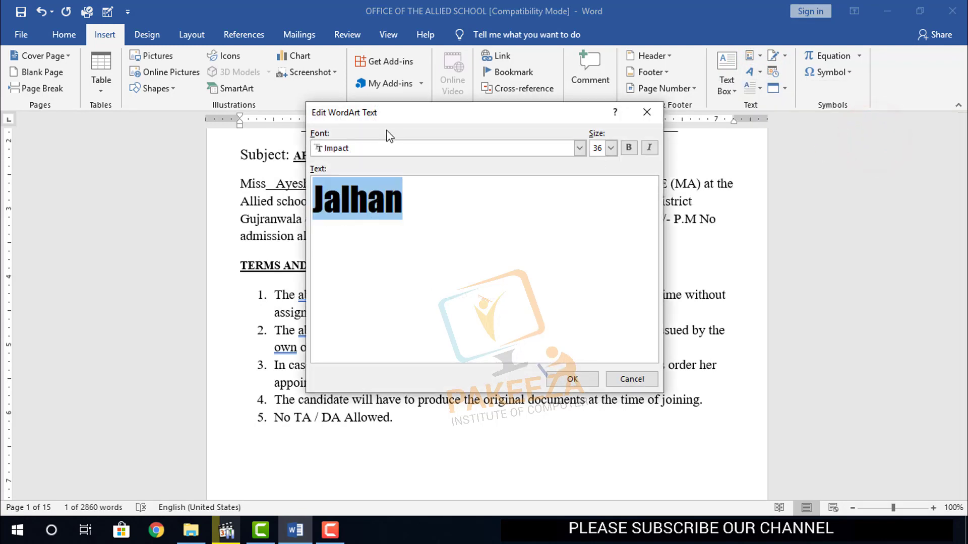
left_click_drag(377, 113, 628, 168)
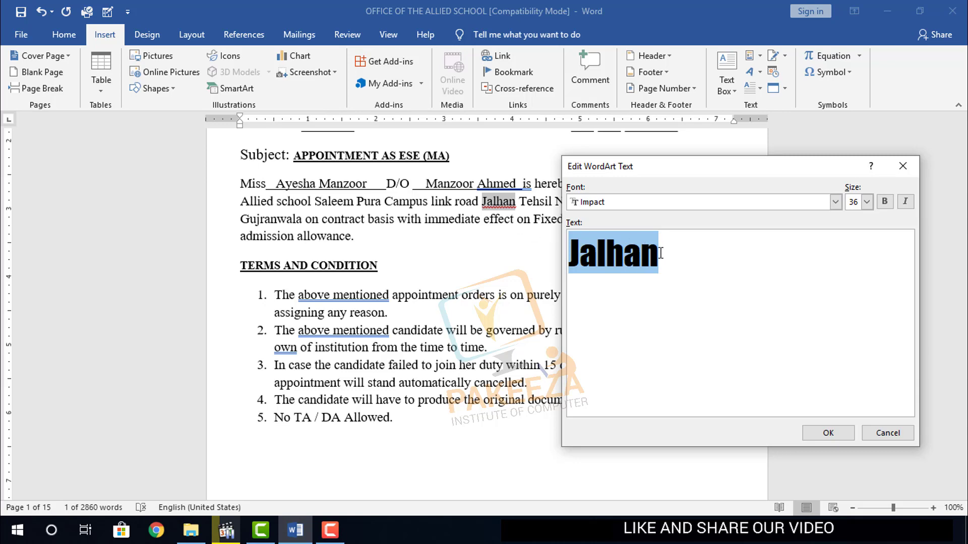
left_click(592, 202)
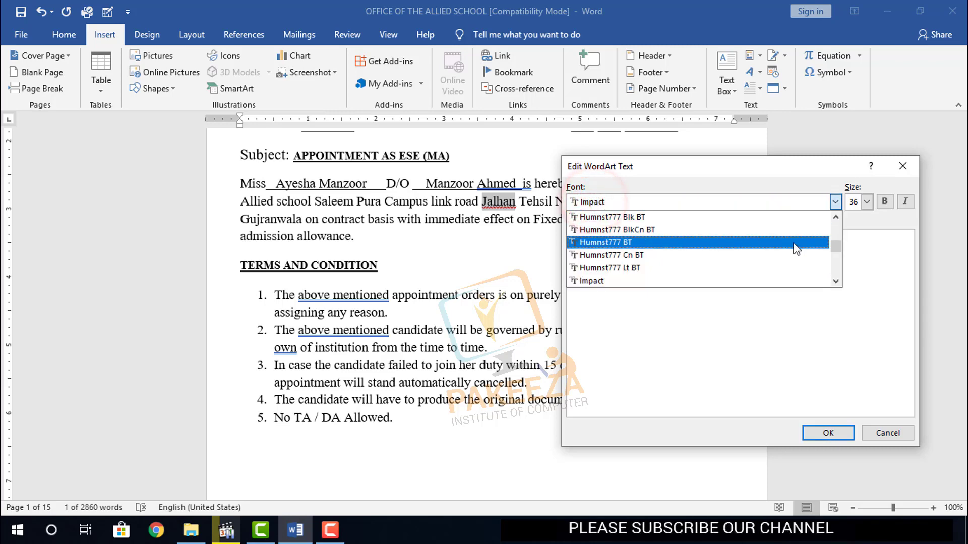
left_click_drag(837, 247, 836, 273)
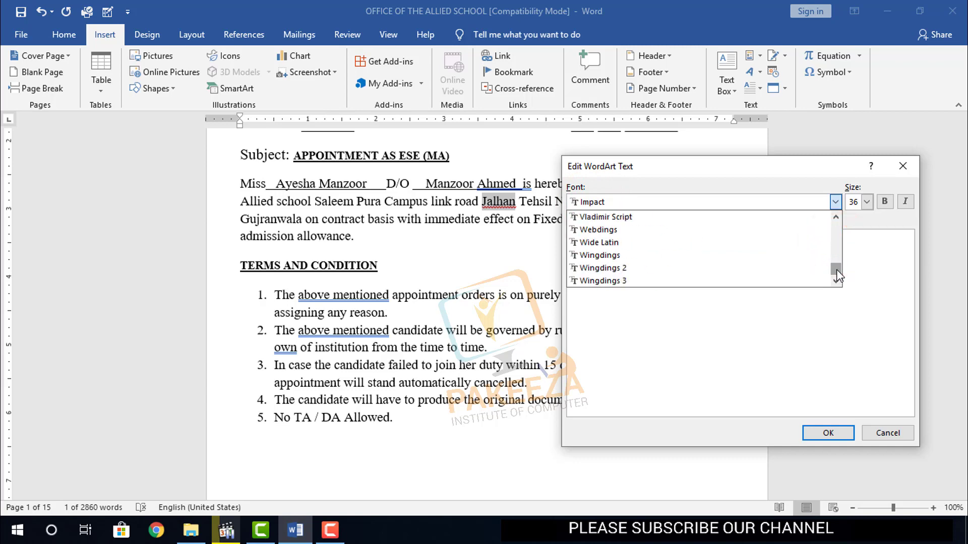
left_click_drag(837, 274, 836, 246)
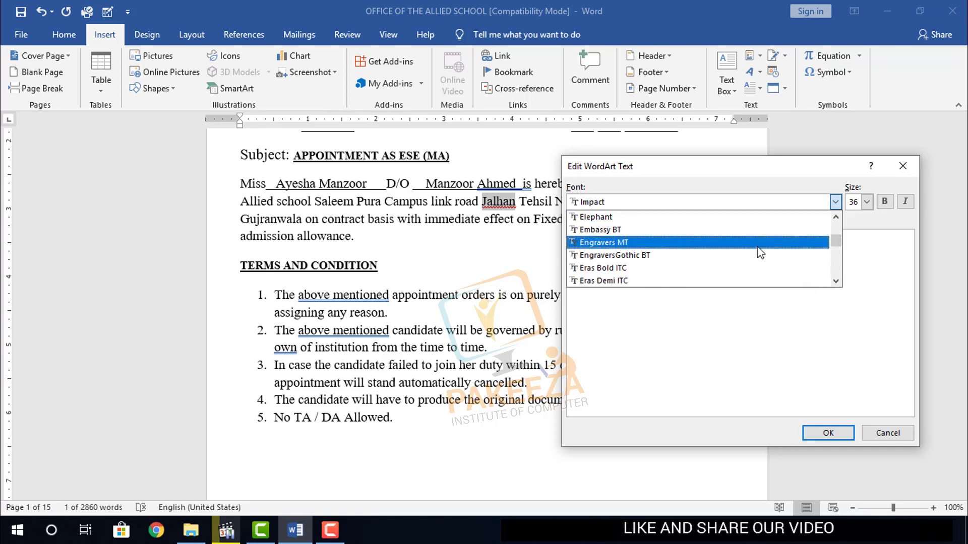
left_click(901, 271)
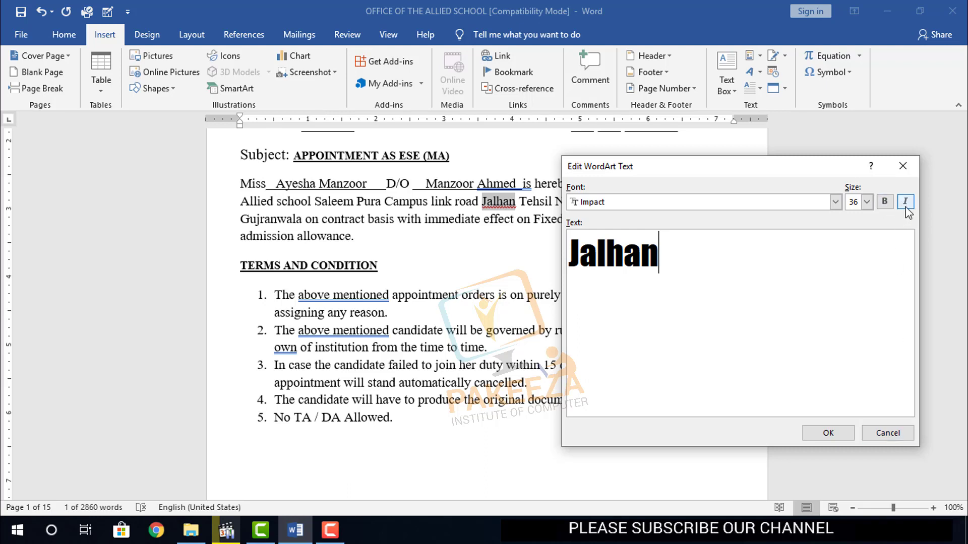
double_click(659, 257)
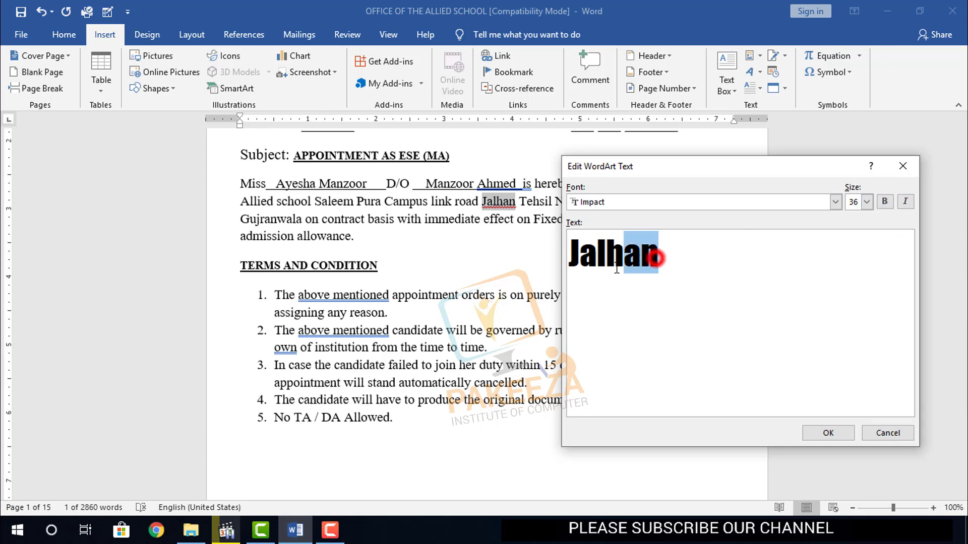
left_click(904, 203)
left_click(885, 202)
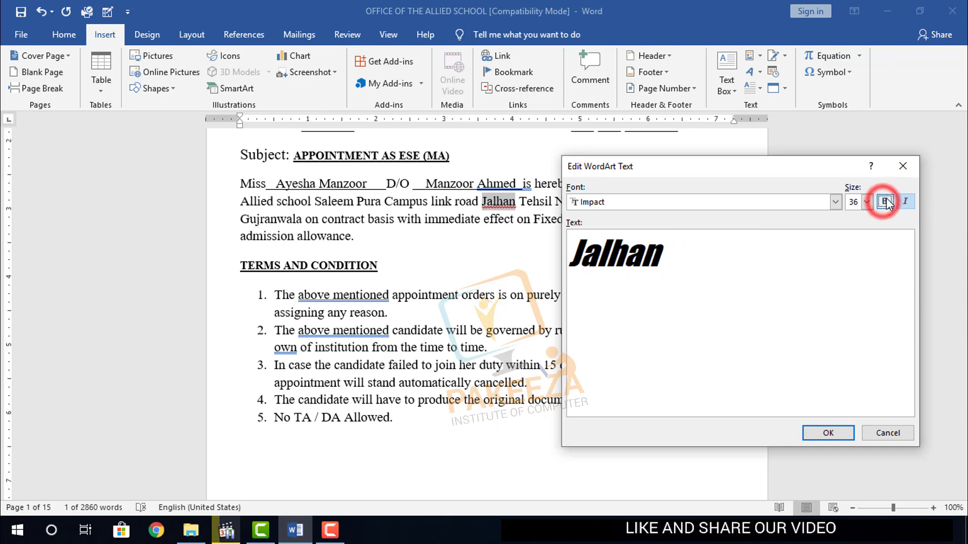
left_click(904, 201)
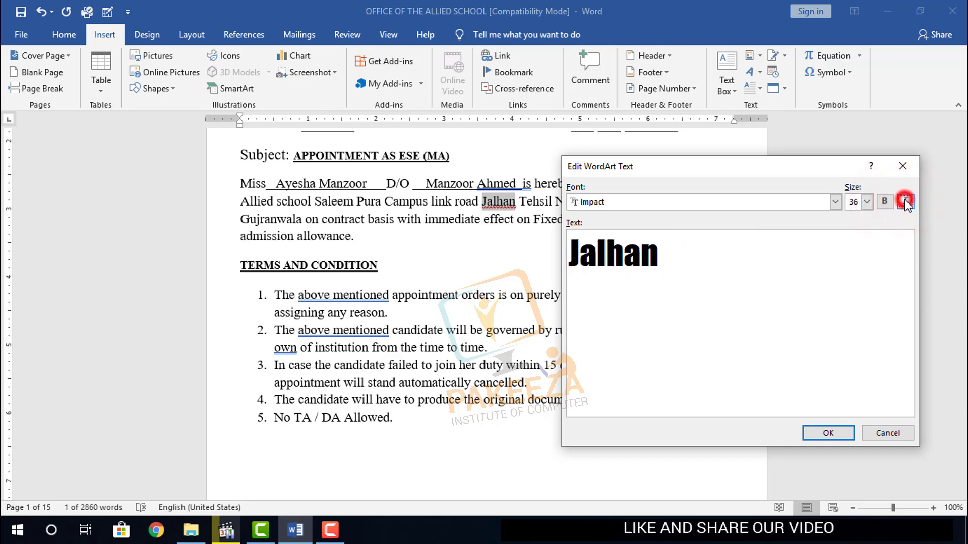
Insert the Jalhan WordArt, delete it, and place the cursor after 'allowance.'
left_click(828, 434)
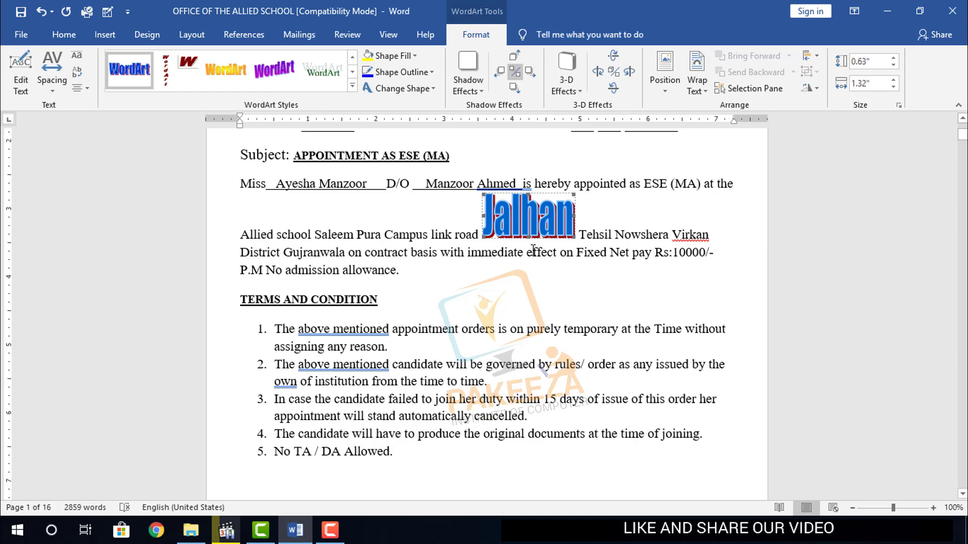
key("Delete")
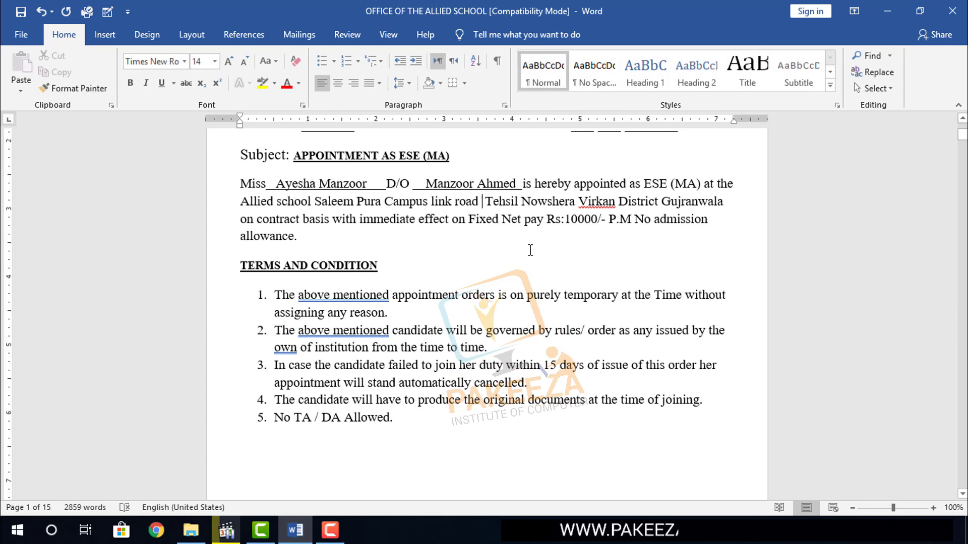
left_click(417, 268)
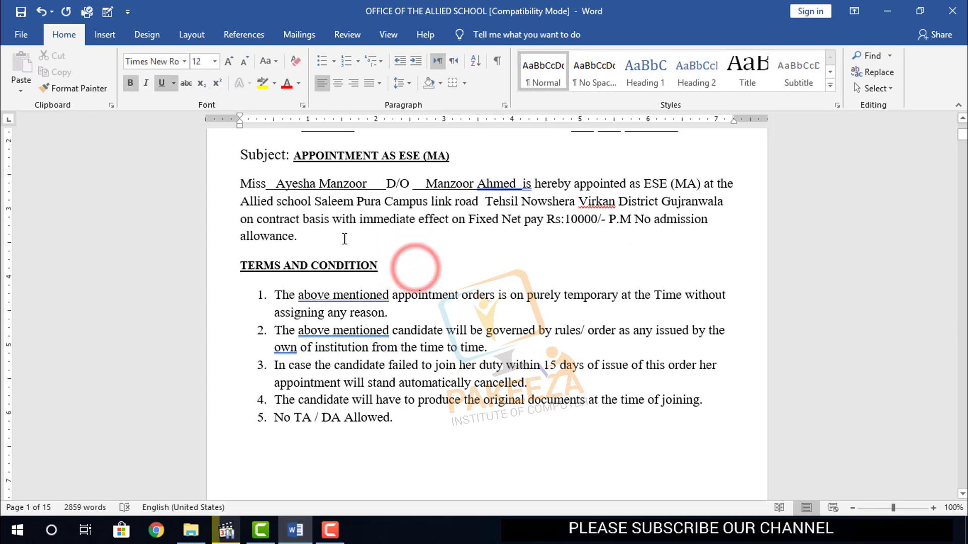
left_click(323, 240)
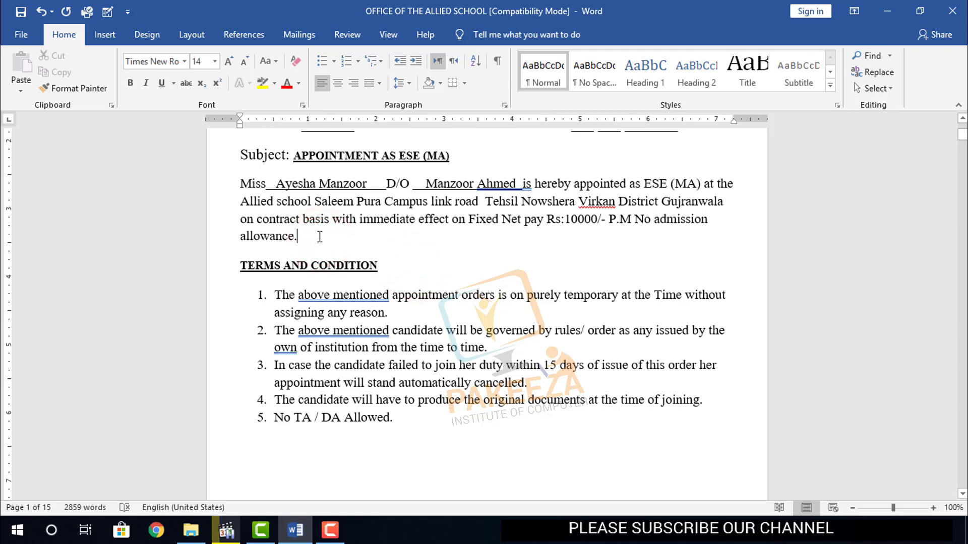
Start a new WordArt in style 19 from the Insert tab's WordArt gallery
left_click(105, 35)
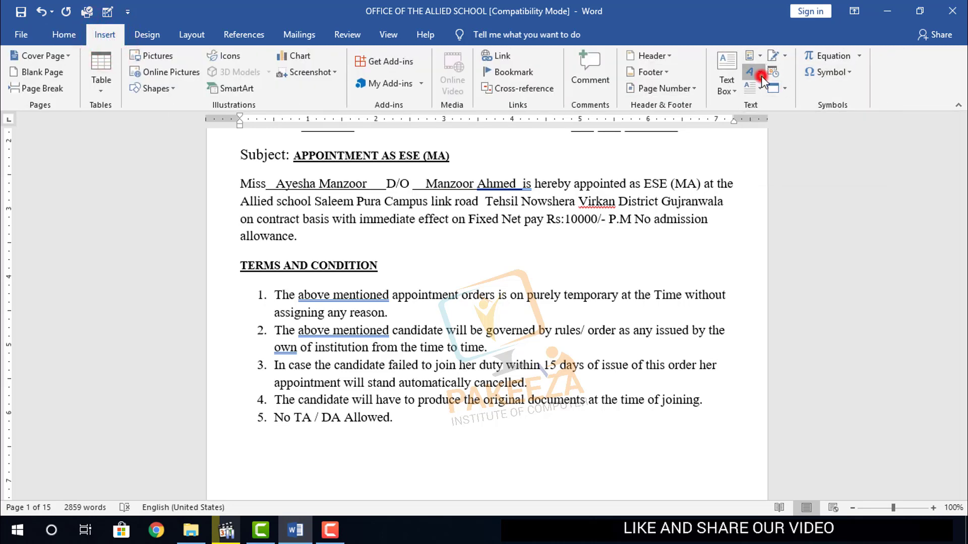
left_click(762, 76)
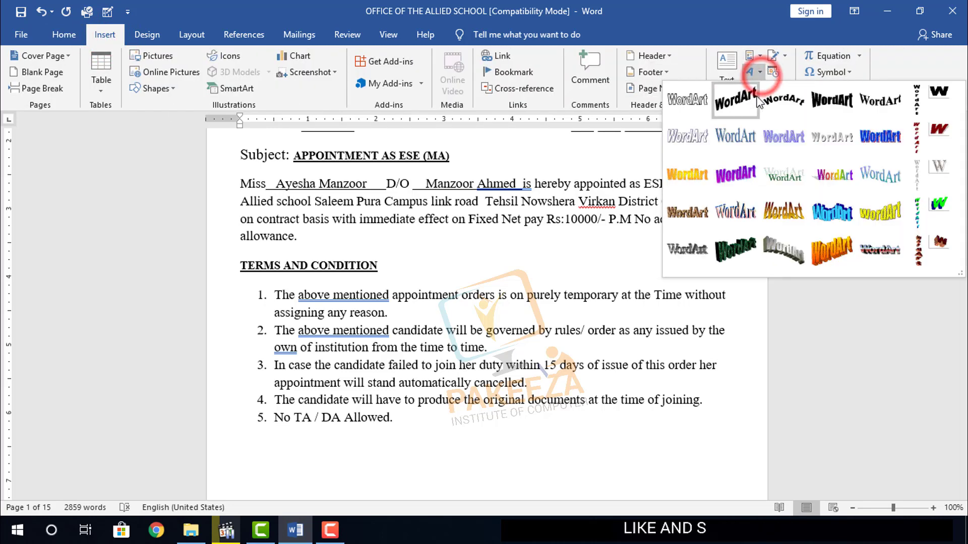
left_click(688, 212)
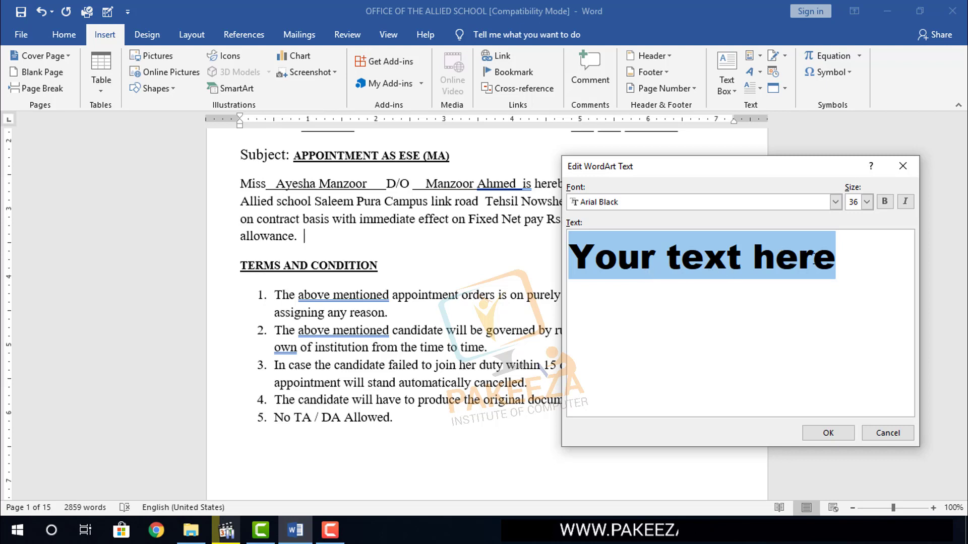
Replace the placeholder with 'PAKEEZA INSTITUTE', fixing the typo, and select the text
double_click(837, 263)
left_click_drag(719, 275, 579, 281)
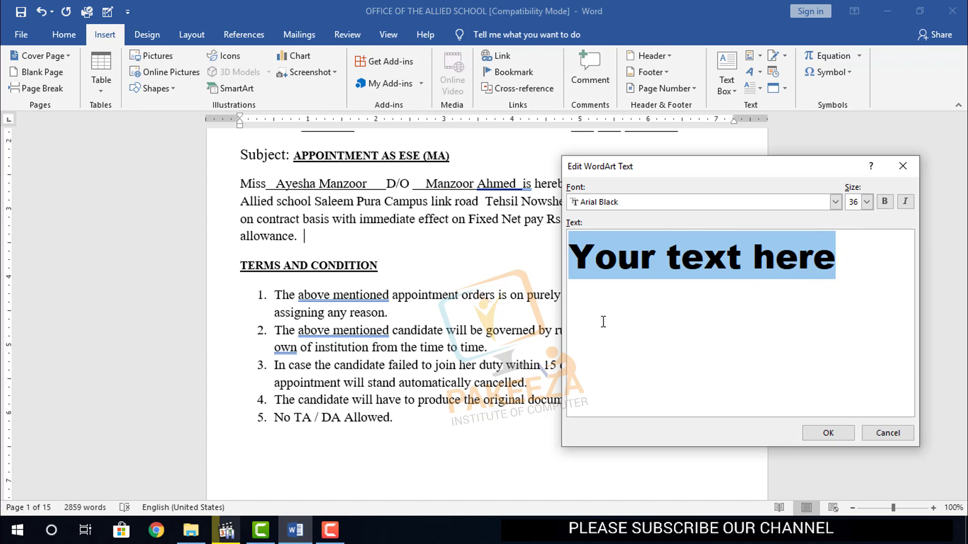
type("PA")
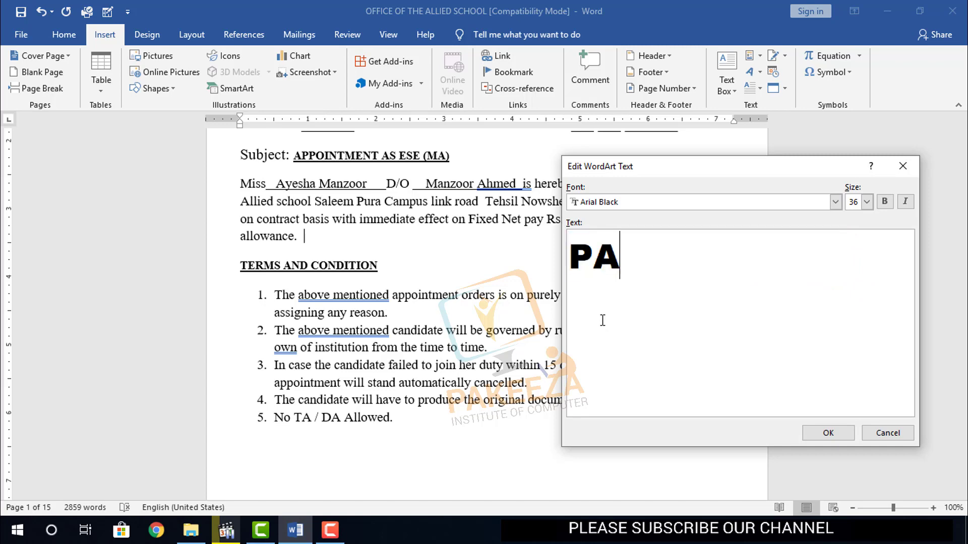
type("KEEZA")
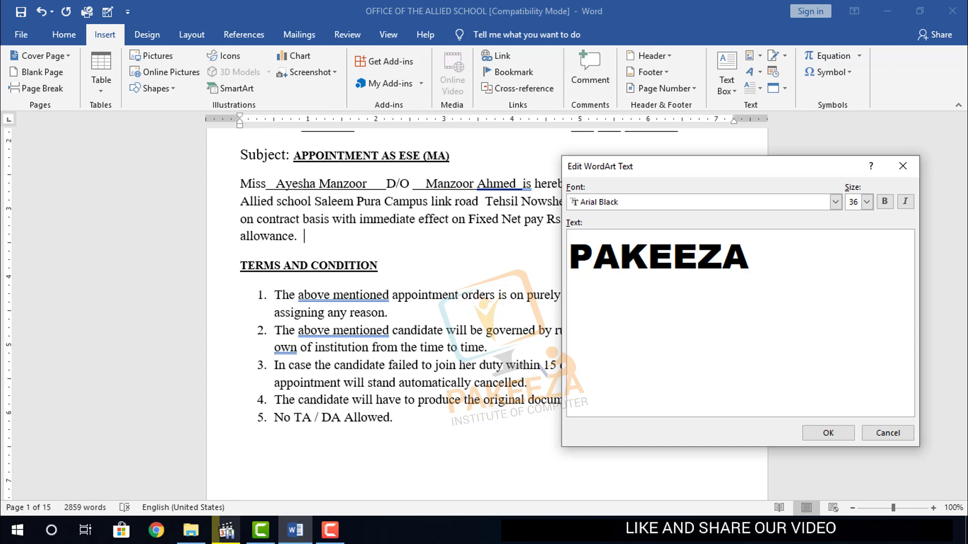
type(" IN")
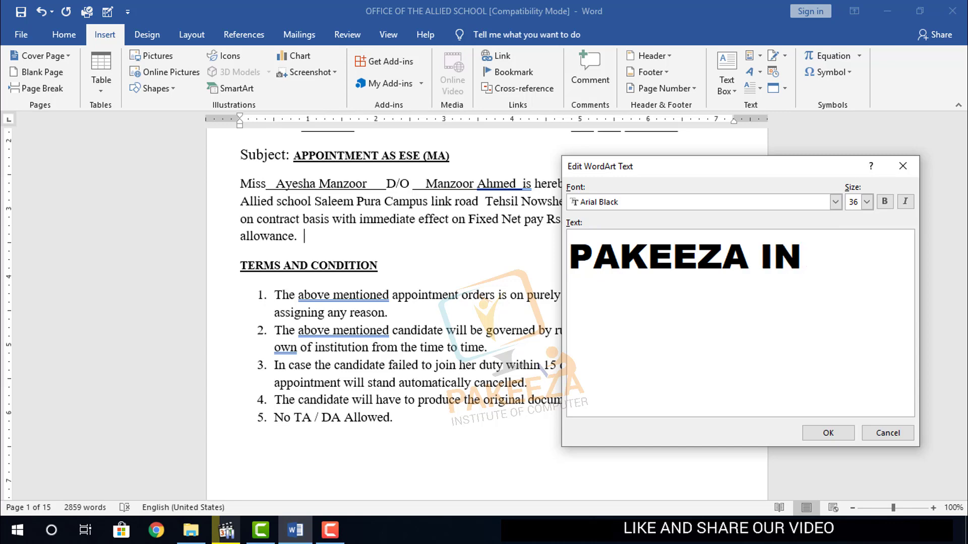
type("STITUTRE")
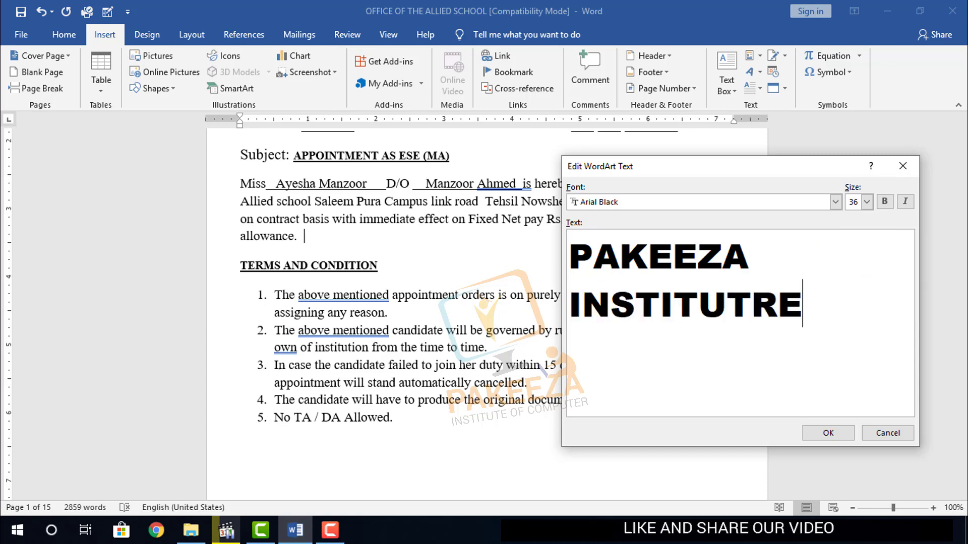
key("BackSpace")
key("BackSpace")
type("E")
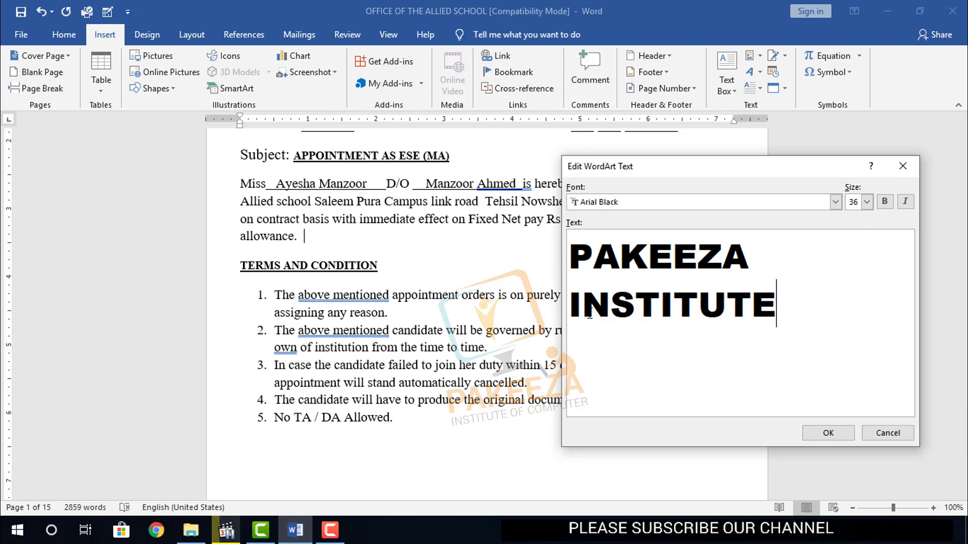
left_click_drag(781, 315, 567, 268)
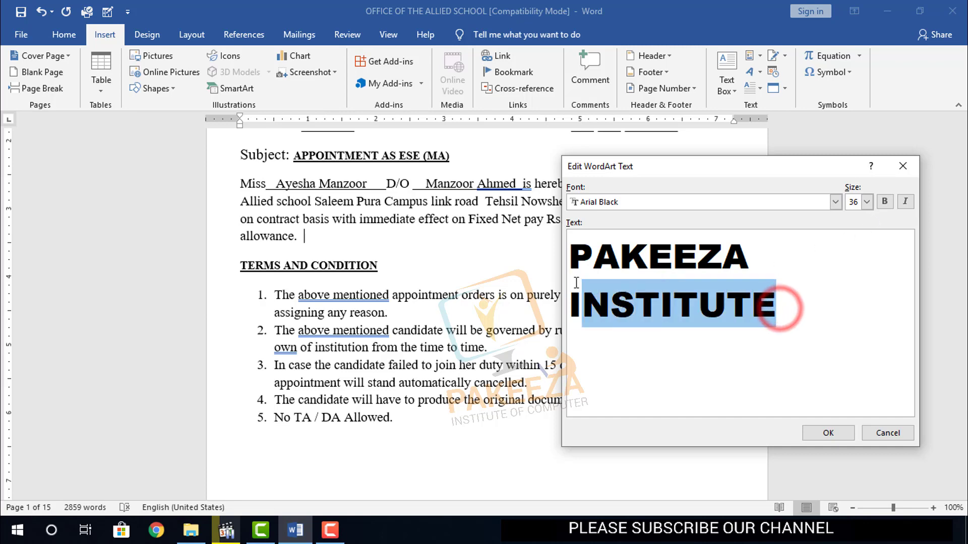
left_click(836, 202)
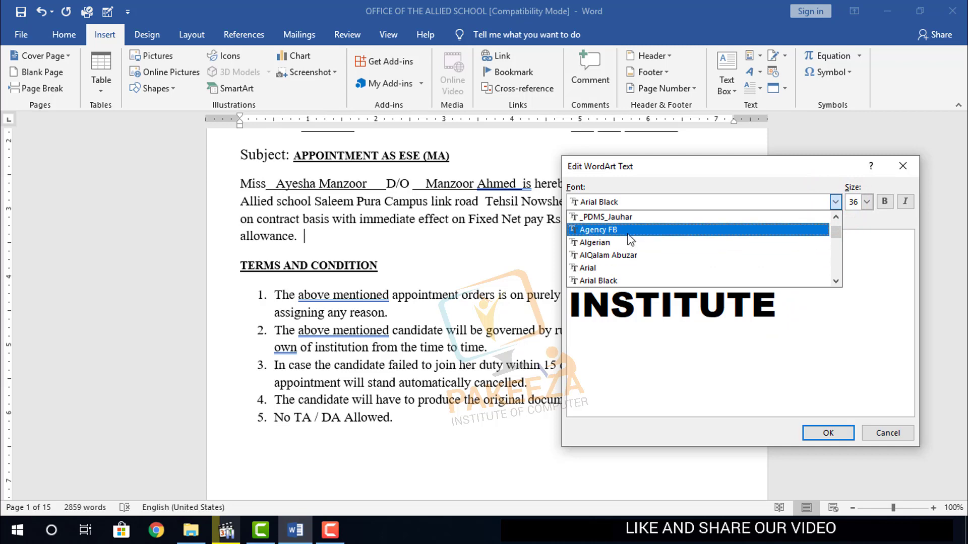
left_click(620, 216)
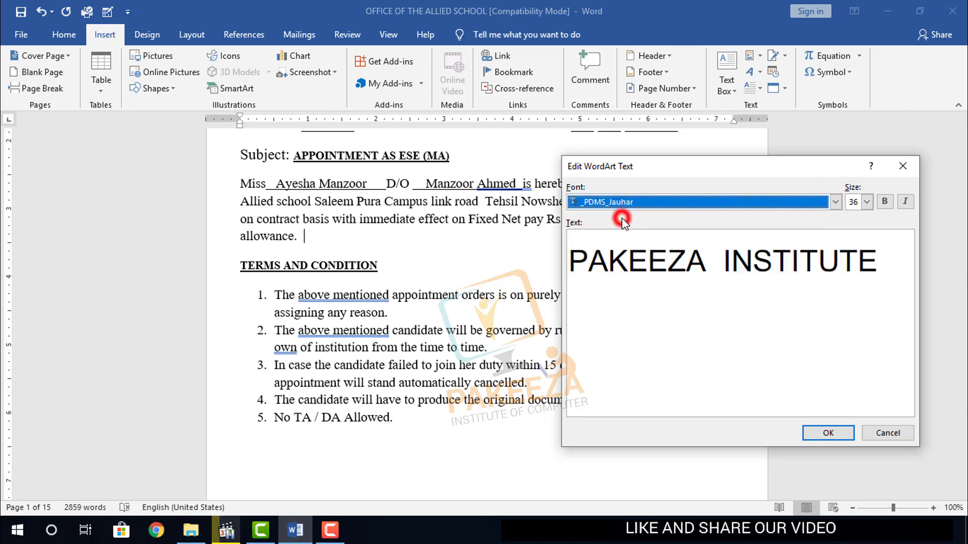
left_click(835, 202)
left_click_drag(836, 219, 836, 237)
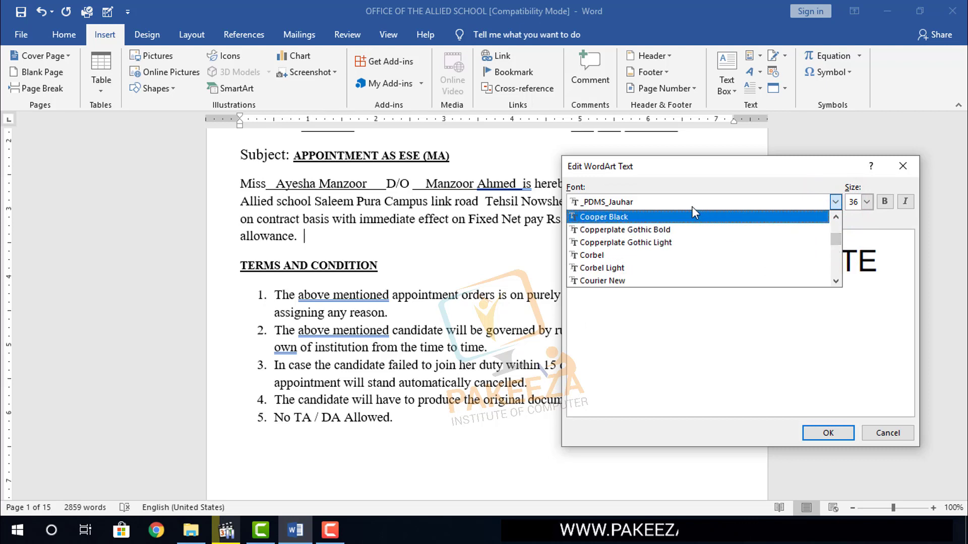
left_click(672, 203)
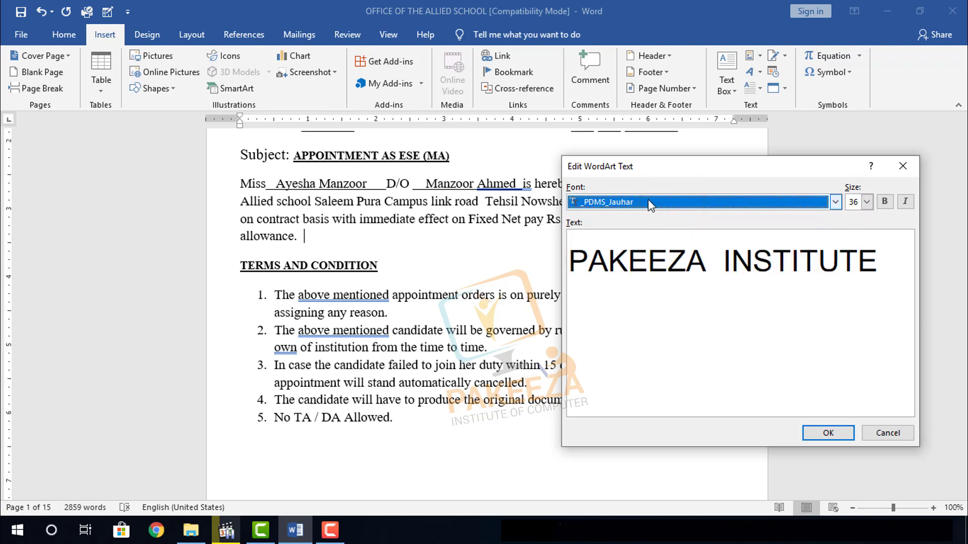
left_click(648, 200)
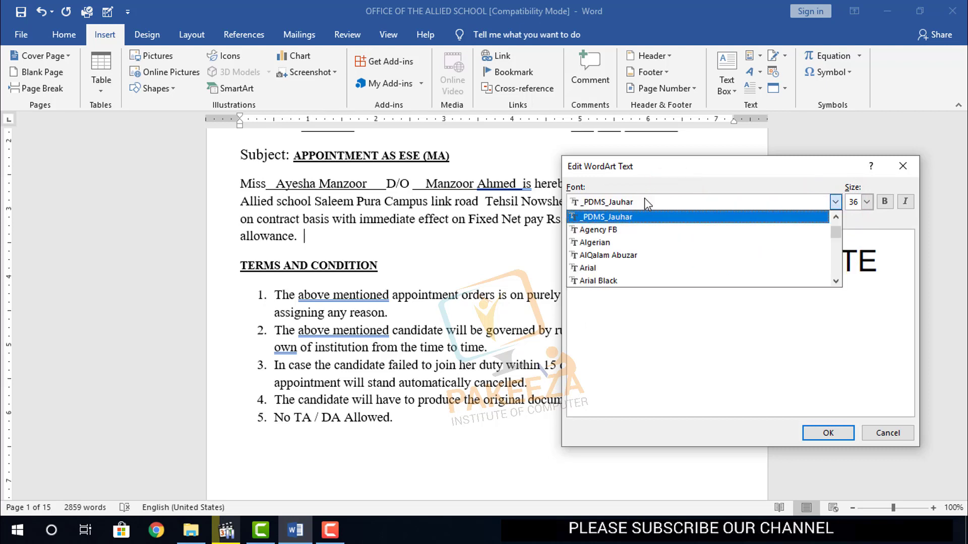
left_click(640, 256)
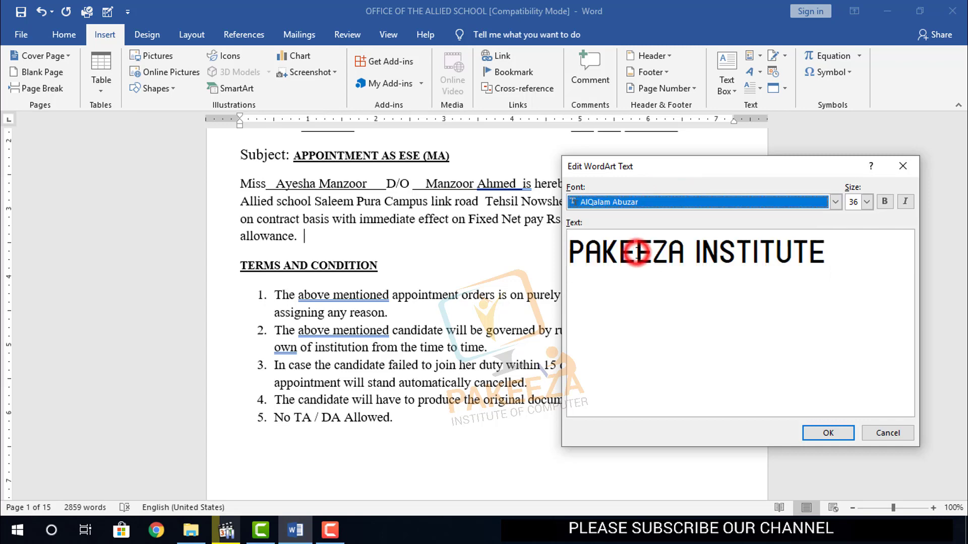
left_click(836, 202)
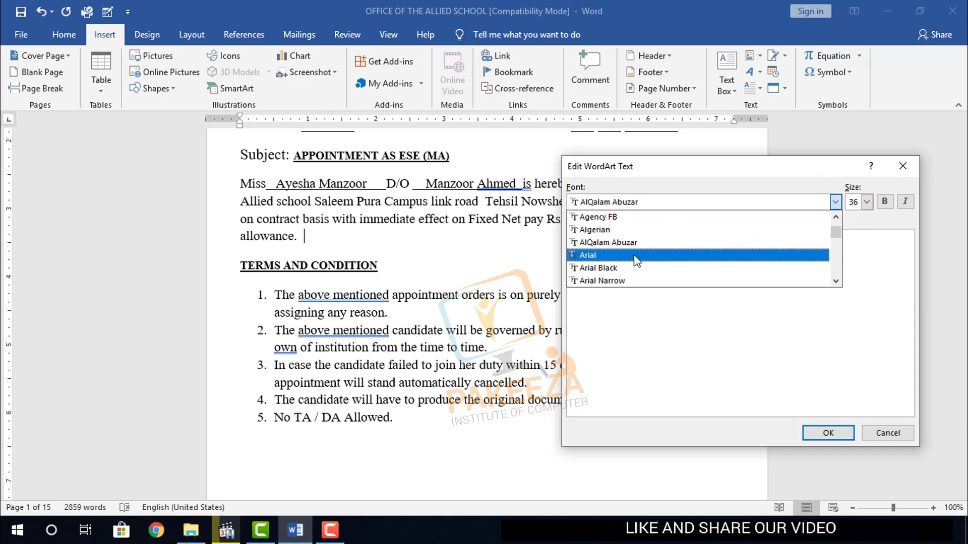
left_click(616, 267)
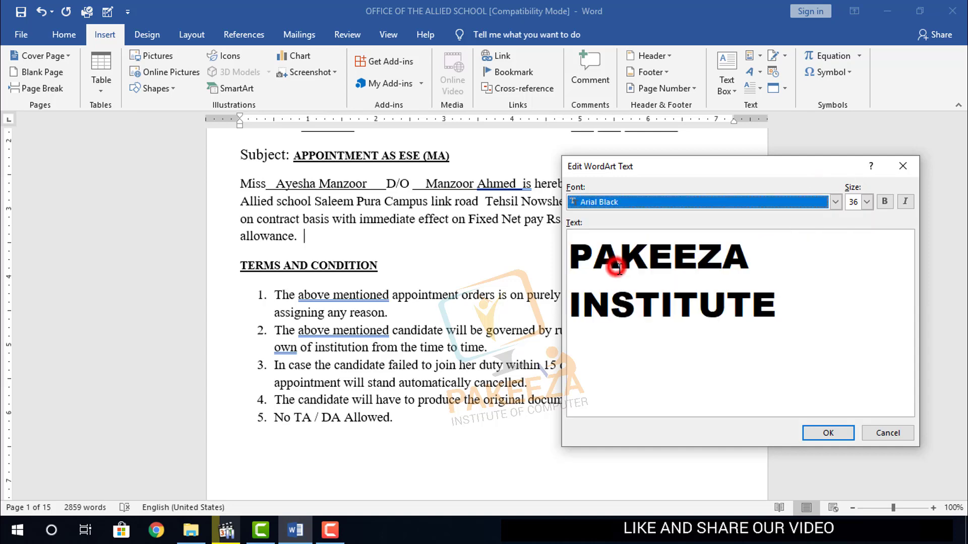
left_click(885, 202)
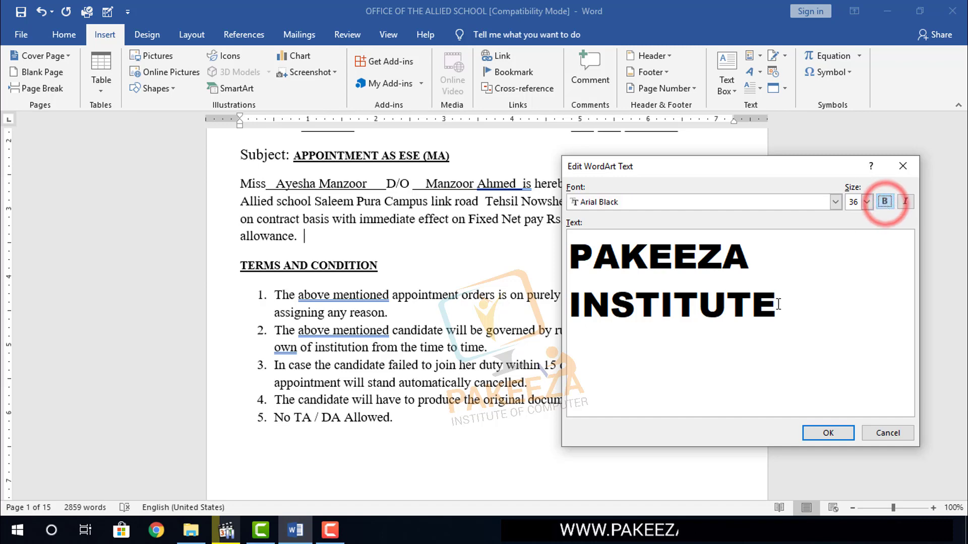
left_click_drag(778, 304, 570, 258)
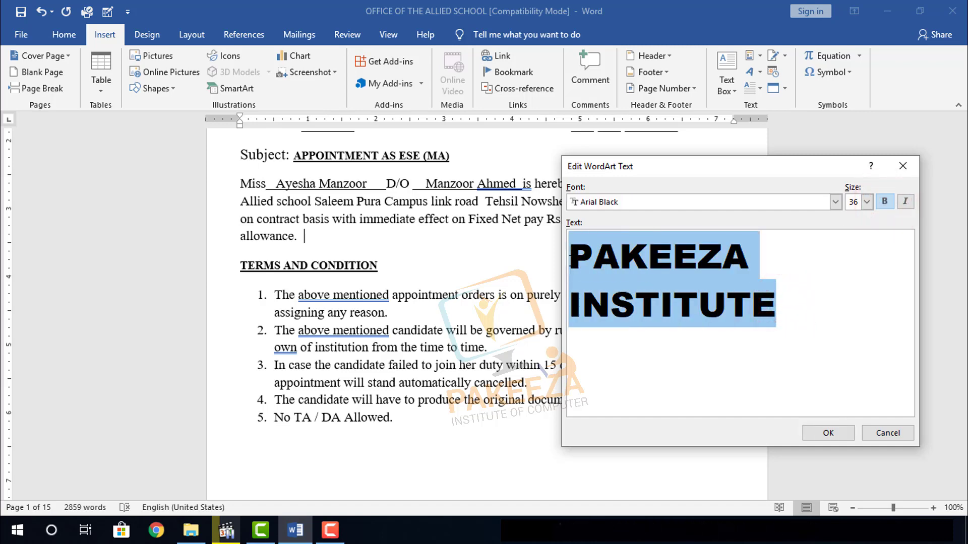
left_click(885, 201)
left_click_drag(787, 303, 586, 259)
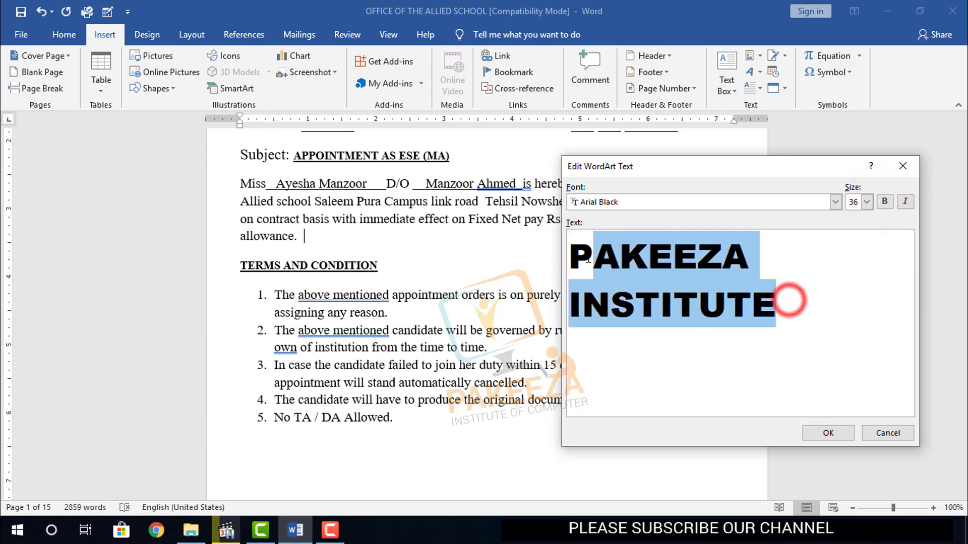
left_click_drag(791, 302, 569, 256)
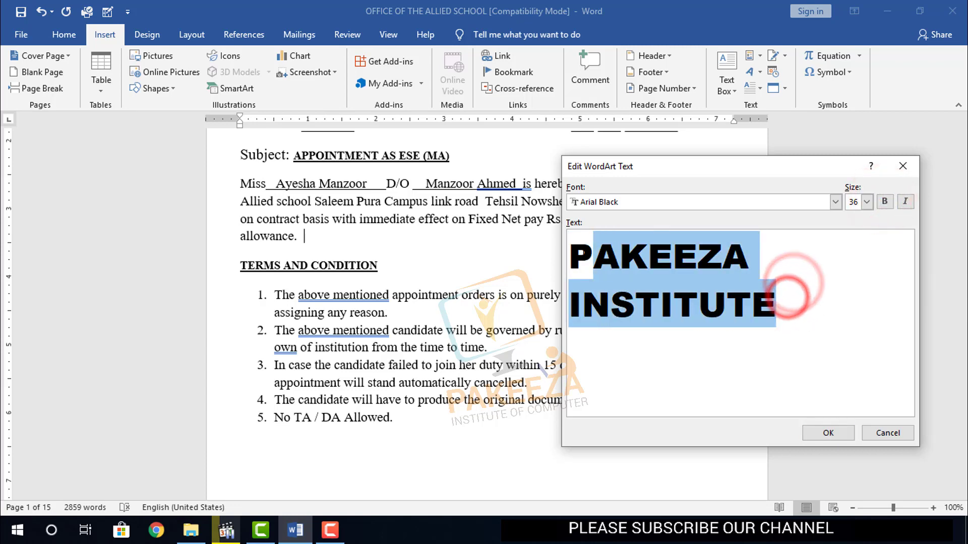
left_click(905, 202)
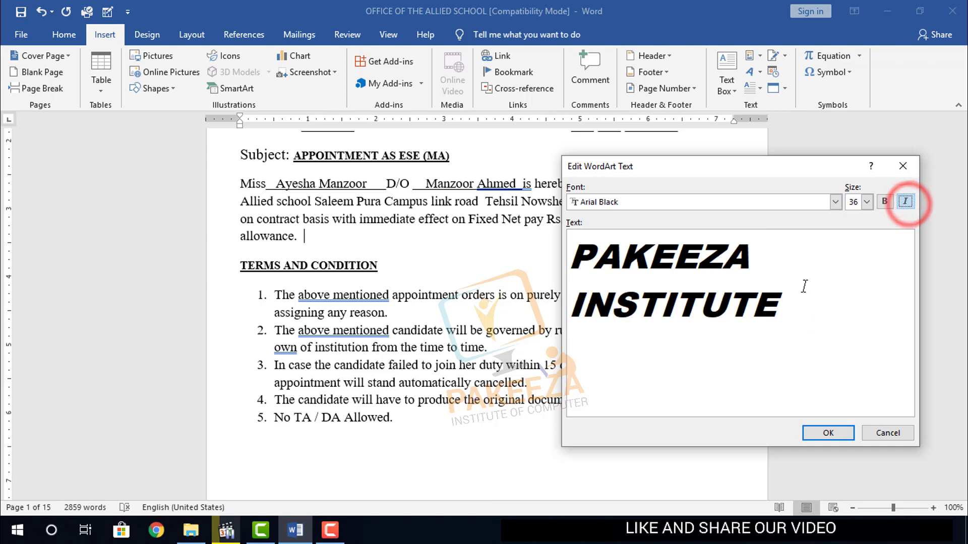
left_click_drag(796, 301, 575, 252)
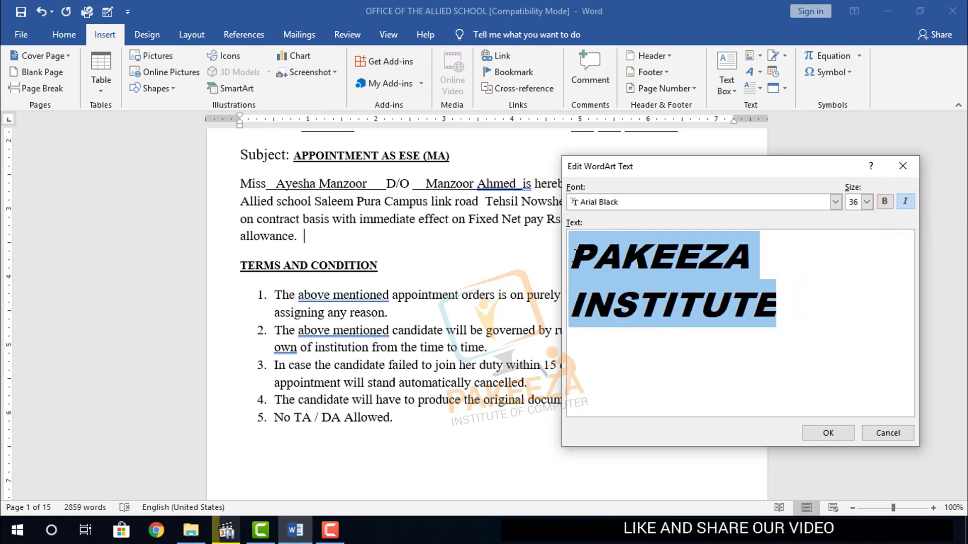
left_click(905, 202)
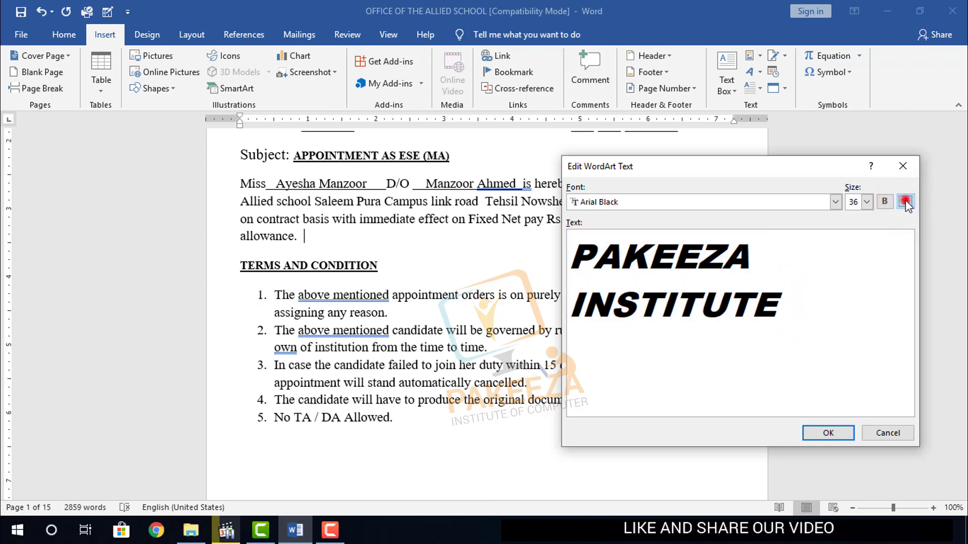
left_click_drag(782, 171, 744, 161)
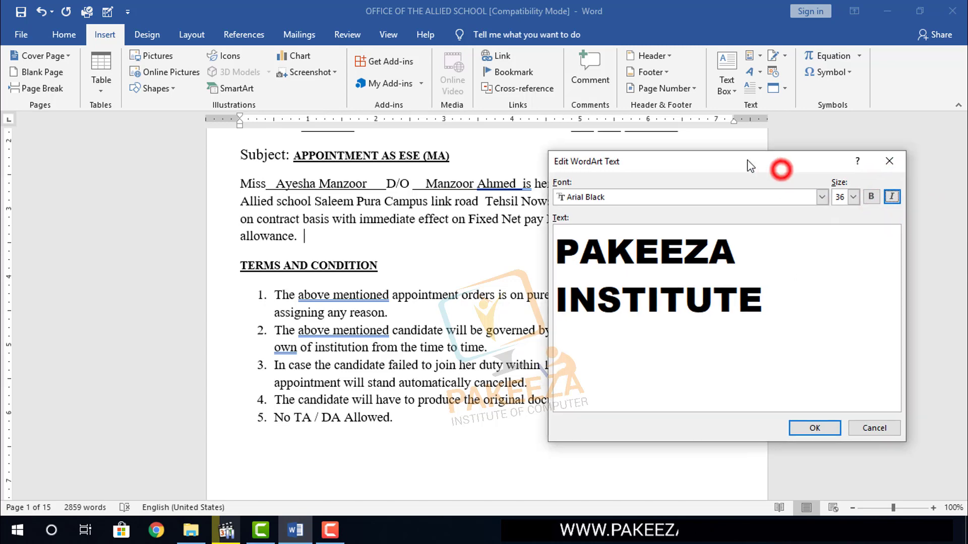
Insert the PAKEEZA INSTITUTE WordArt after 'allowance.' and zoom the page to 150%
left_click(789, 424)
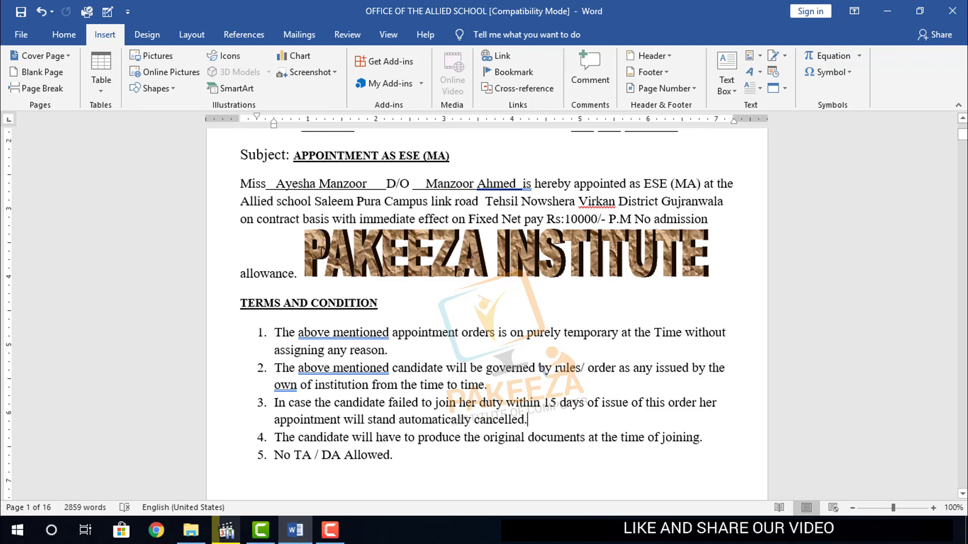
left_click(321, 251)
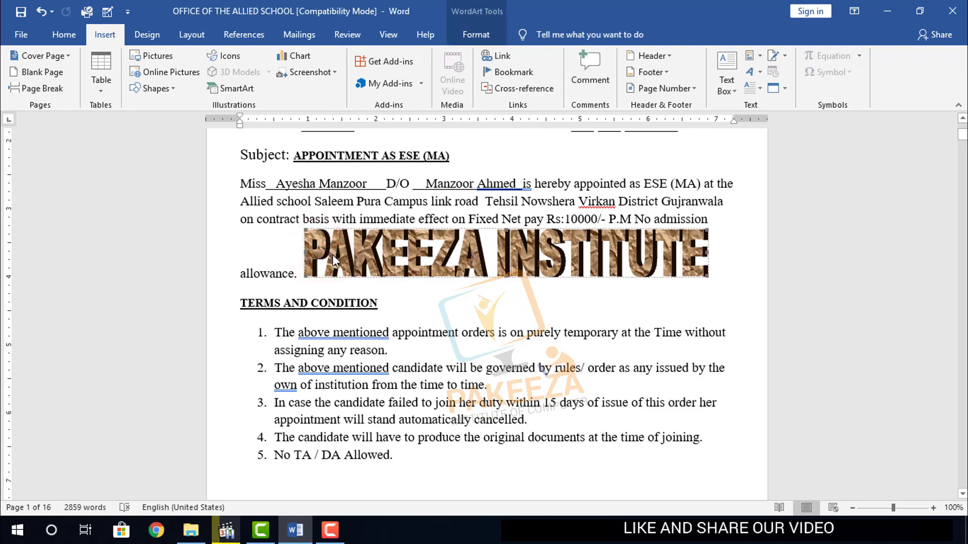
left_click(933, 508)
left_click(934, 508)
left_click(933, 508)
left_click(933, 508)
left_click(933, 509)
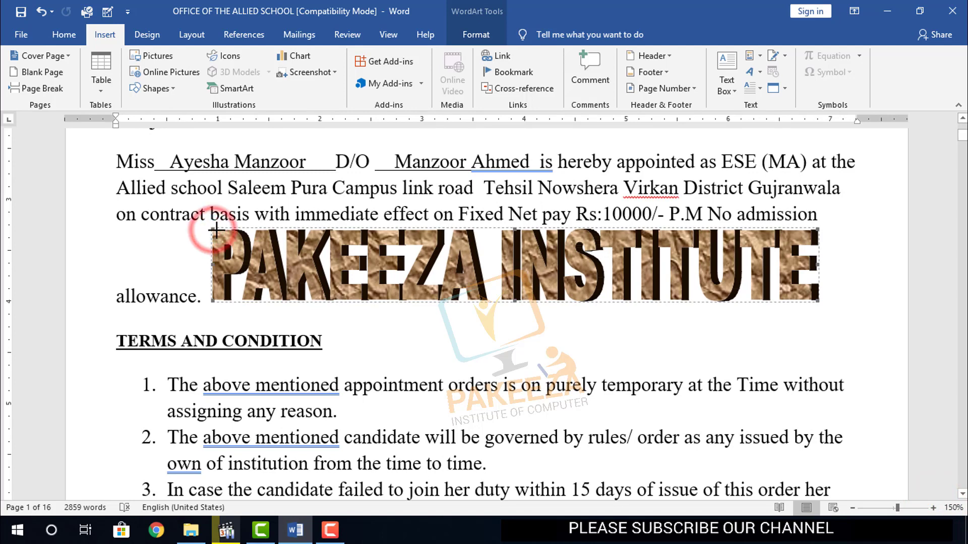
left_click_drag(213, 230, 273, 250)
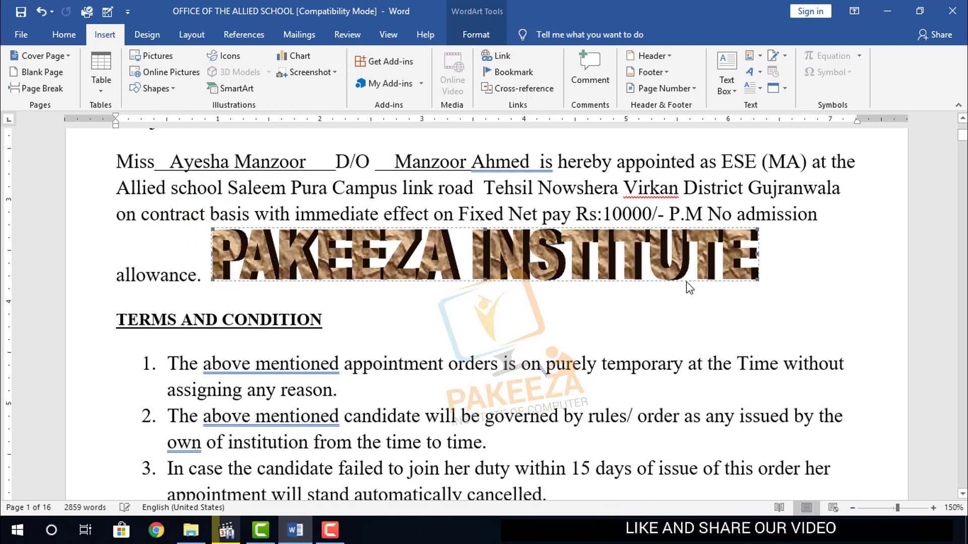
left_click(756, 259)
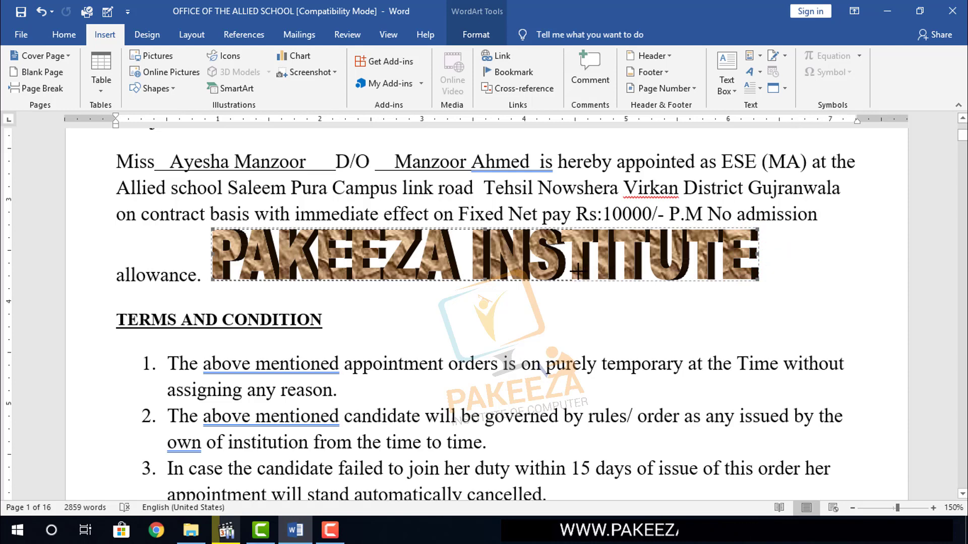
left_click_drag(591, 262, 579, 267)
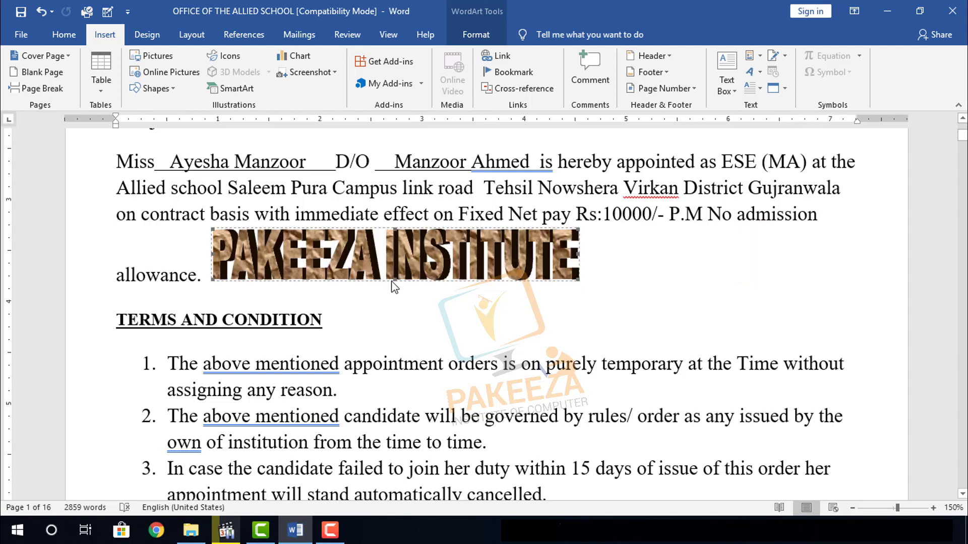
left_click_drag(394, 281, 393, 264)
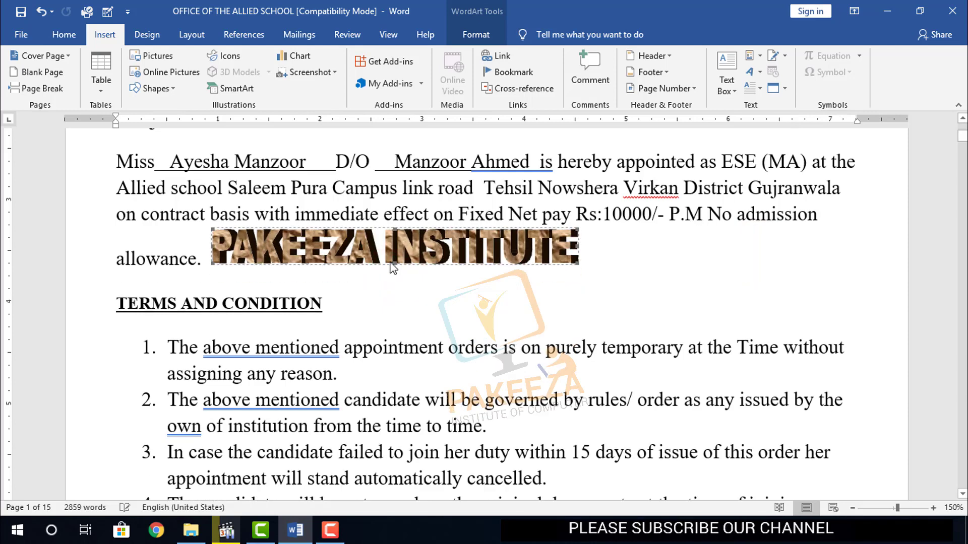
left_click(354, 264)
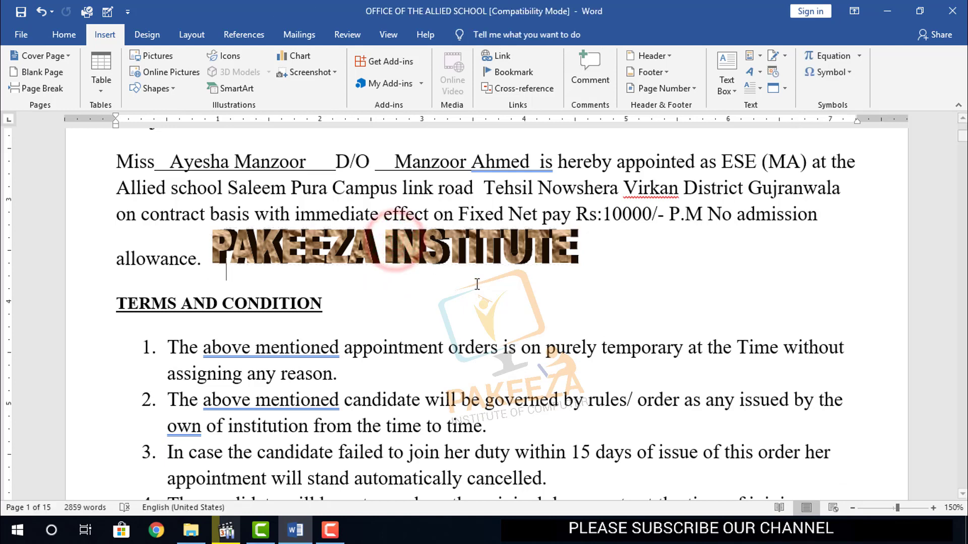
left_click_drag(295, 248, 212, 232)
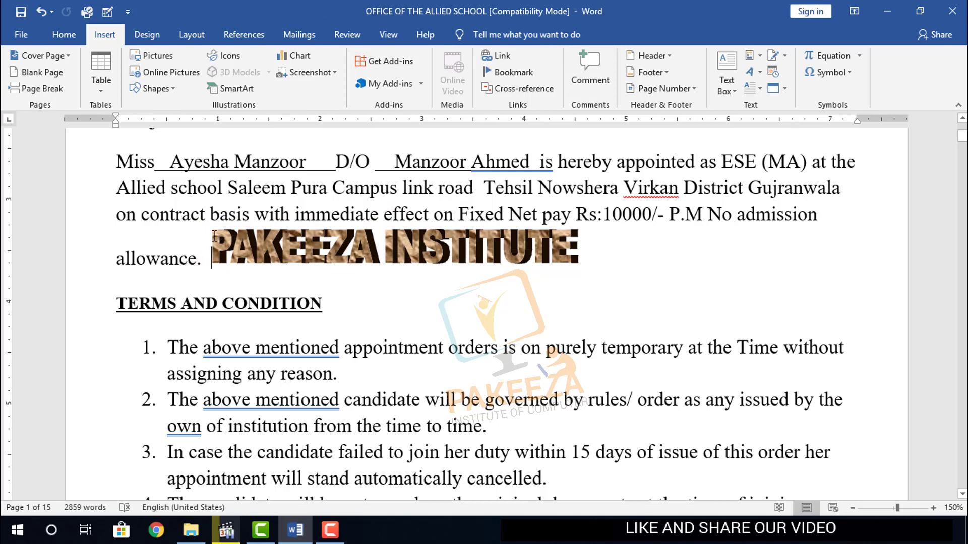
left_click(248, 238)
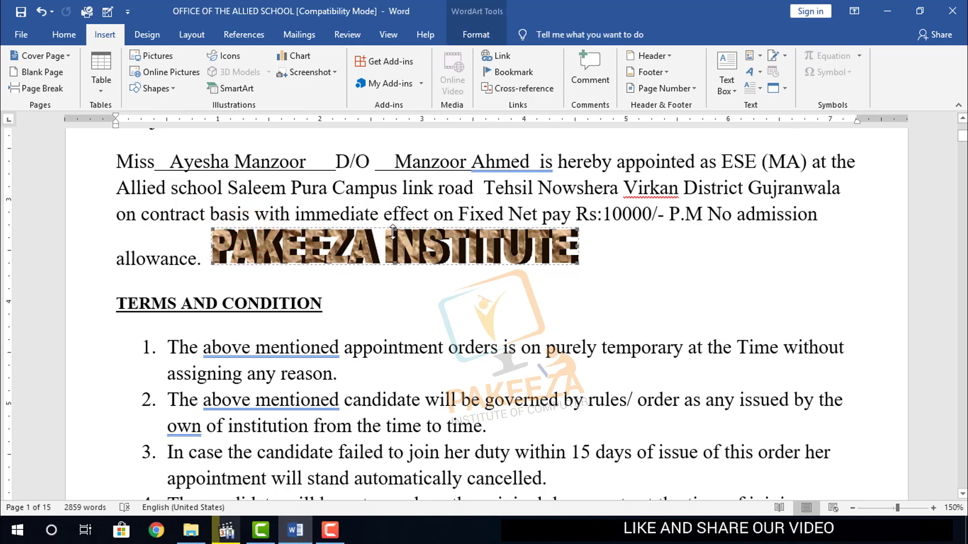
mouse_move(392, 233)
left_mouse_down()
mouse_move(380, 284)
mouse_move(383, 261)
left_mouse_up()
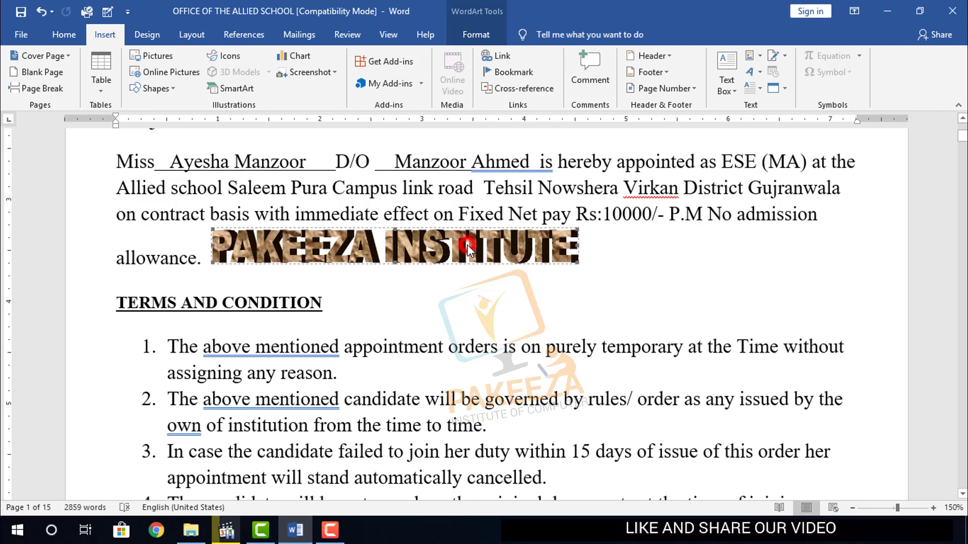
left_click(761, 71)
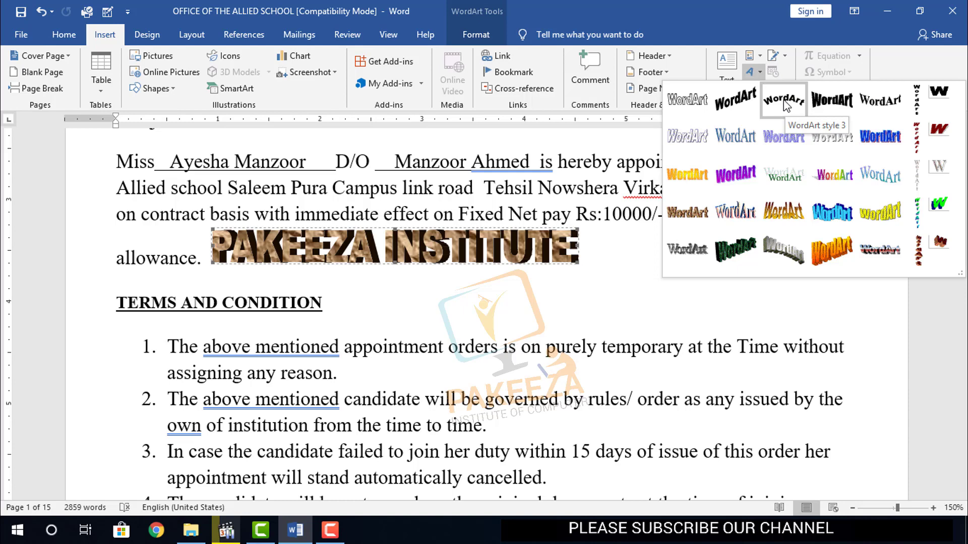
left_click(783, 100)
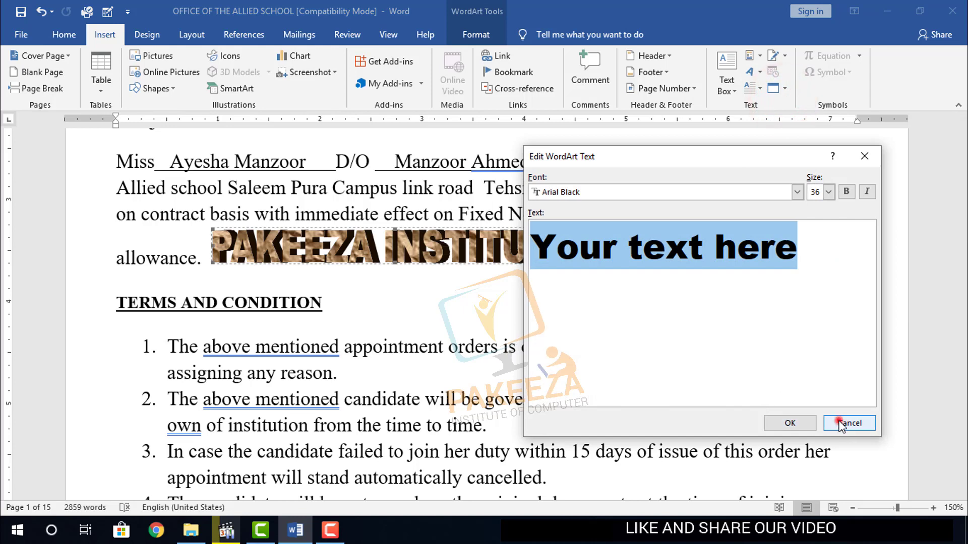
left_click(839, 423)
left_click(574, 248)
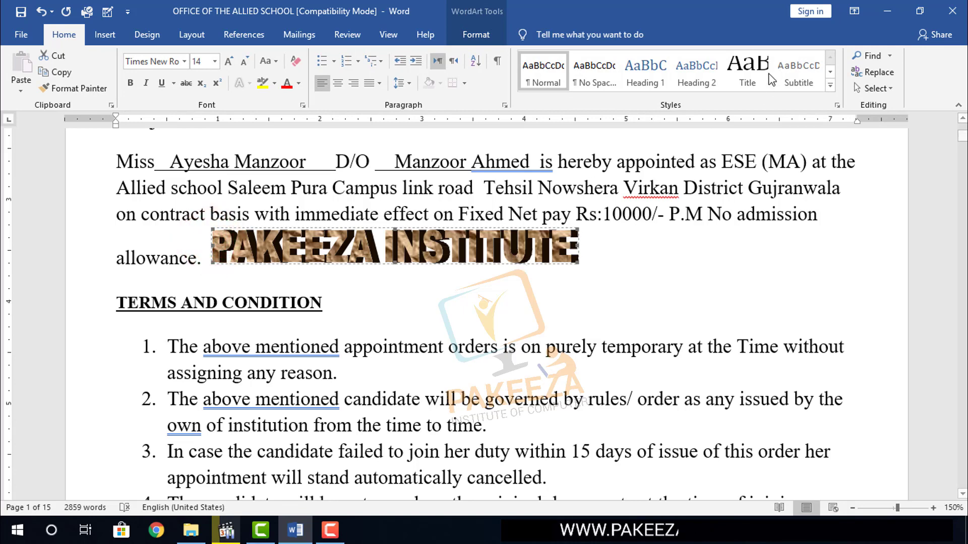
left_click(103, 35)
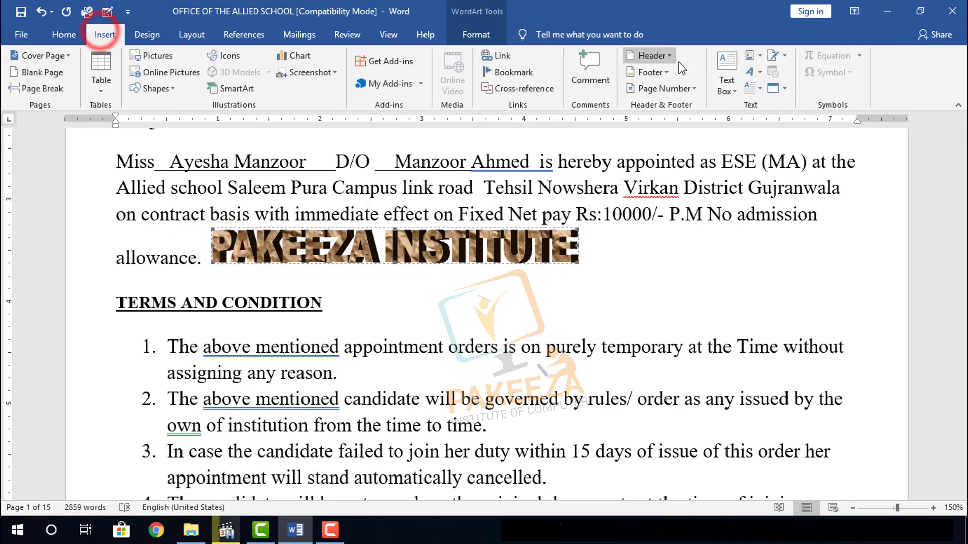
left_click(761, 74)
left_click(781, 98)
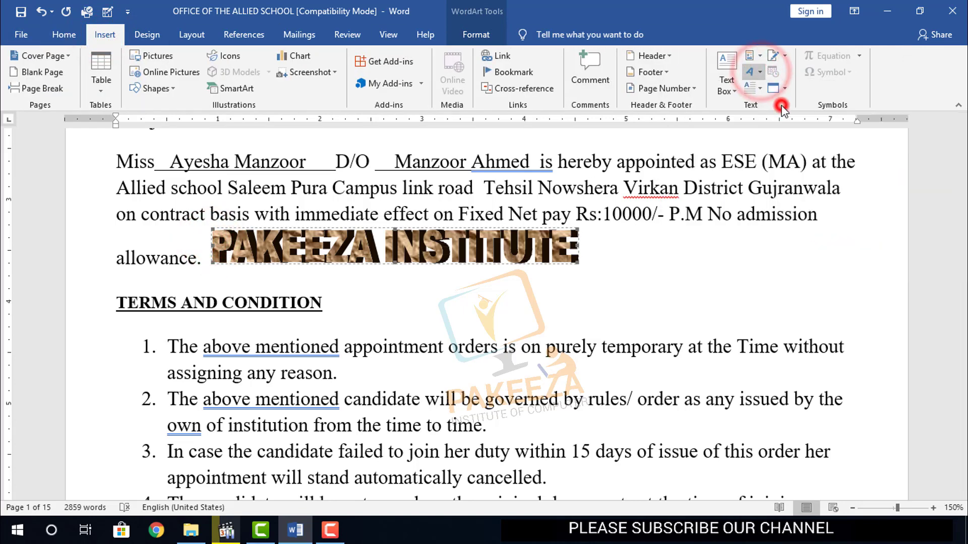
left_click(851, 424)
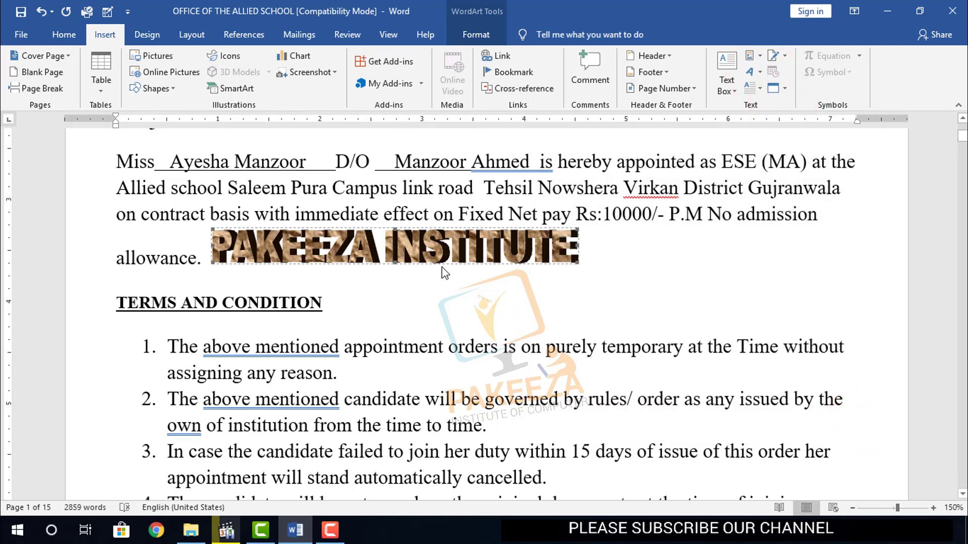
left_click(452, 285)
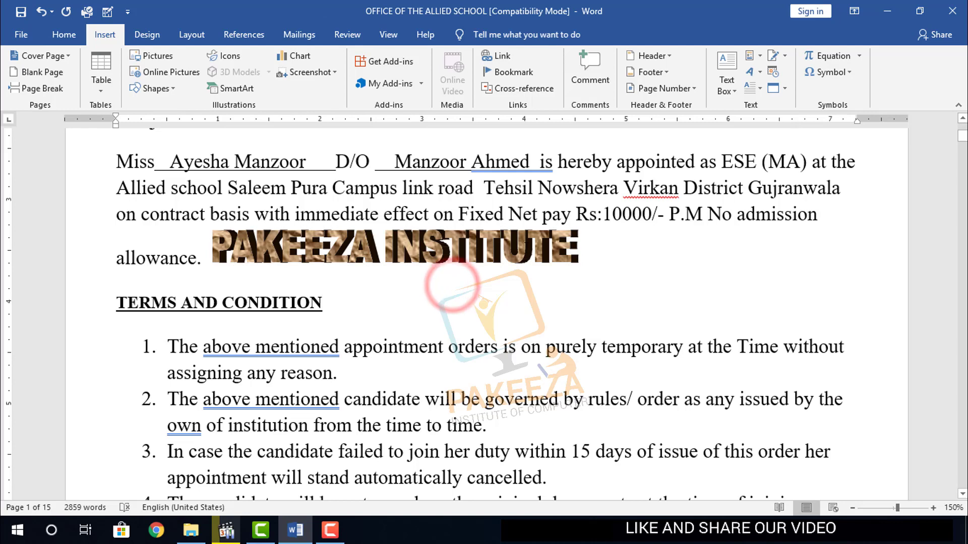
left_click(525, 247)
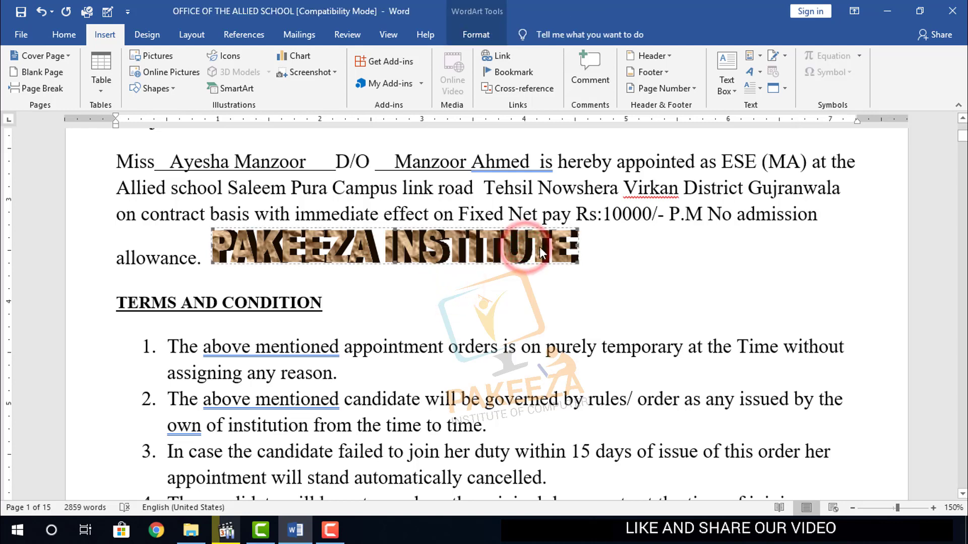
double_click(573, 246)
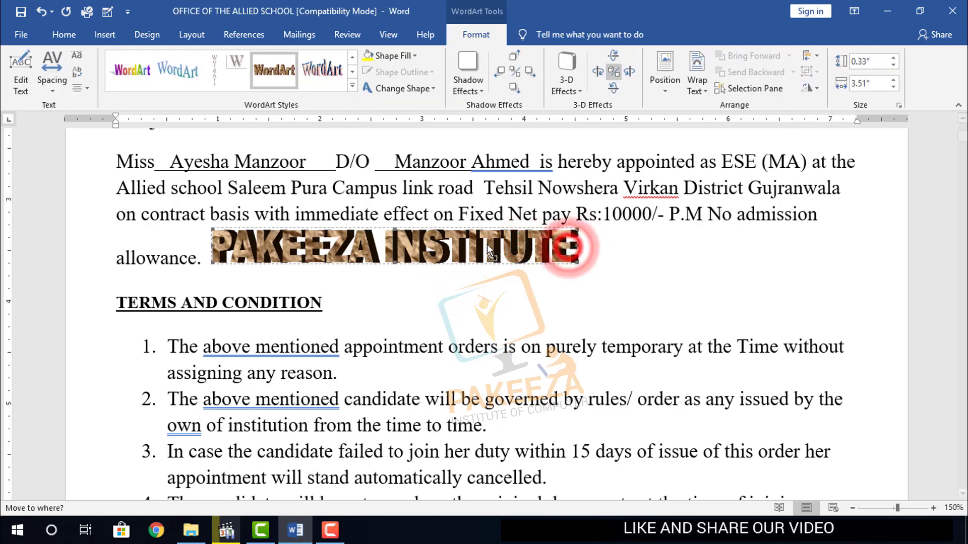
left_click(572, 250)
left_click(379, 246)
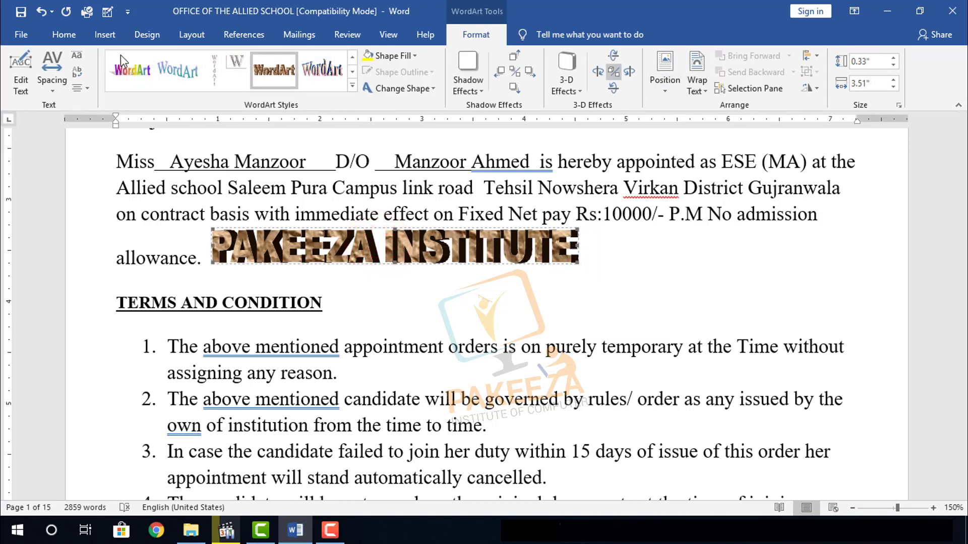
left_click(103, 35)
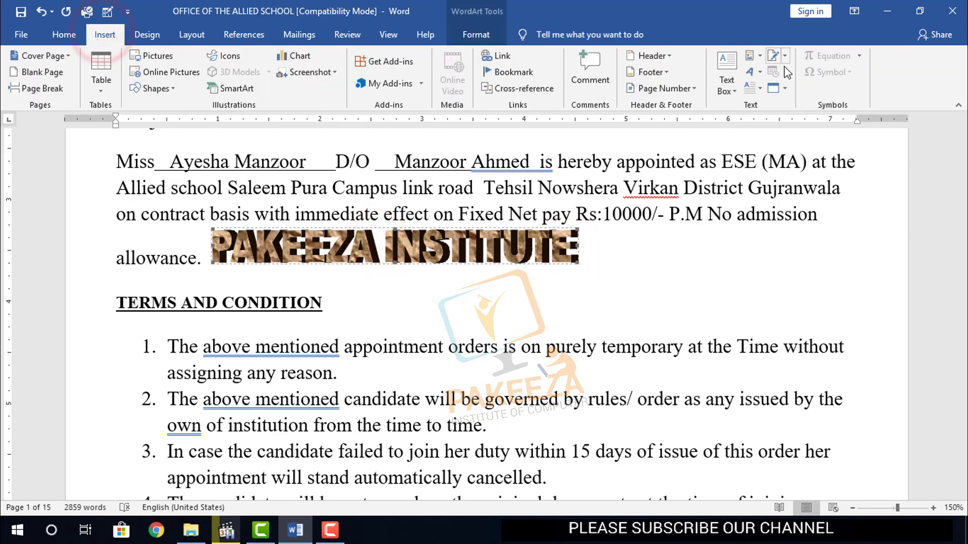
left_click(576, 286)
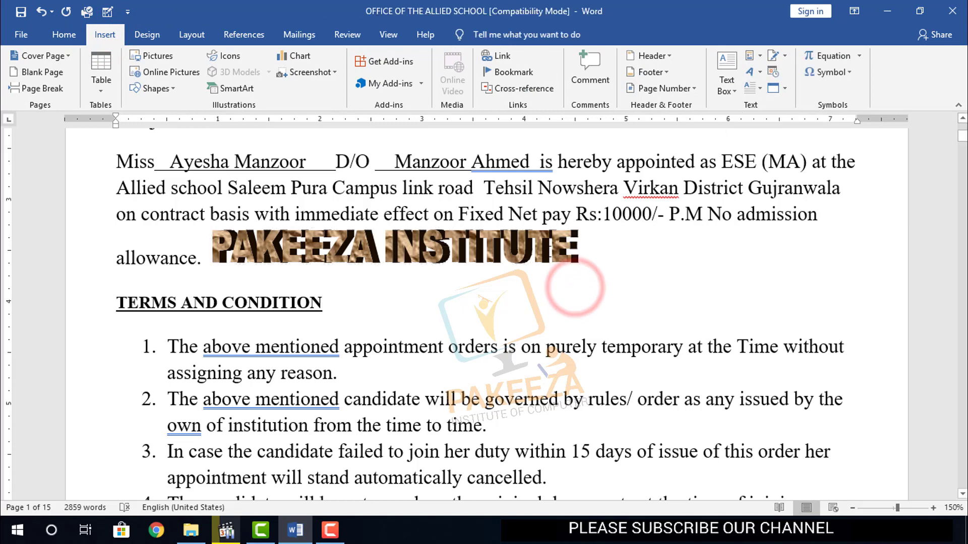
Scroll down, zoom out to 110%, and scroll to the principal's letter on page 3
scroll(318, 358, "down", 5)
scroll(331, 346, "down", 4)
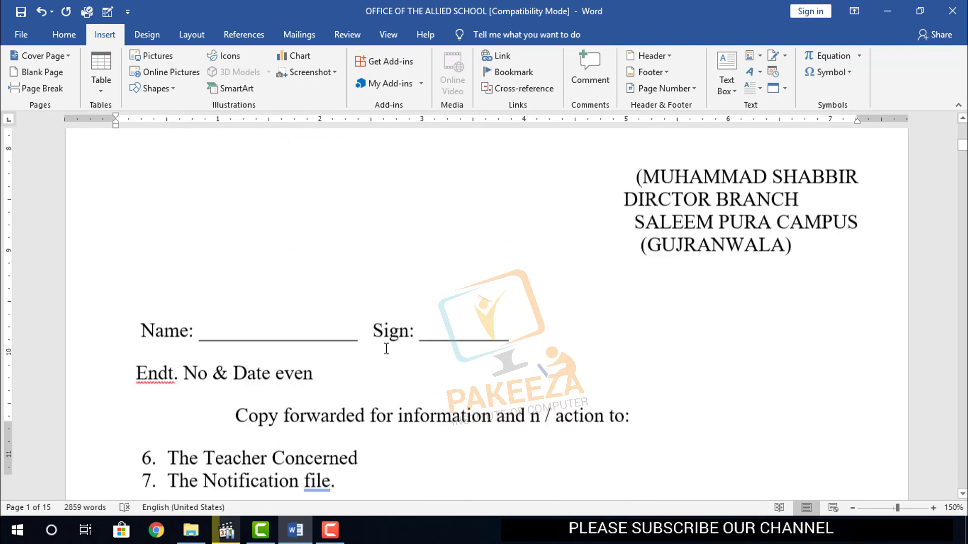
scroll(379, 346, "down", 2)
scroll(379, 345, "down", 4)
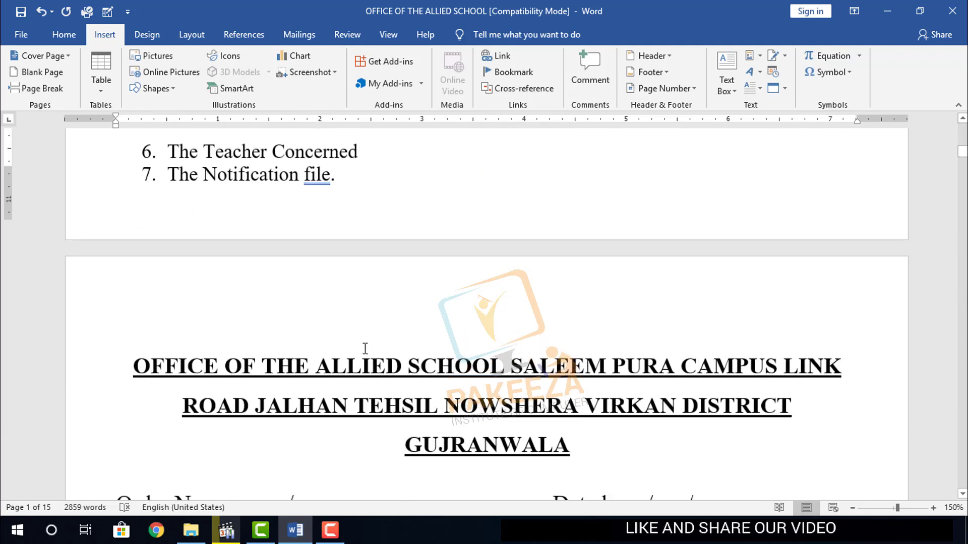
scroll(364, 344, "down", 2)
scroll(364, 344, "down", 3)
scroll(368, 335, "down", 1)
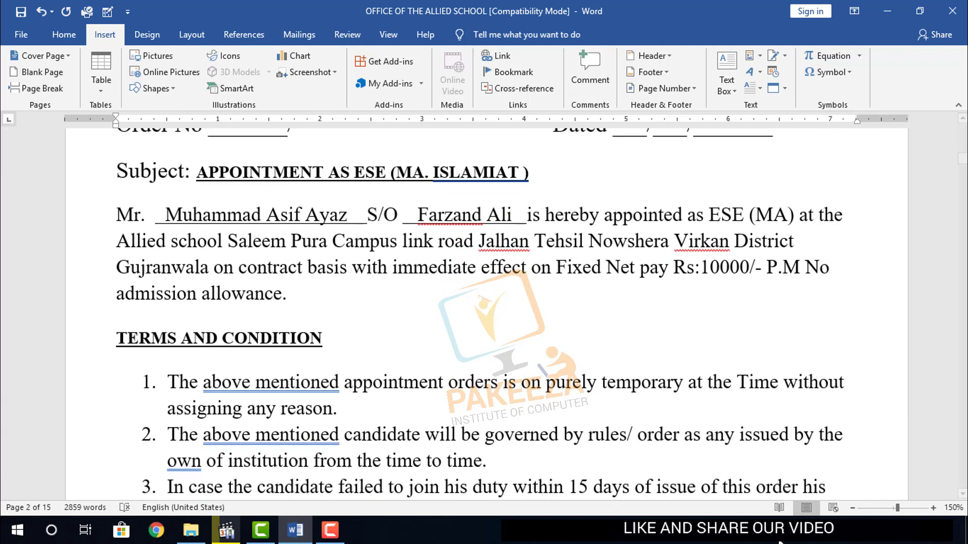
left_click(853, 507)
left_click(852, 508)
left_click(852, 508)
left_click(852, 508)
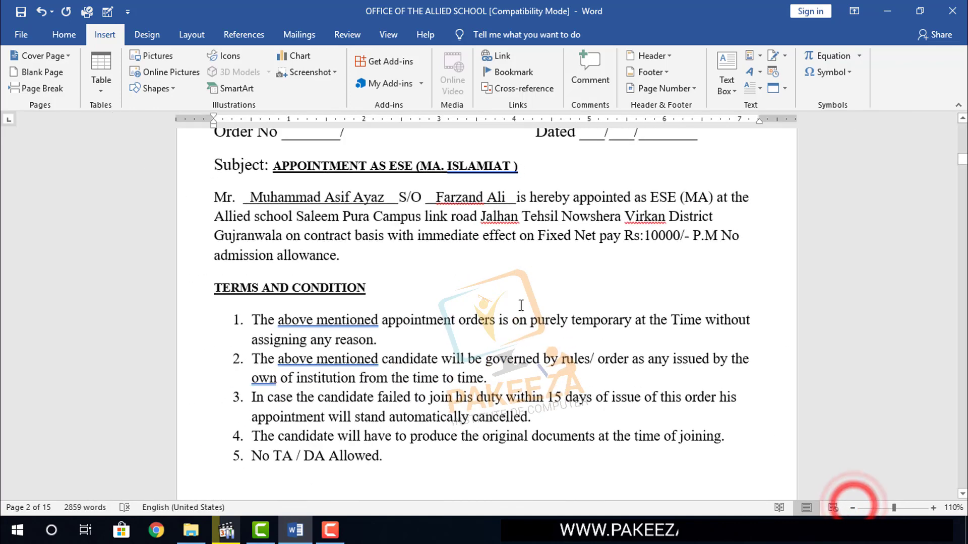
scroll(521, 306, "down", 3)
scroll(519, 306, "down", 3)
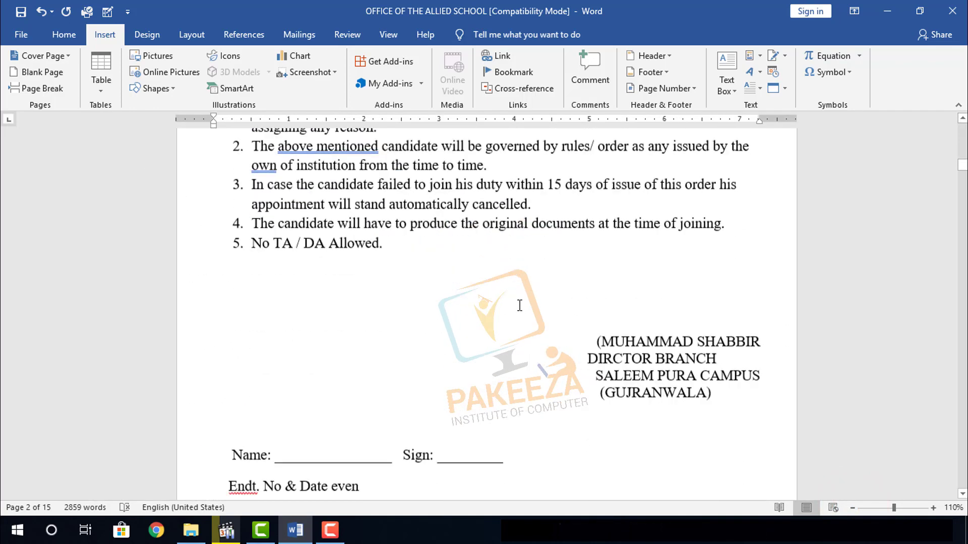
scroll(518, 306, "down", 3)
scroll(517, 307, "down", 3)
scroll(517, 306, "down", 5)
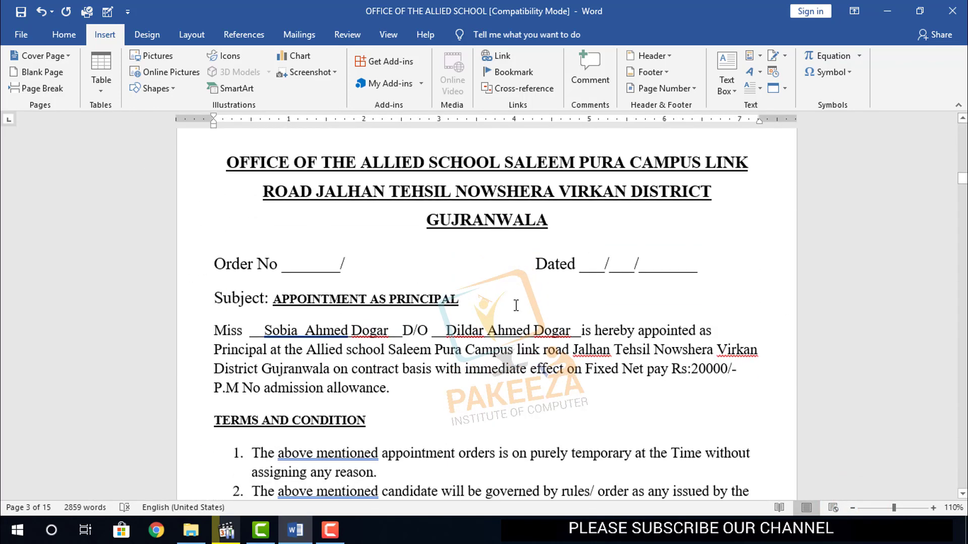
scroll(514, 305, "down", 2)
scroll(512, 305, "down", 2)
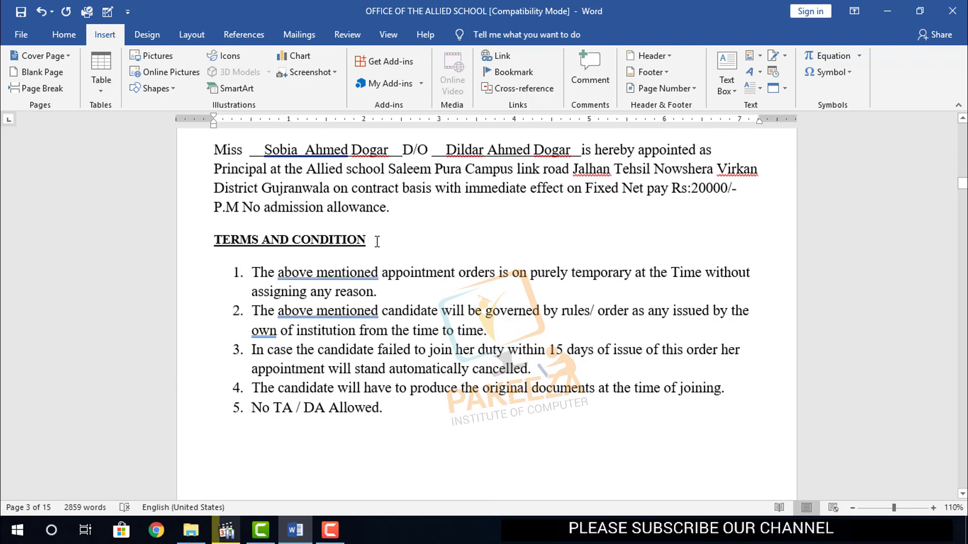
Convert the 'TERMS AND CONDITION' heading line into arched WordArt
left_click_drag(377, 241, 215, 253)
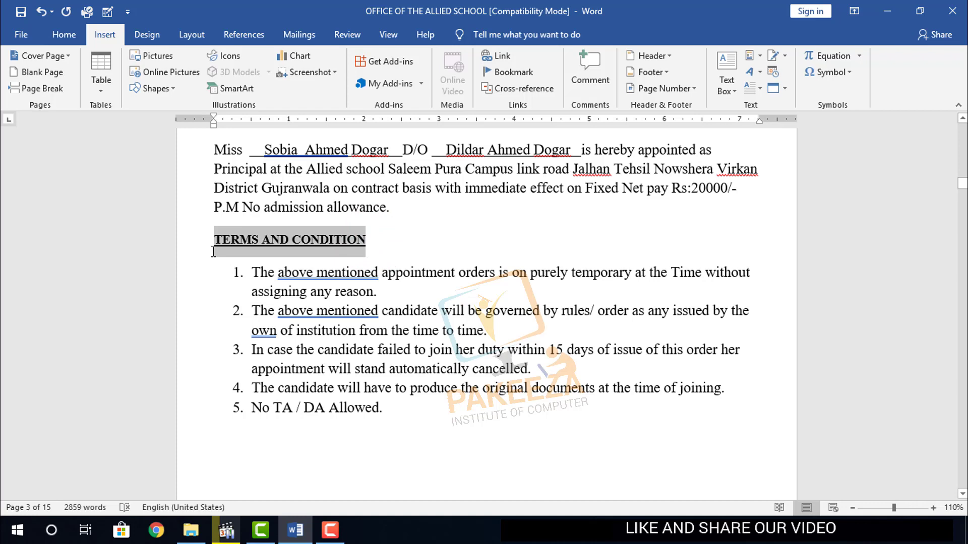
left_click(759, 71)
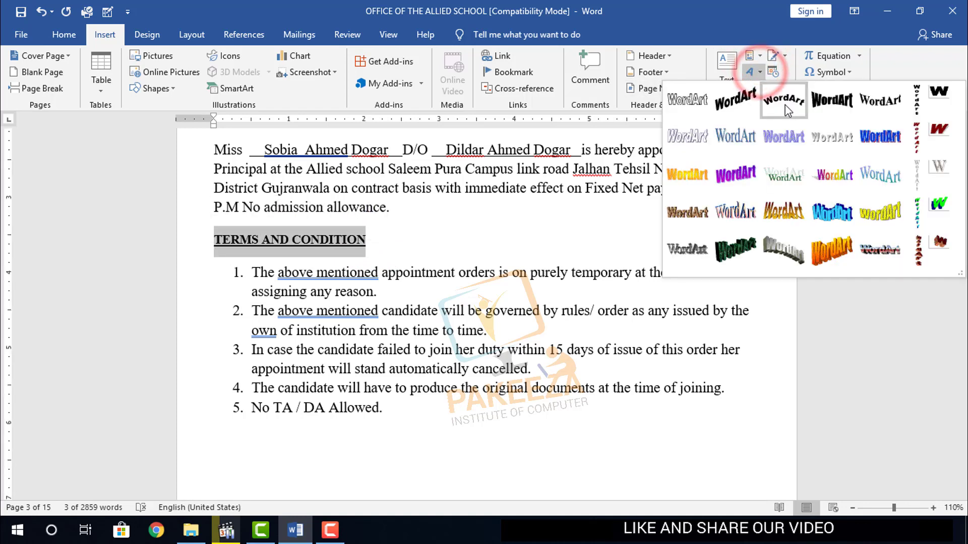
left_click(784, 98)
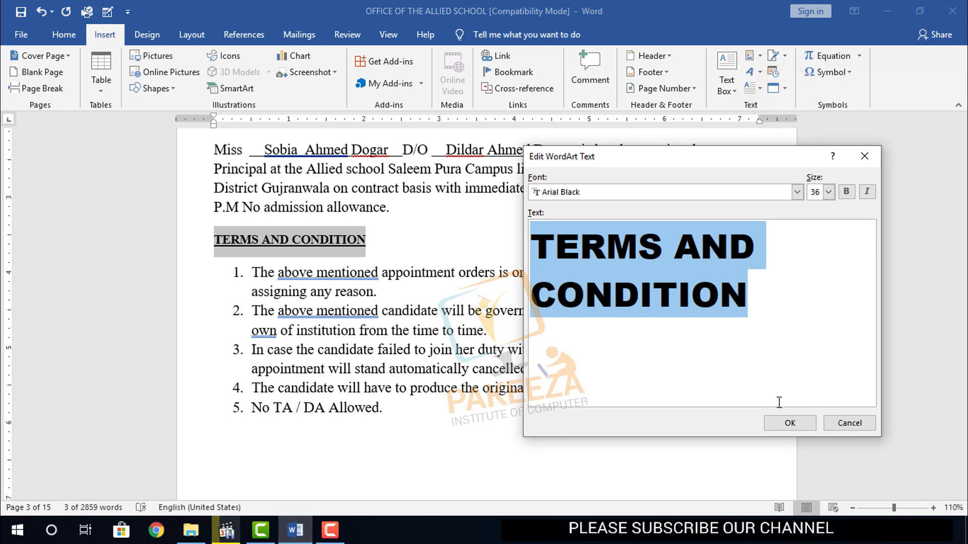
left_click(790, 423)
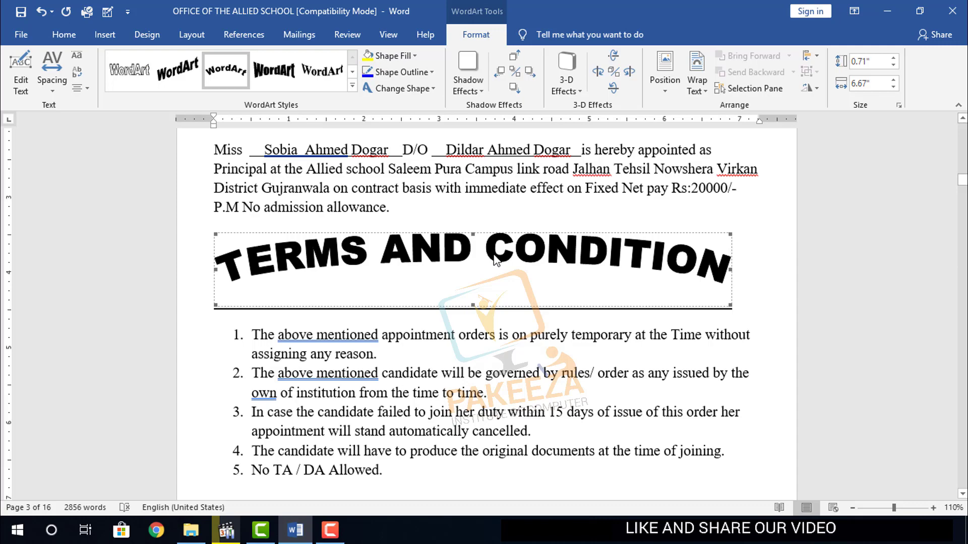
key("Delete")
scroll(395, 281, "down", 3)
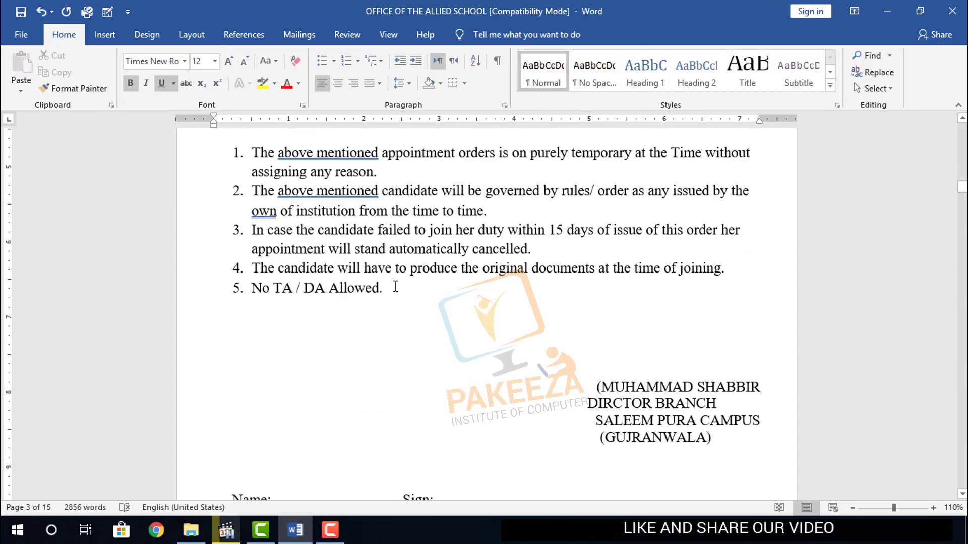
scroll(414, 286, "down", 1)
scroll(423, 278, "down", 3)
scroll(421, 277, "down", 2)
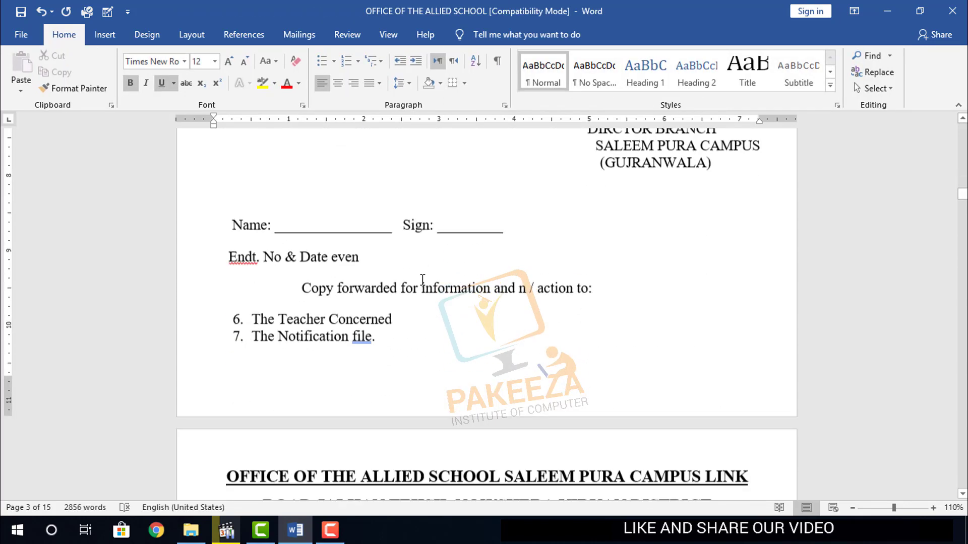
scroll(415, 275, "down", 4)
scroll(408, 272, "down", 4)
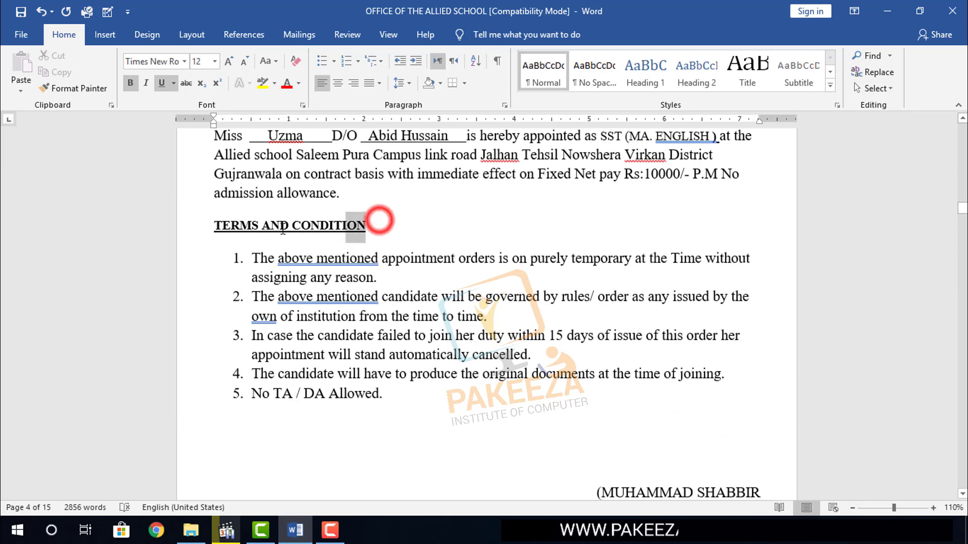
triple_click(379, 222)
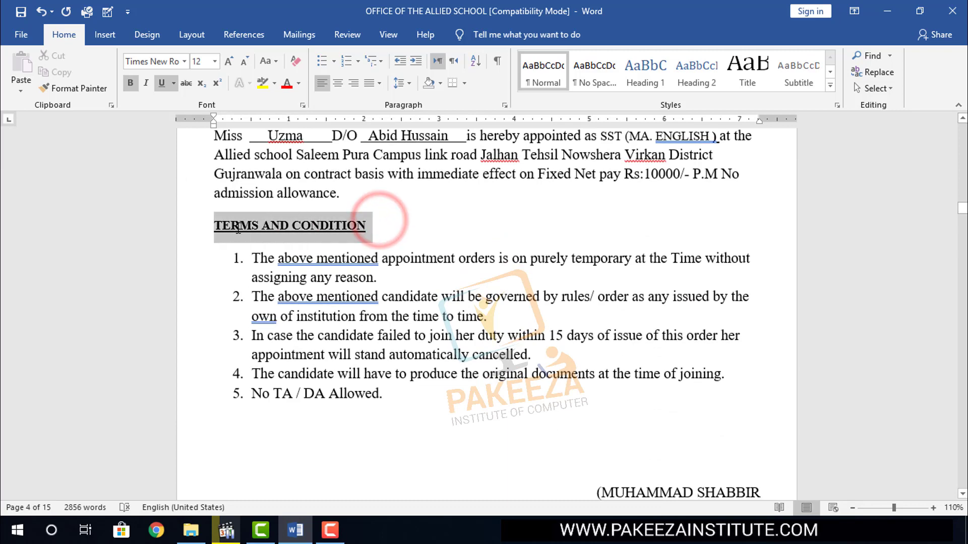
left_click(105, 34)
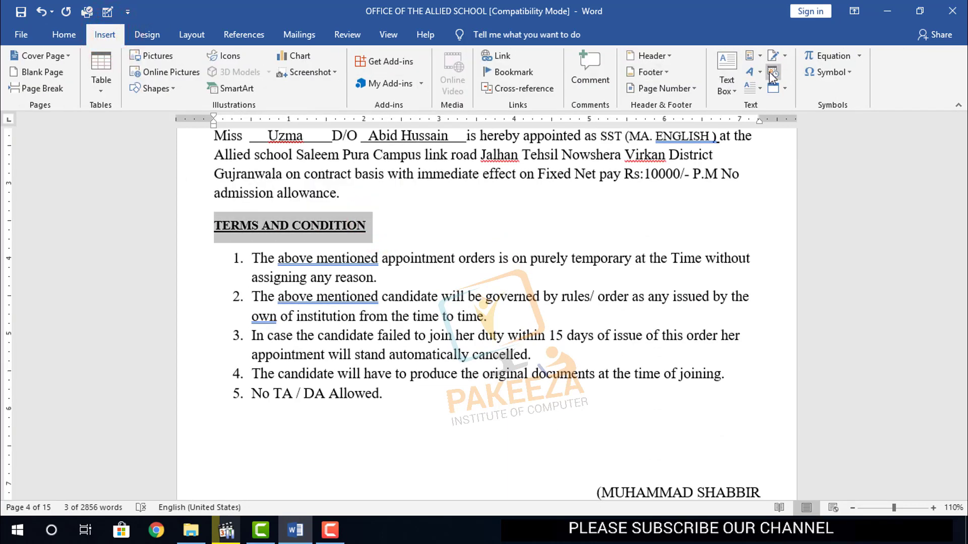
left_click(762, 75)
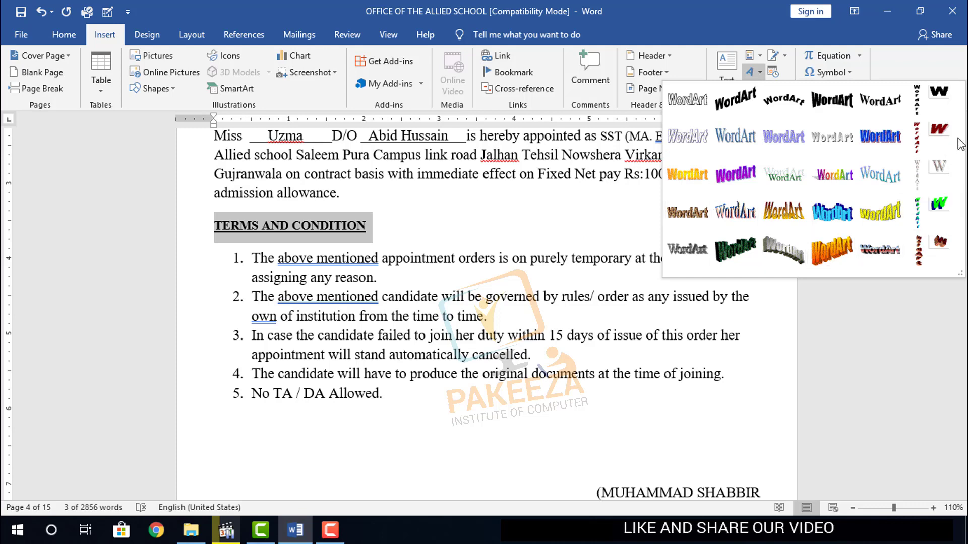
left_click(942, 94)
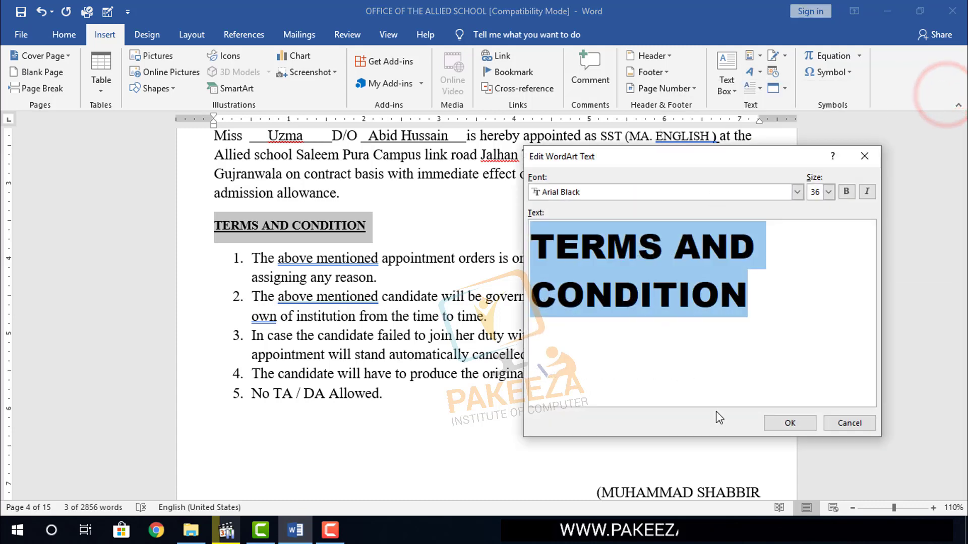
left_click(779, 423)
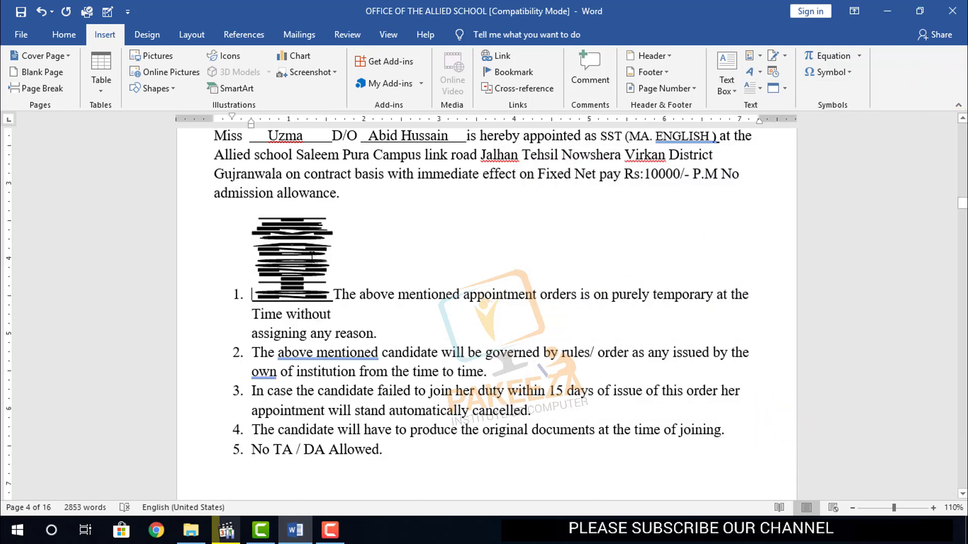
key("ctrl+z")
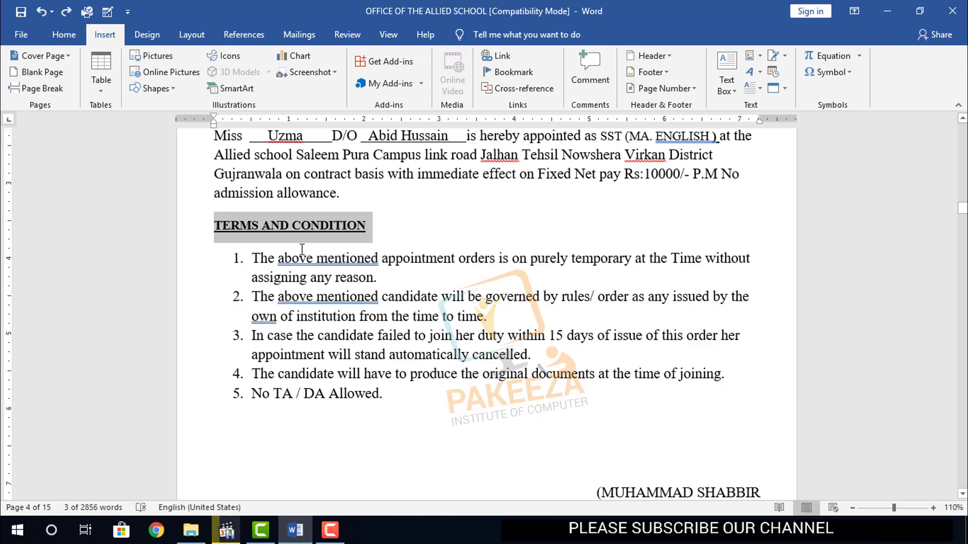
left_click(393, 227)
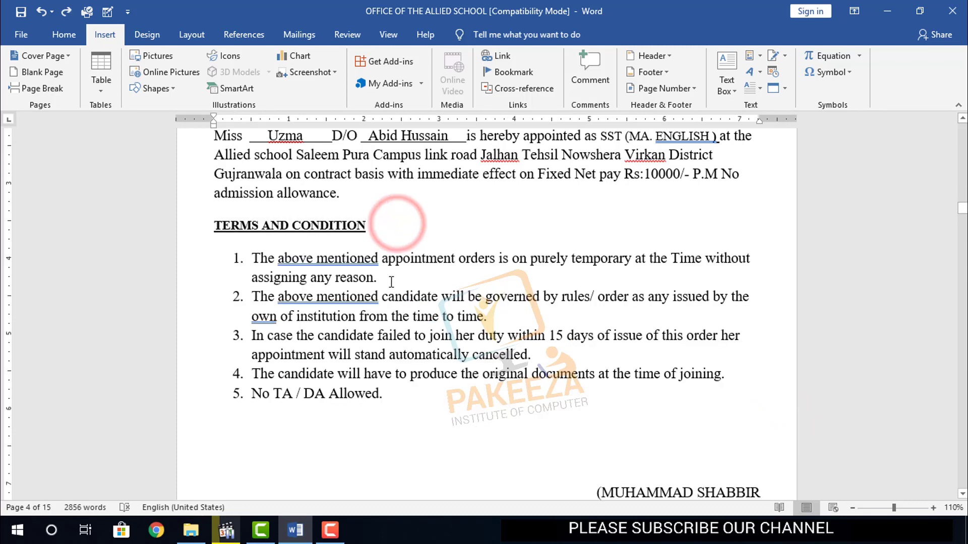
scroll(386, 325, "down", 2)
scroll(386, 325, "up", 3)
scroll(368, 340, "down", 2)
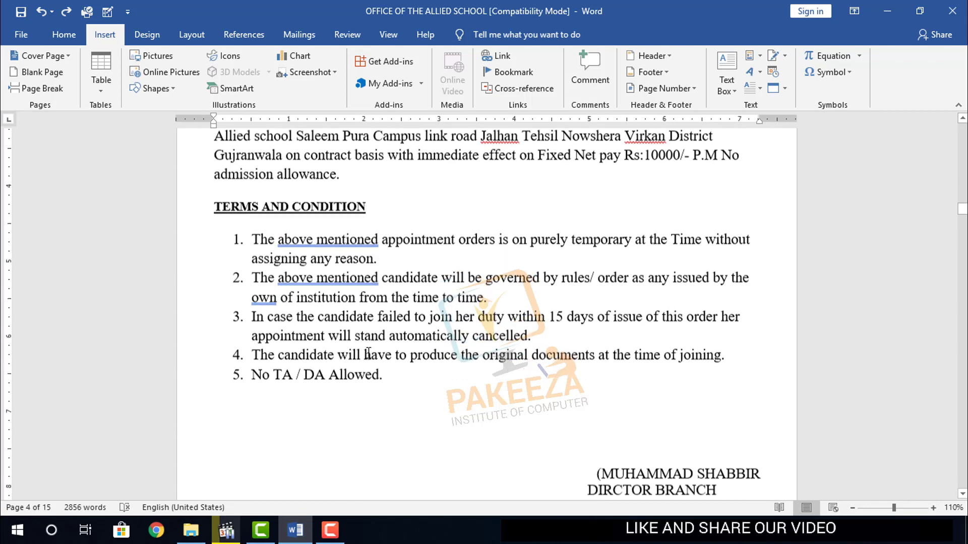
scroll(368, 341, "down", 2)
Insert a vertical 'Pakeeza' WordArt on the blank line below item 5
left_click(368, 340)
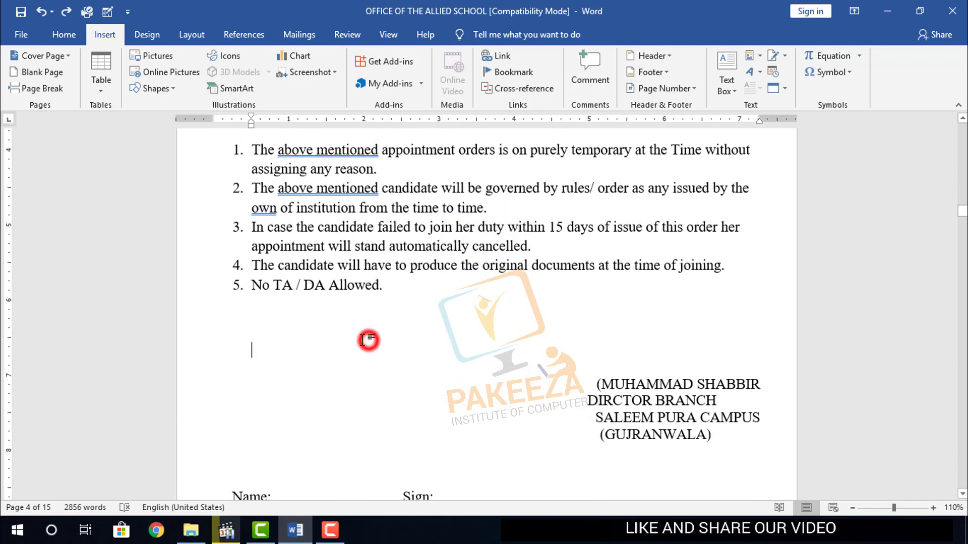
left_click(759, 73)
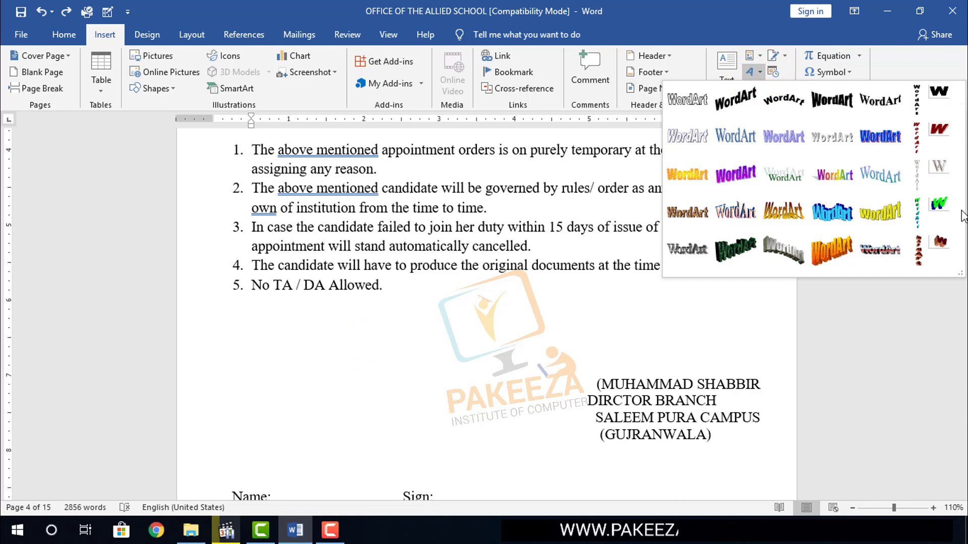
left_click(936, 95)
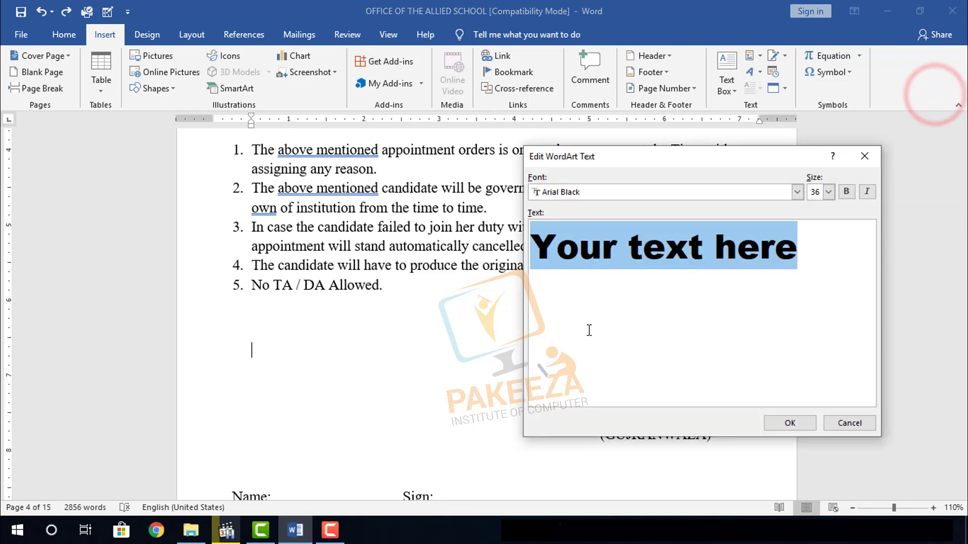
type("P")
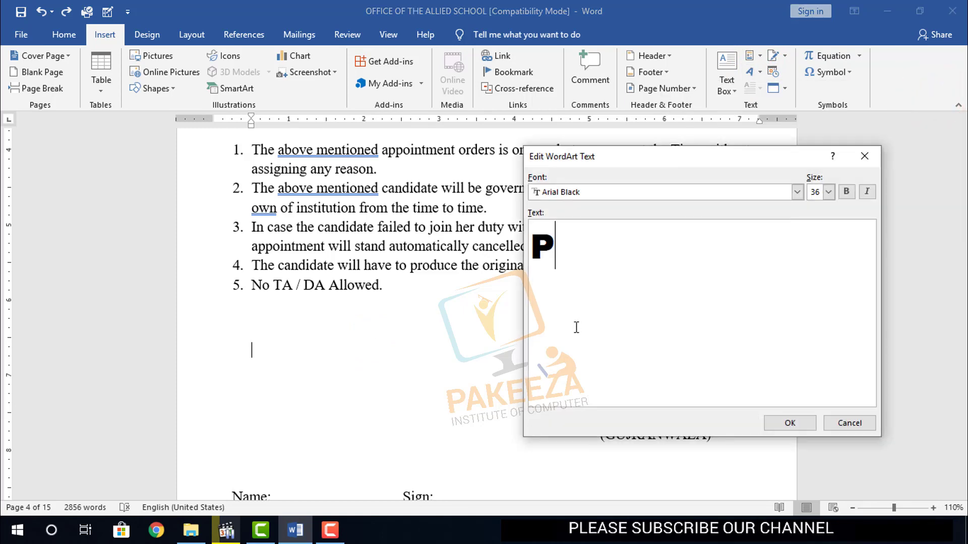
type("akeeza")
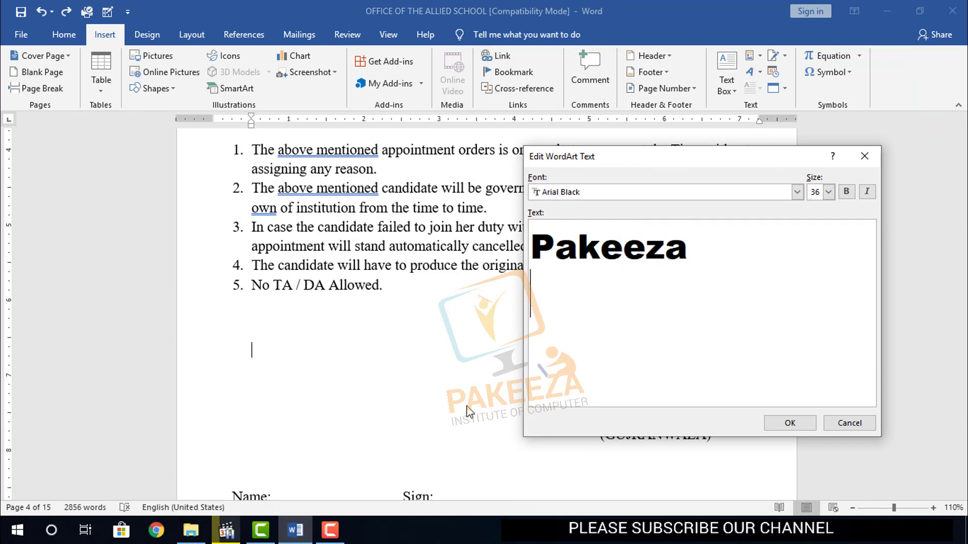
left_click(782, 422)
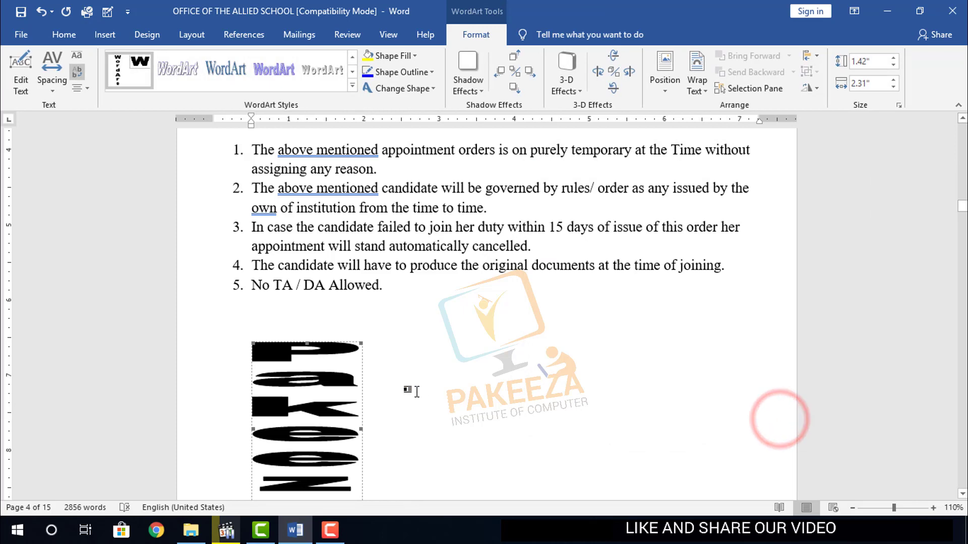
scroll(373, 379, "down", 5)
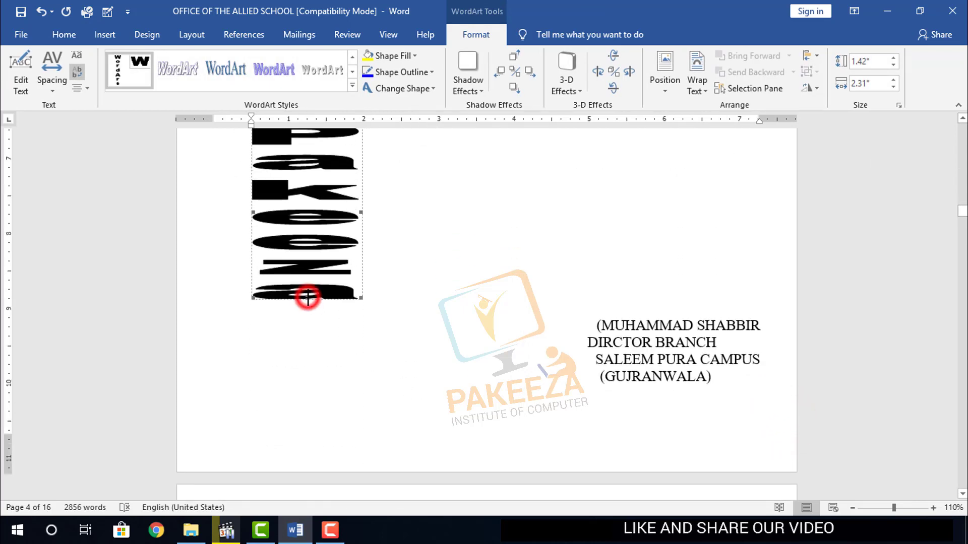
Stretch the vertical Pakeeza WordArt to about 4.18 inches tall, then narrow it from the right
left_click_drag(308, 298, 298, 351)
left_click_drag(296, 407, 293, 440)
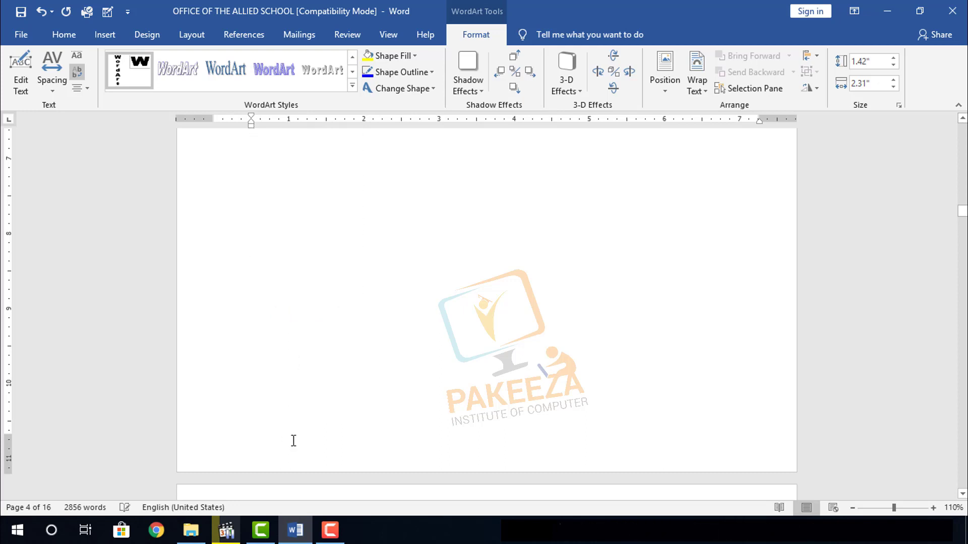
scroll(307, 351, "down", 4)
scroll(298, 361, "down", 4)
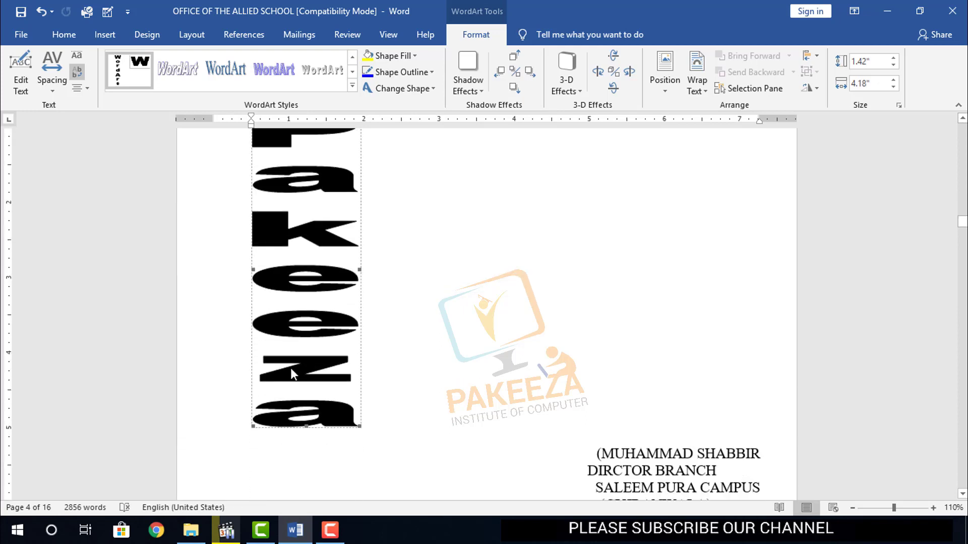
scroll(291, 368, "down", 1)
scroll(287, 378, "up", 3)
scroll(286, 378, "up", 1)
scroll(303, 370, "down", 3)
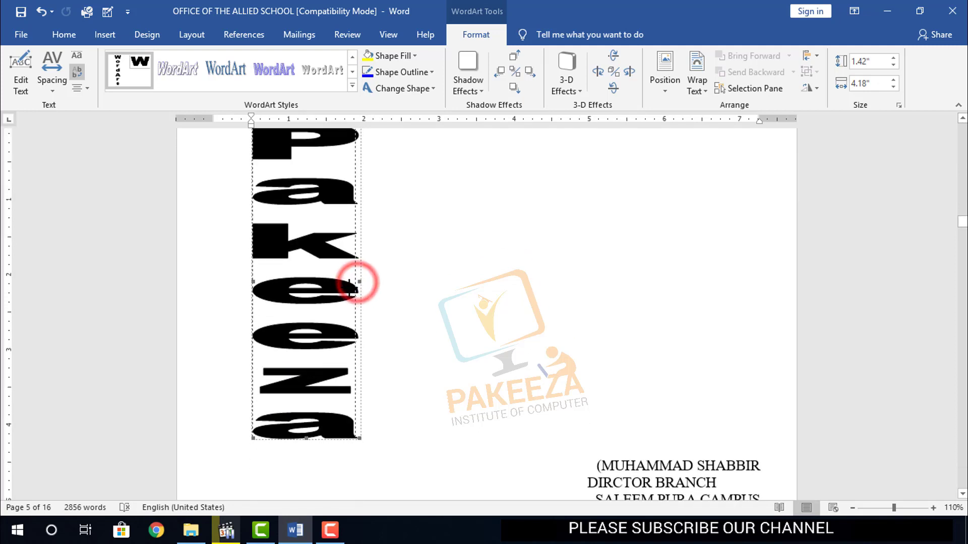
left_click_drag(357, 283, 319, 277)
left_click(324, 272)
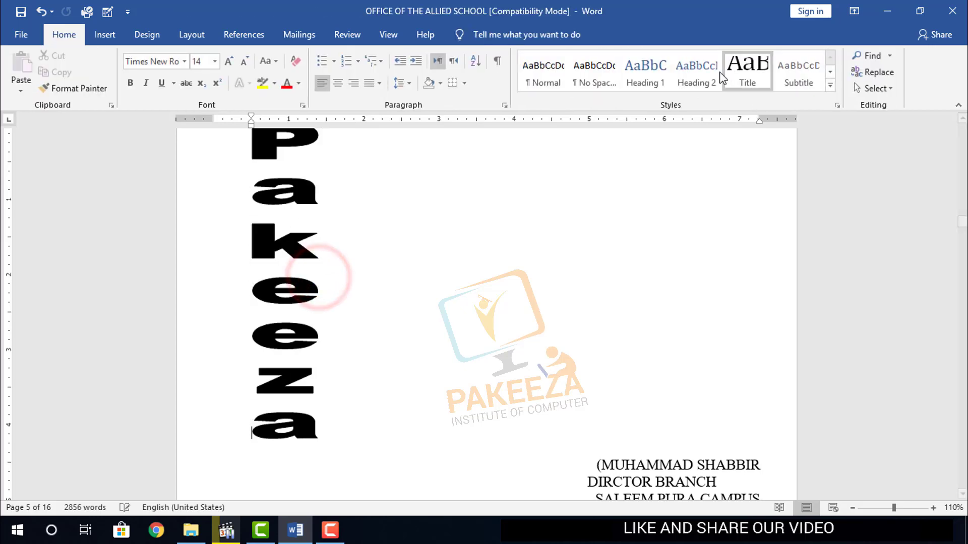
left_click(260, 146)
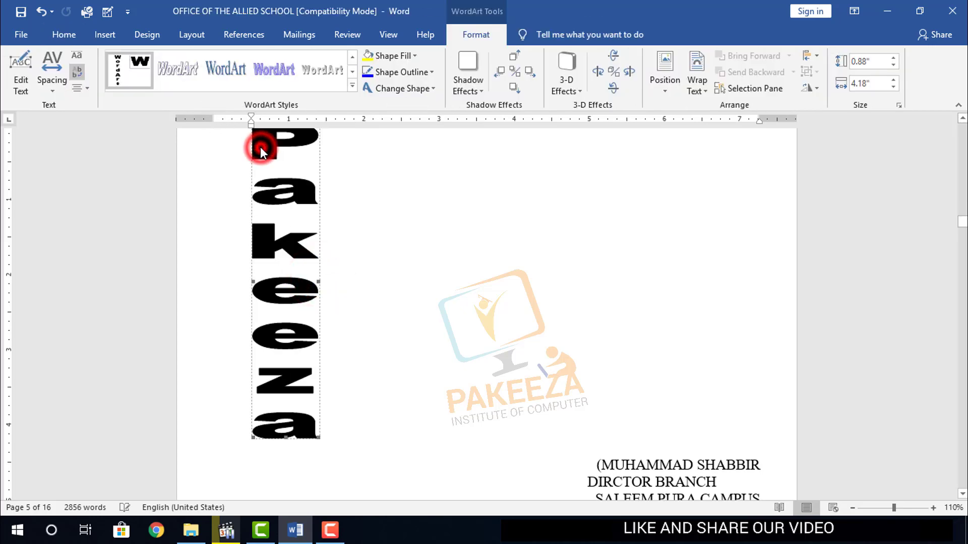
left_click(665, 89)
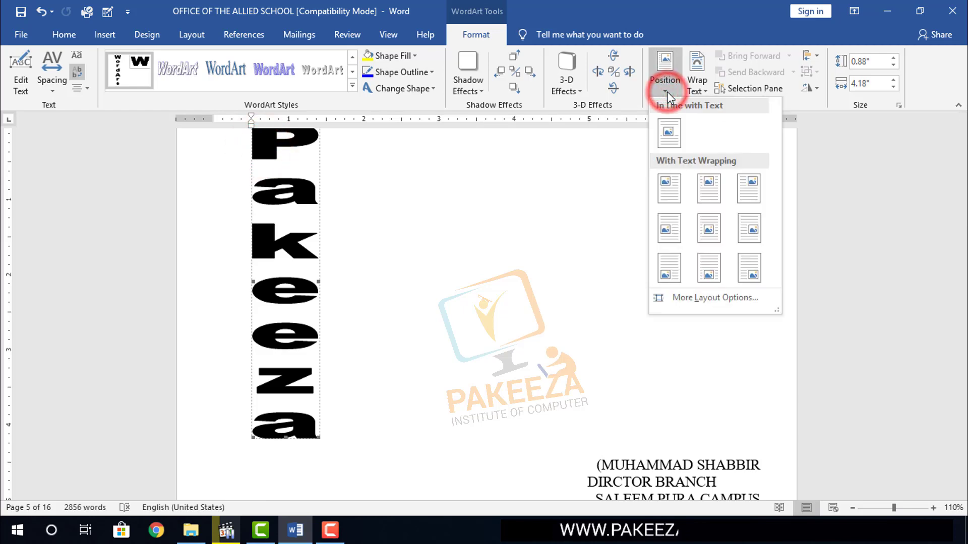
left_click(704, 92)
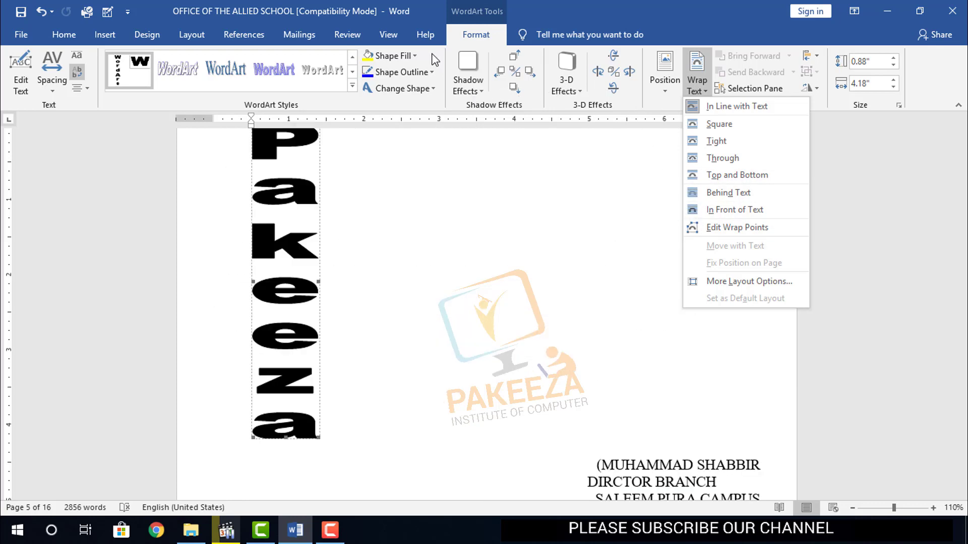
left_click(416, 59)
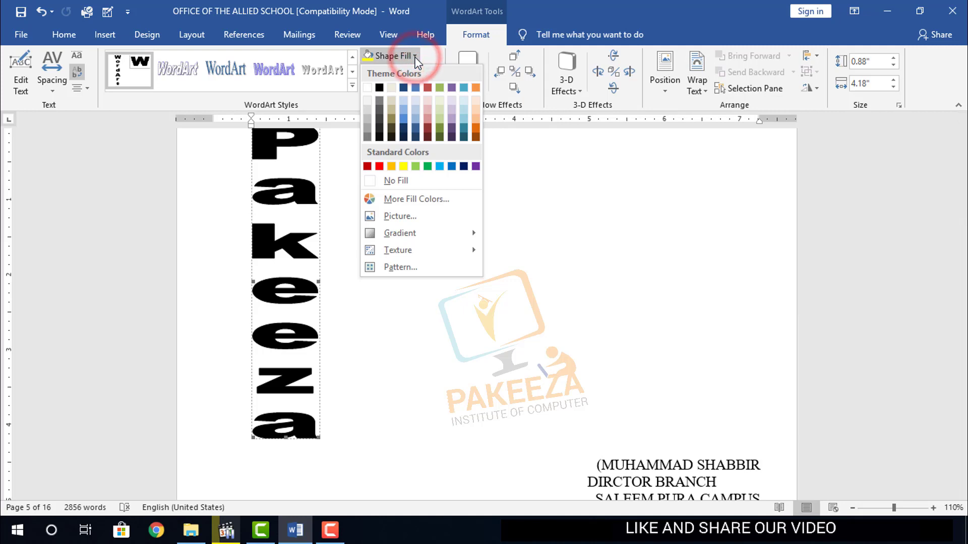
left_click(532, 12)
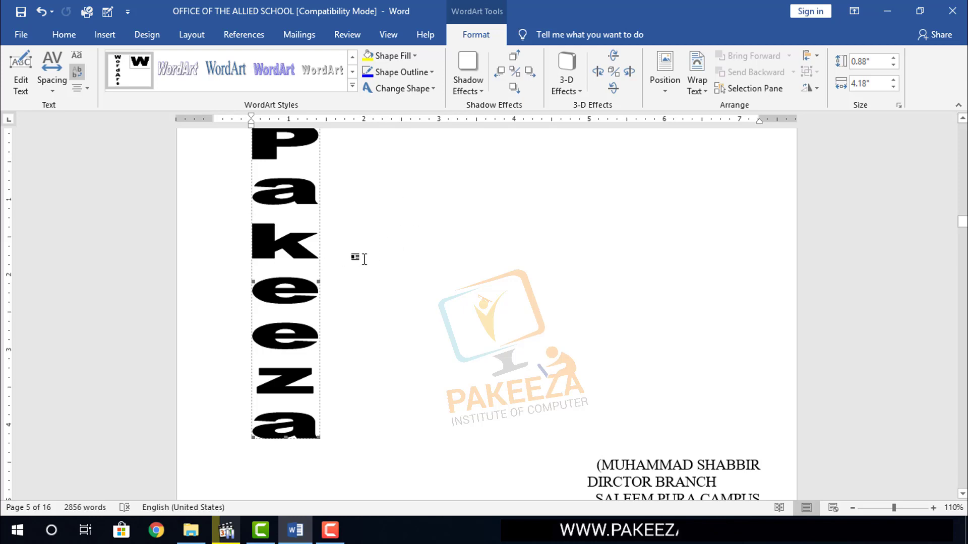
Stretch the Pakeeza WordArt taller from its bottom edge
scroll(345, 260, "down", 2)
scroll(342, 262, "up", 1)
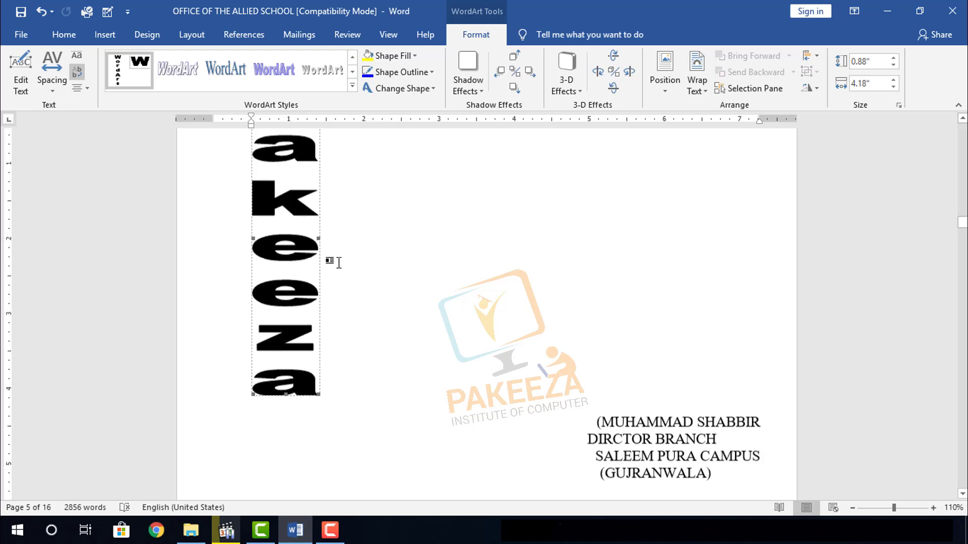
scroll(338, 263, "up", 2)
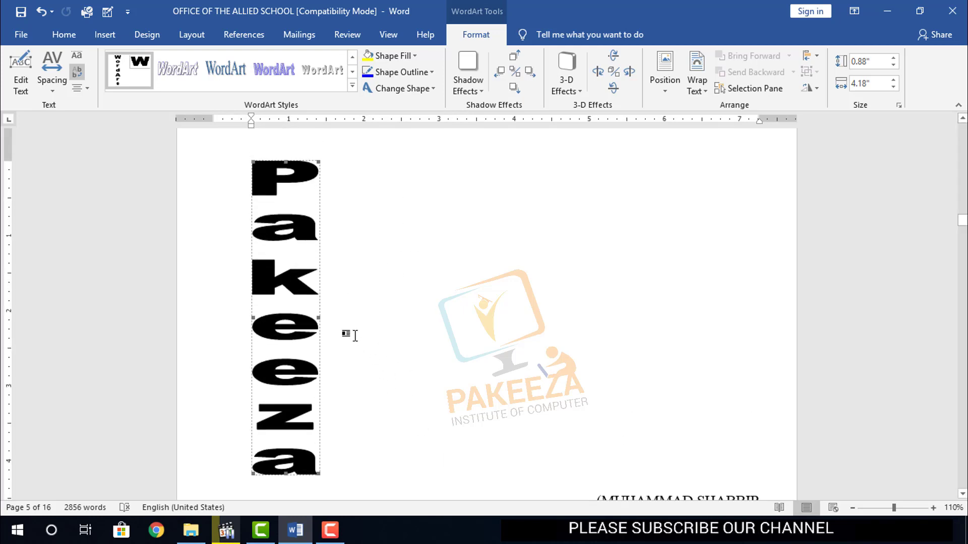
scroll(309, 433, "down", 1)
scroll(295, 416, "down", 2)
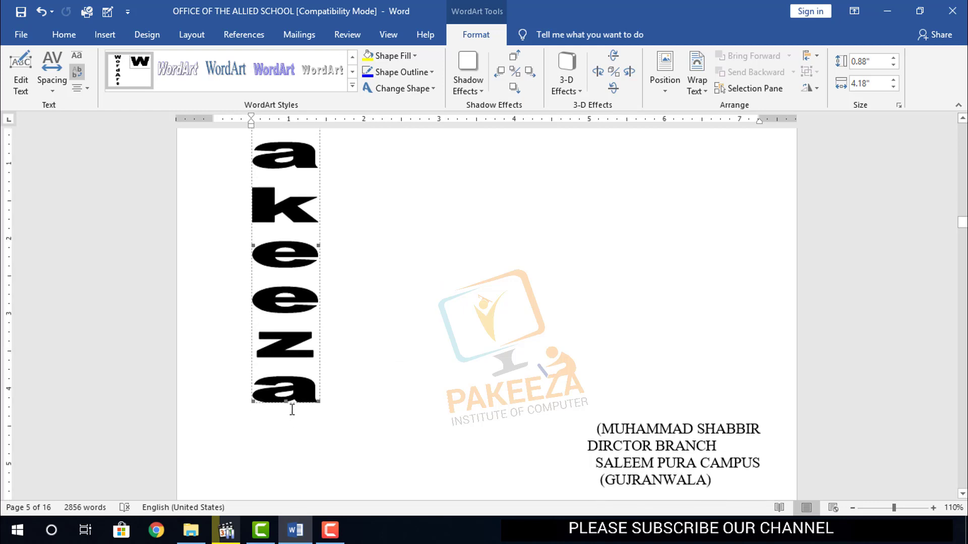
left_click_drag(284, 401, 285, 449)
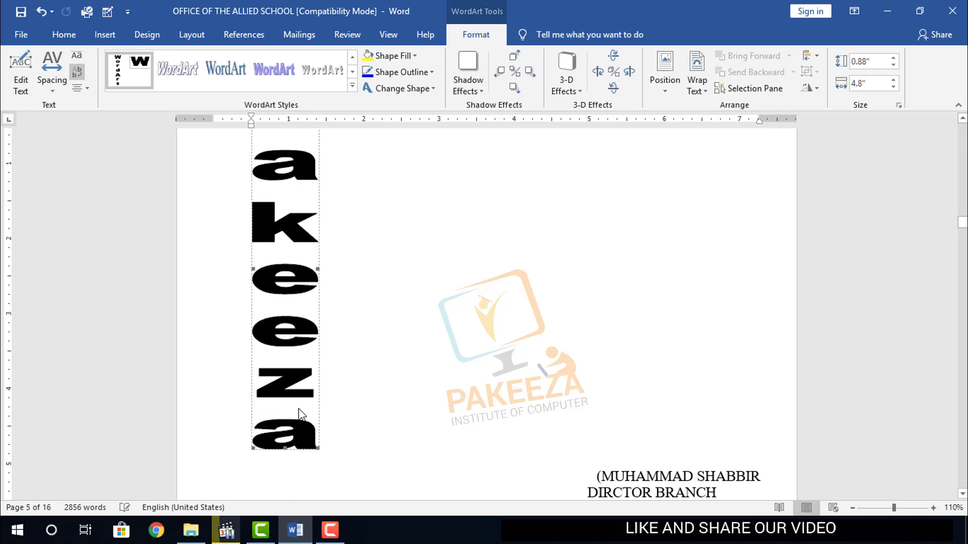
Select the TERMS AND CONDITION heading and open the WordArt style gallery from Insert
scroll(325, 307, "up", 3)
scroll(325, 317, "down", 2)
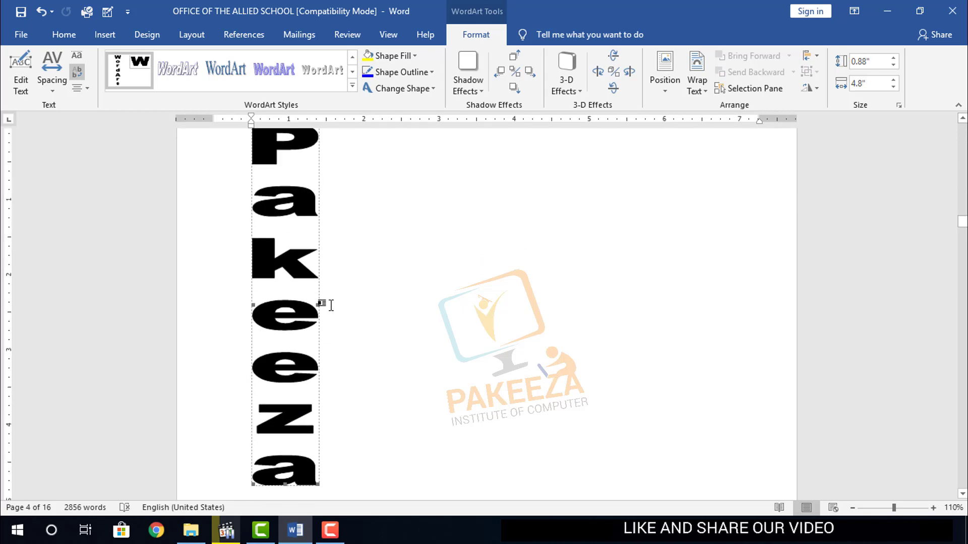
scroll(328, 310, "up", 4)
scroll(331, 302, "up", 4)
scroll(332, 302, "up", 4)
scroll(338, 300, "up", 5)
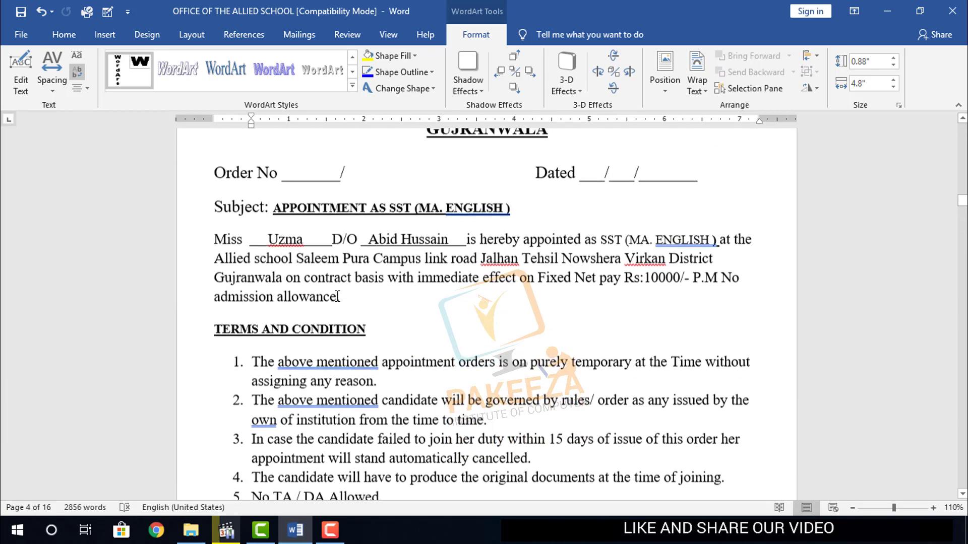
left_click_drag(385, 338, 221, 333)
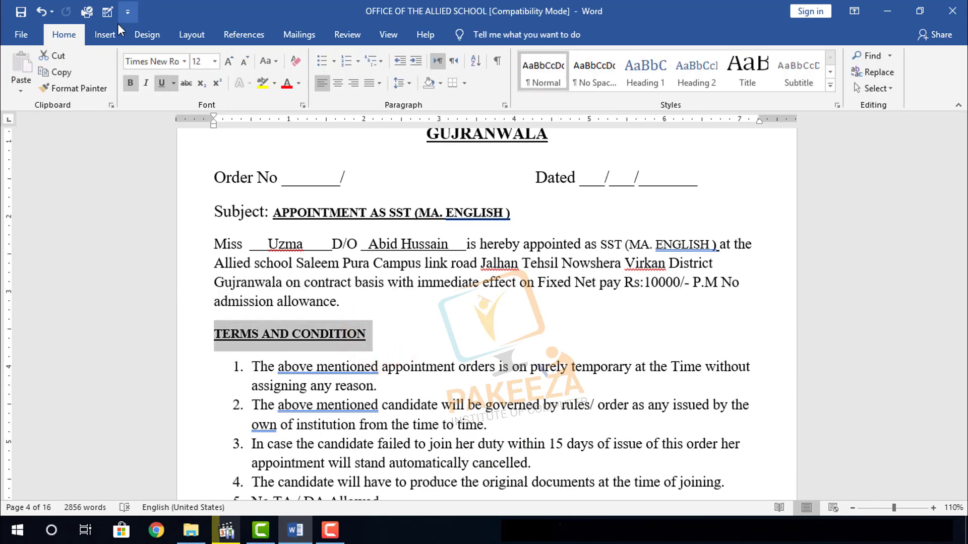
left_click(104, 34)
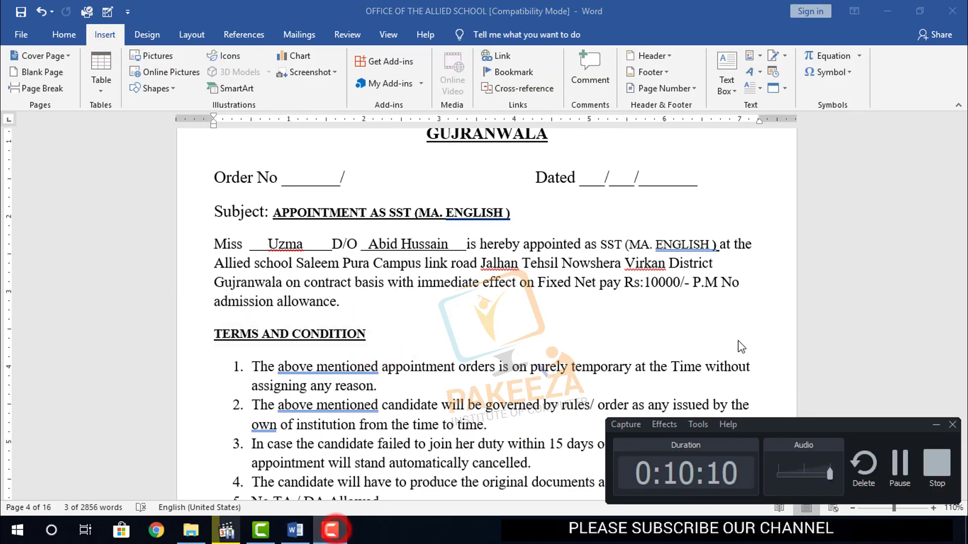
left_click(932, 420)
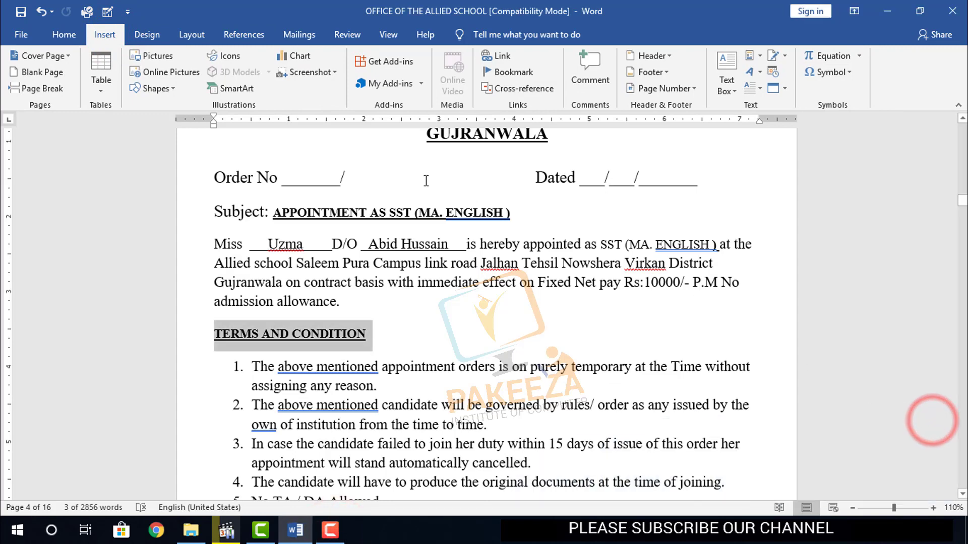
left_click(760, 73)
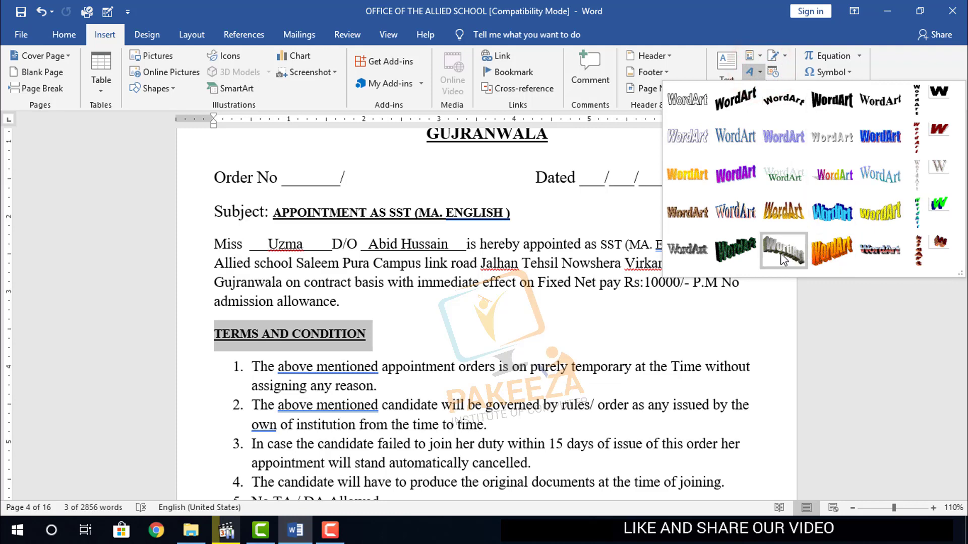
Apply the rainbow WordArt style to TERMS AND CONDITION and shrink it to fit the line
left_click(831, 182)
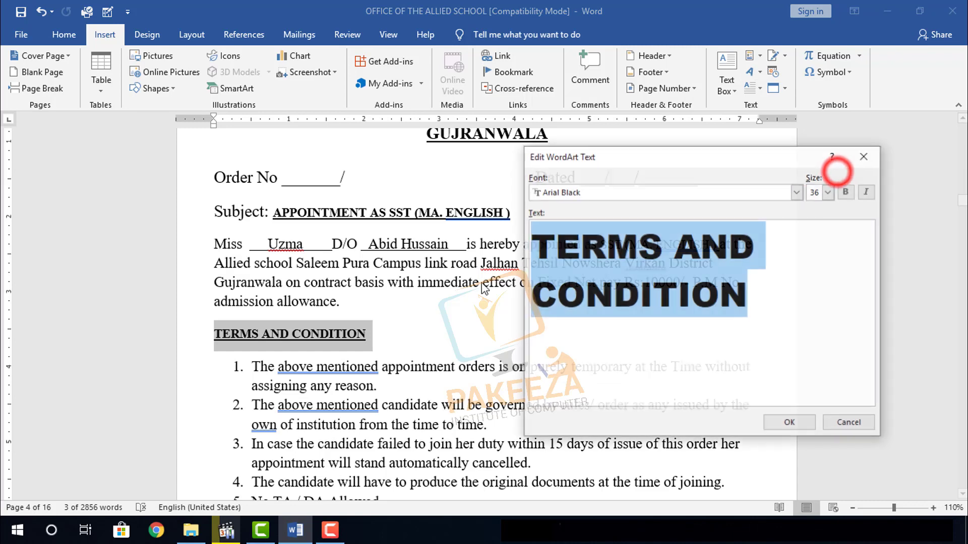
left_click(789, 423)
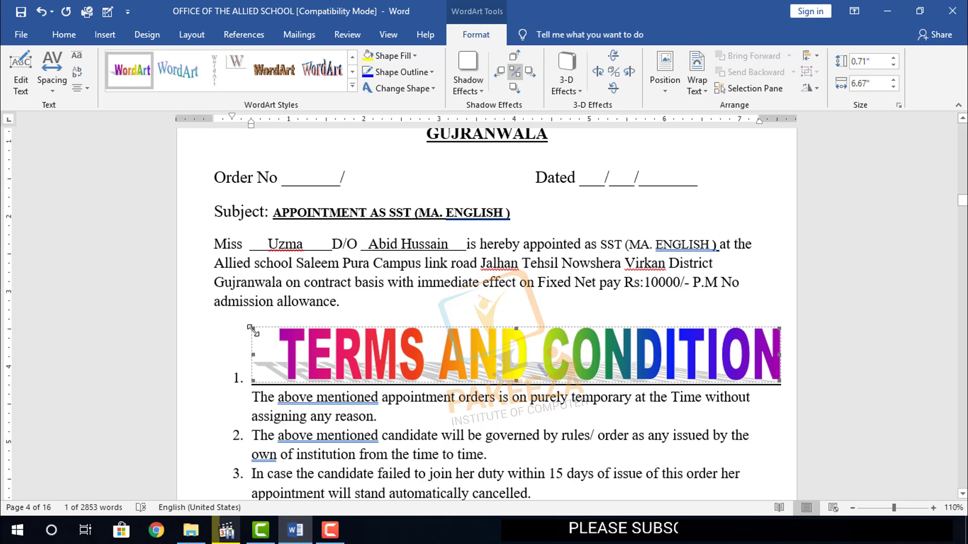
left_click_drag(252, 333, 309, 337)
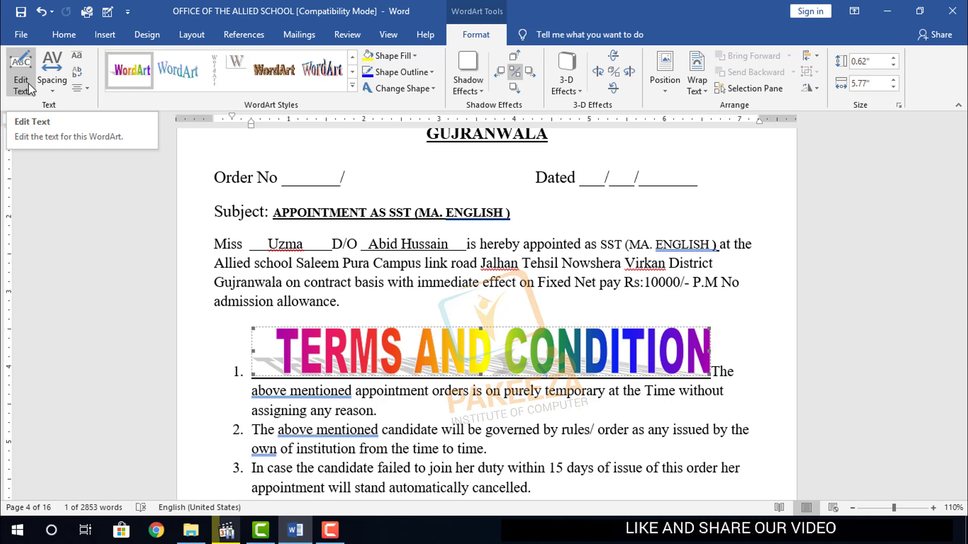
Replace the WordArt's text with 'PAKEEZA INSTITUTE'
left_click(28, 83)
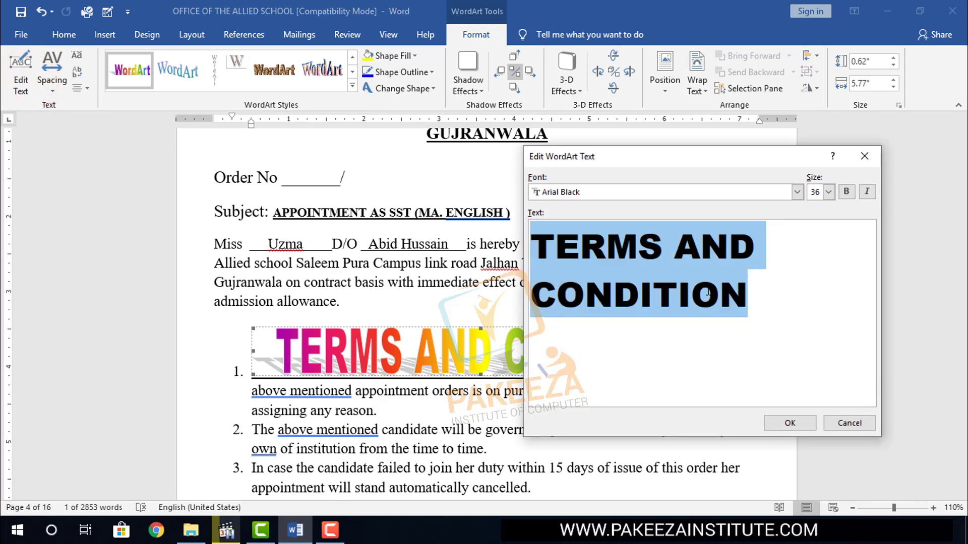
type("PAKEEZA ")
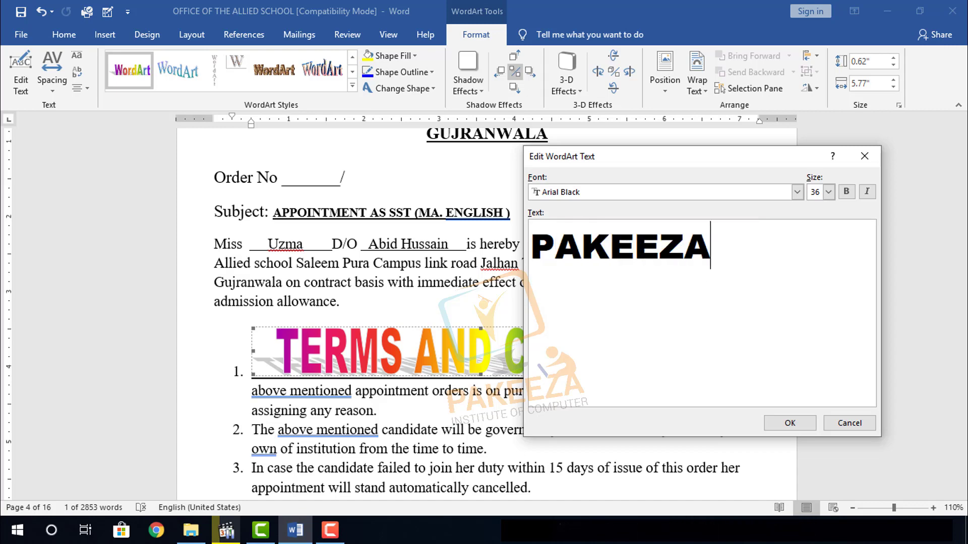
type("INST")
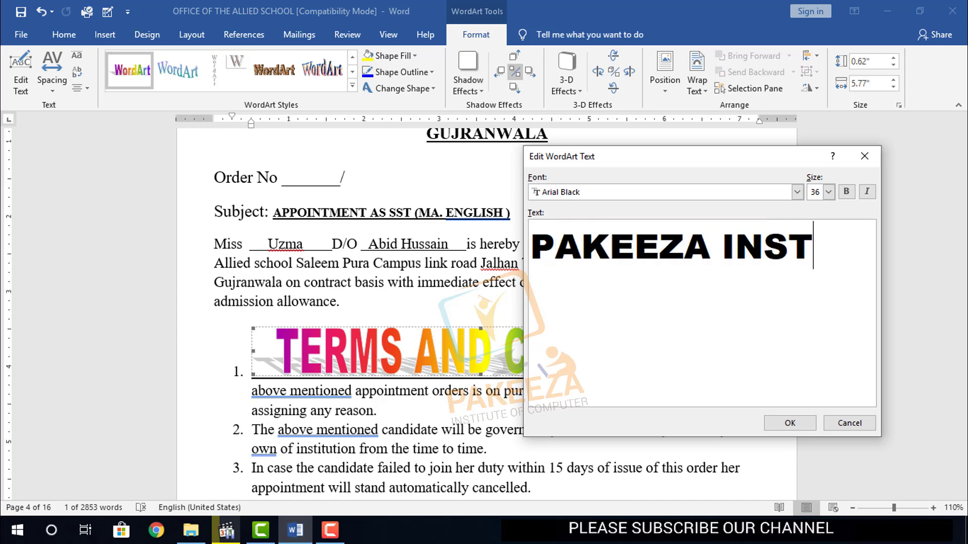
type("ITUTE")
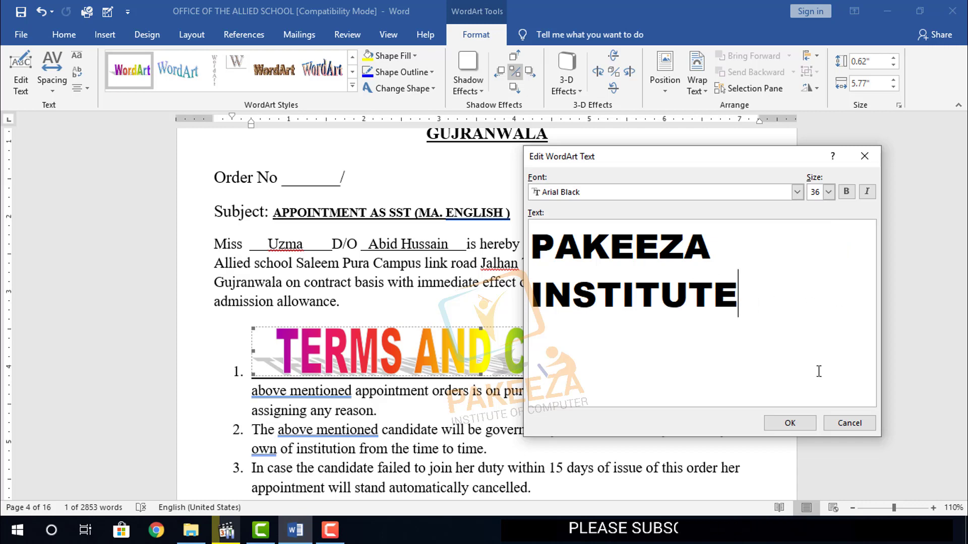
left_click(789, 423)
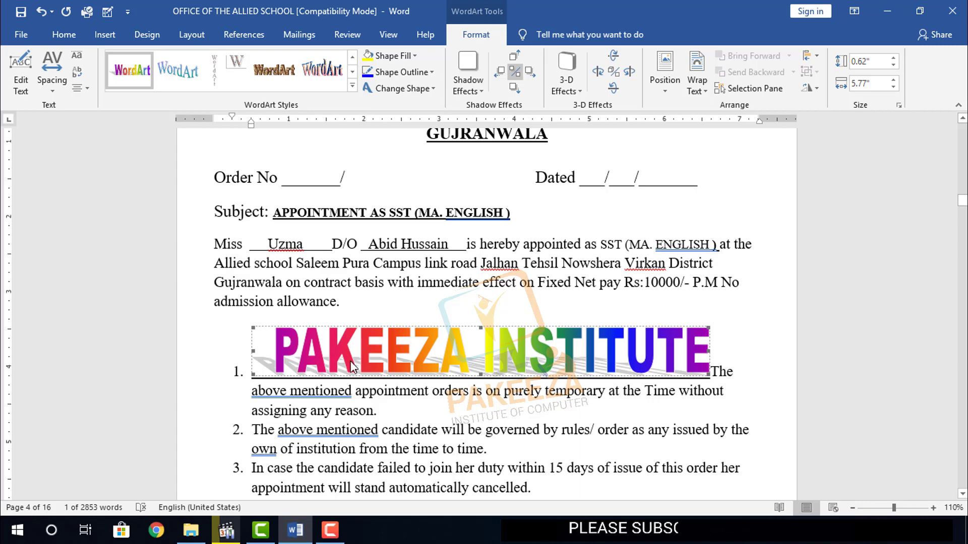
Try Very Tight, Tight, Normal and Loose letter spacing on the WordArt, finishing with Very Loose
left_click(53, 92)
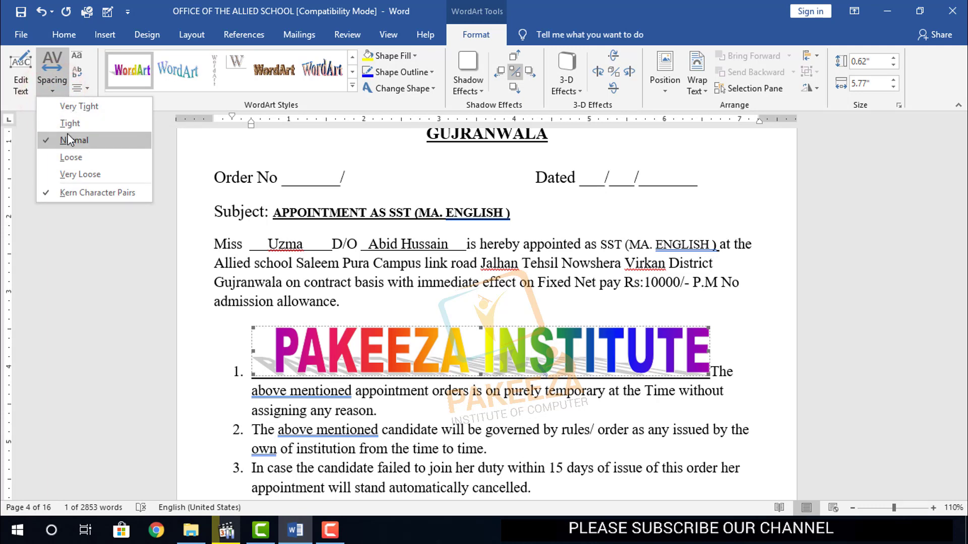
left_click(82, 107)
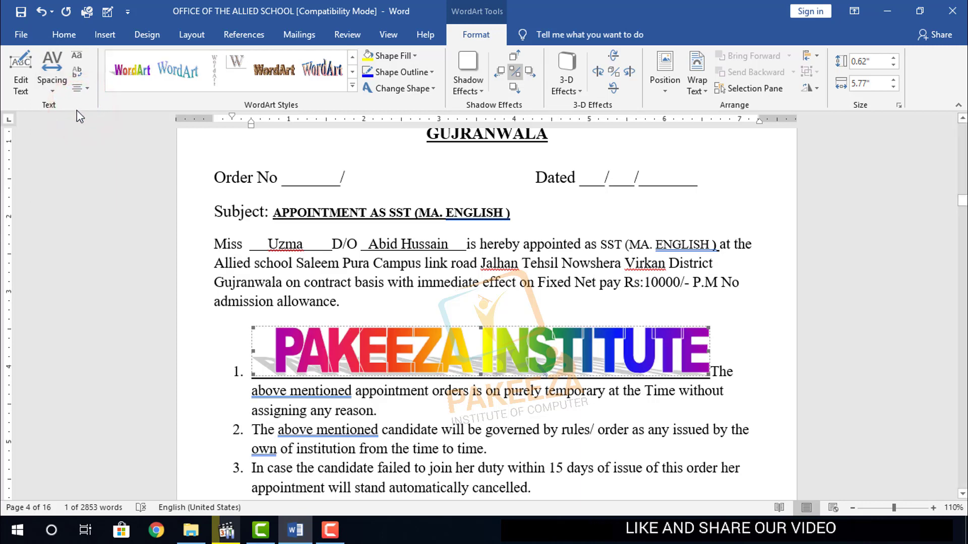
left_click(52, 92)
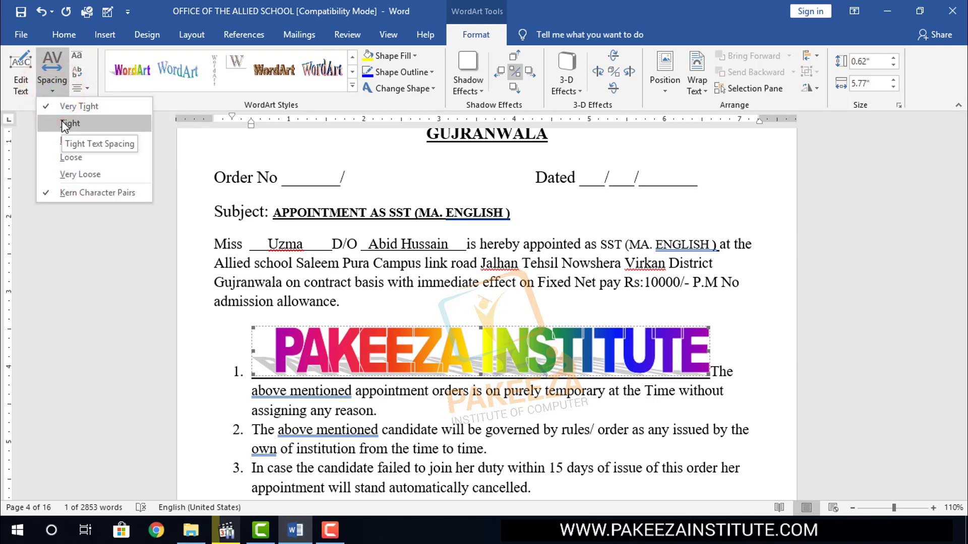
left_click(62, 123)
left_click(53, 90)
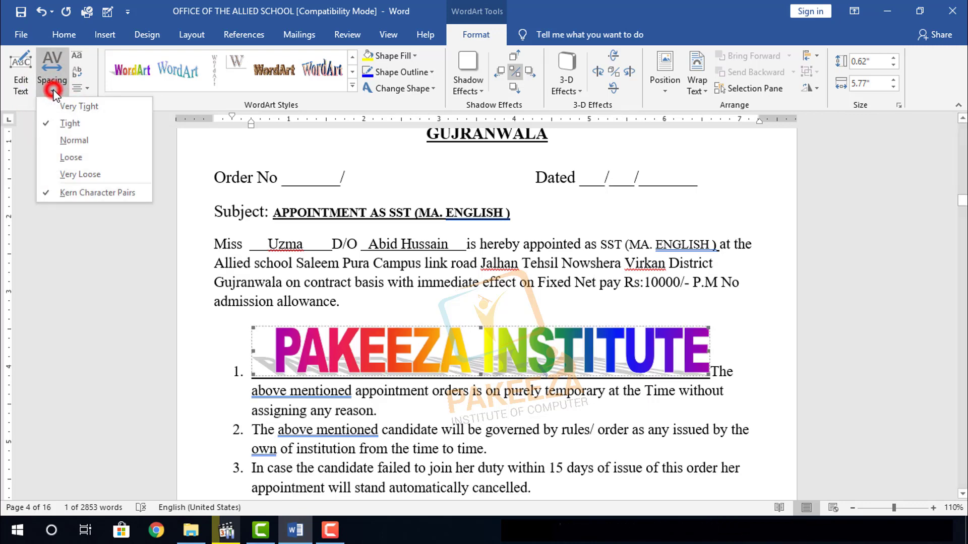
left_click(58, 140)
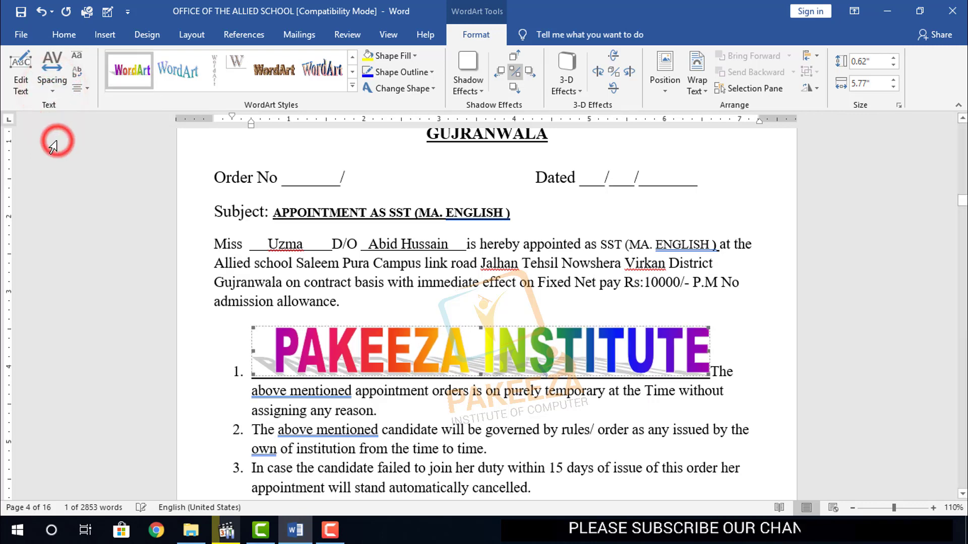
left_click(53, 92)
left_click(77, 157)
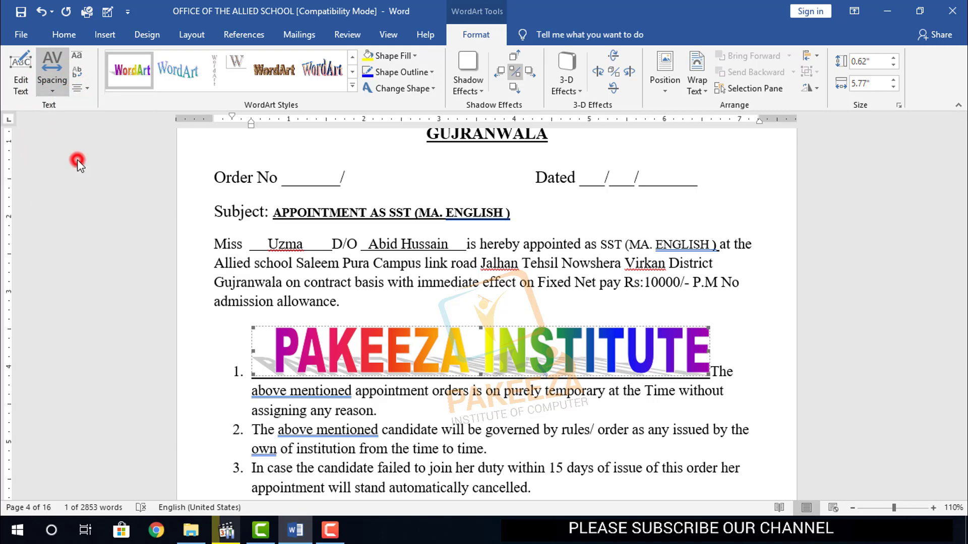
left_click(52, 91)
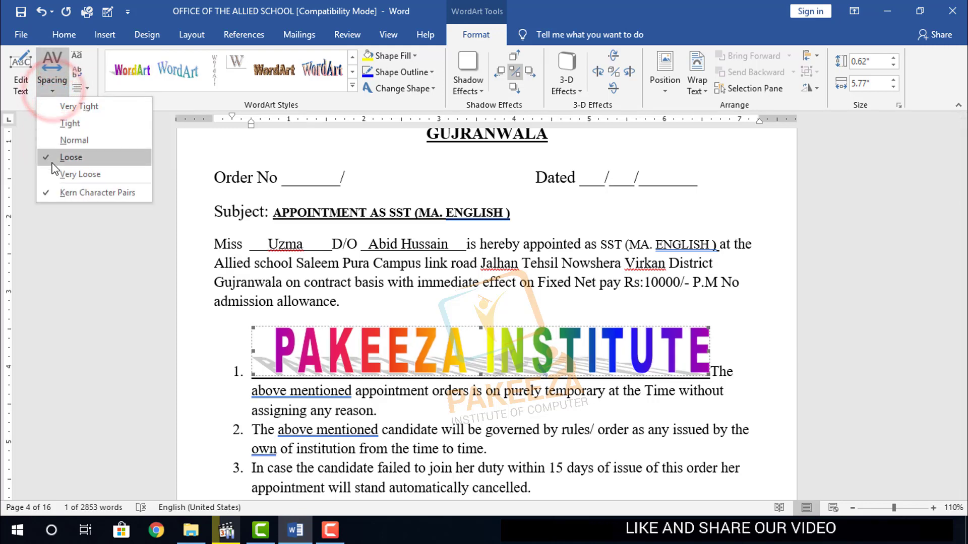
left_click(68, 175)
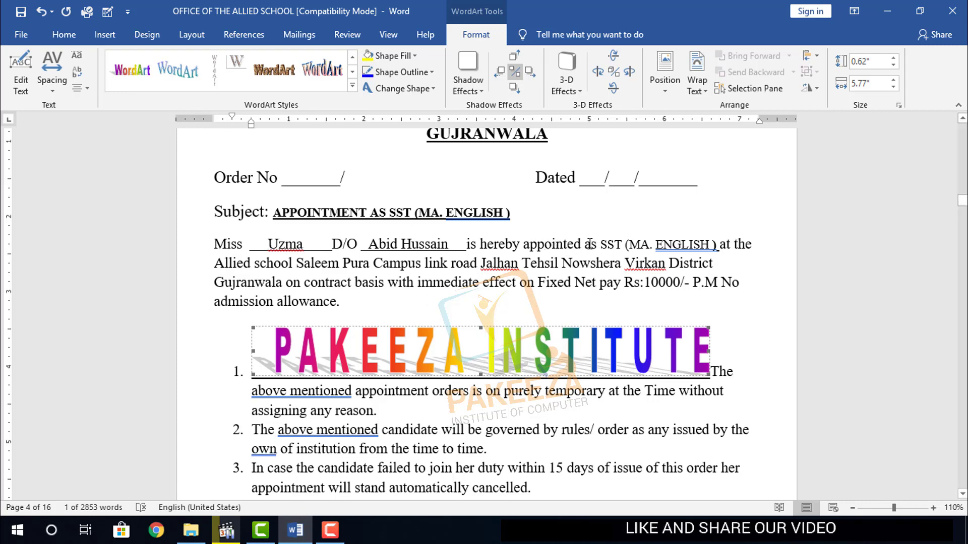
Reselect the PAKEEZA INSTITUTE WordArt and toggle Even Height on and off
left_click_drag(585, 244, 523, 244)
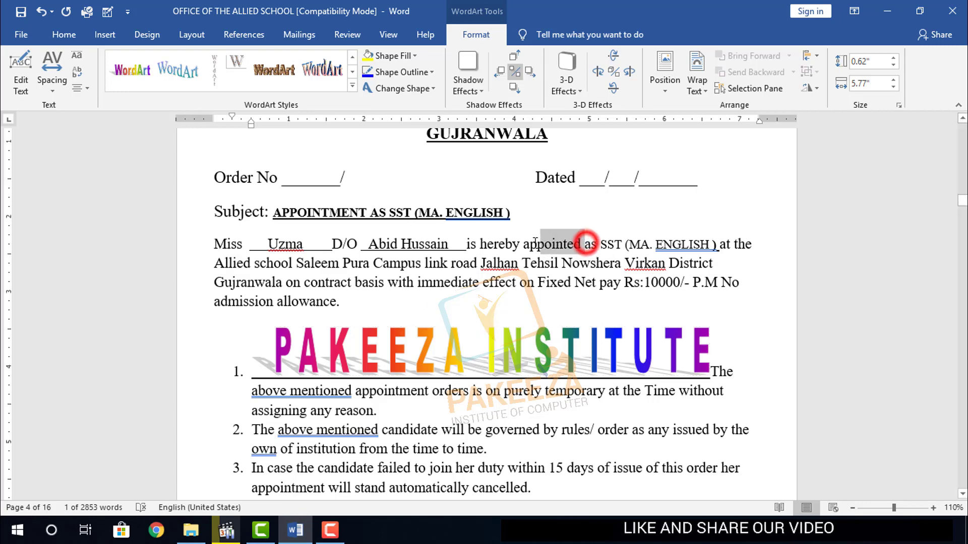
left_click(447, 353)
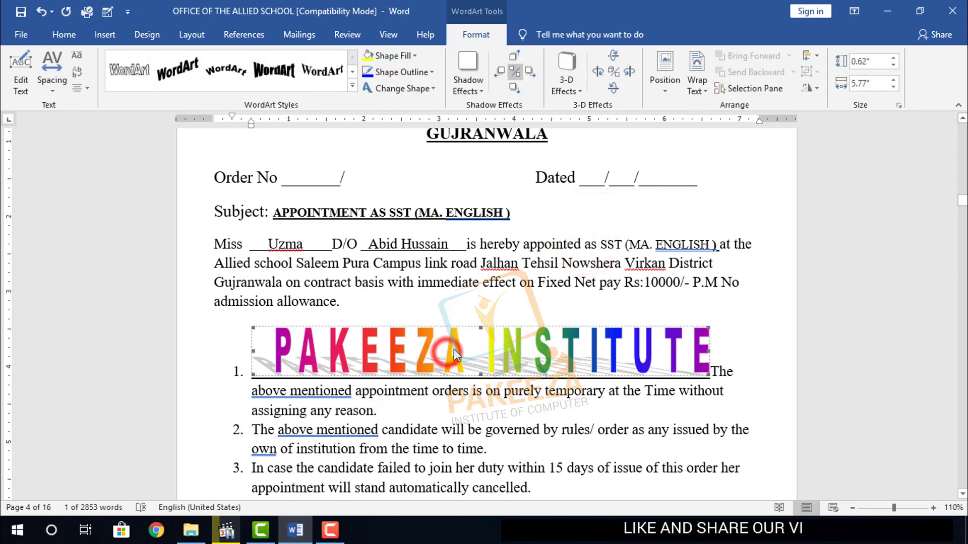
left_click(77, 55)
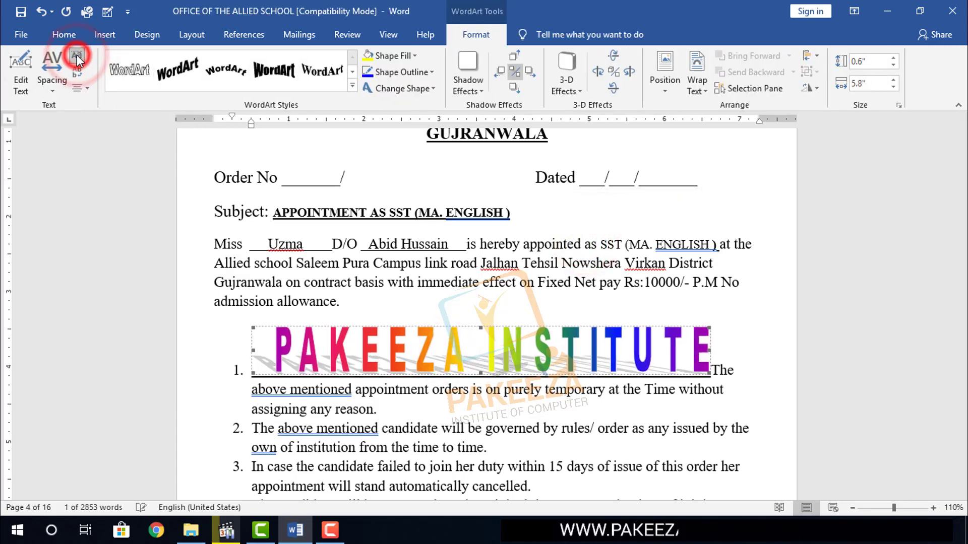
left_click(77, 56)
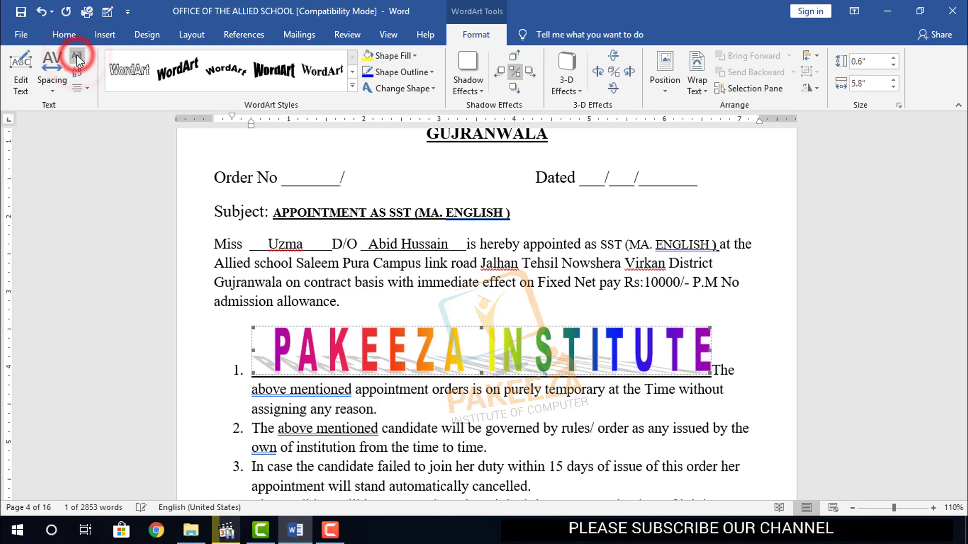
left_click(76, 55)
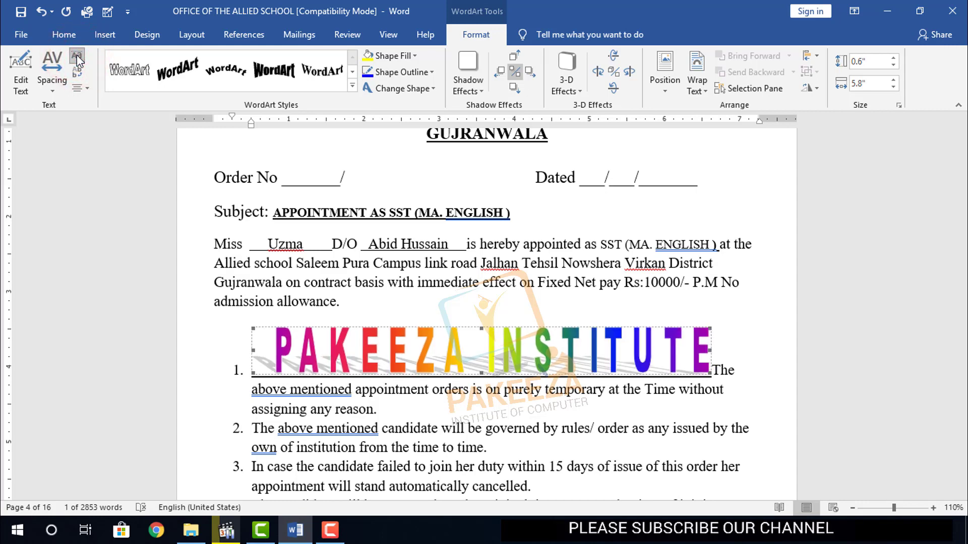
left_click(76, 57)
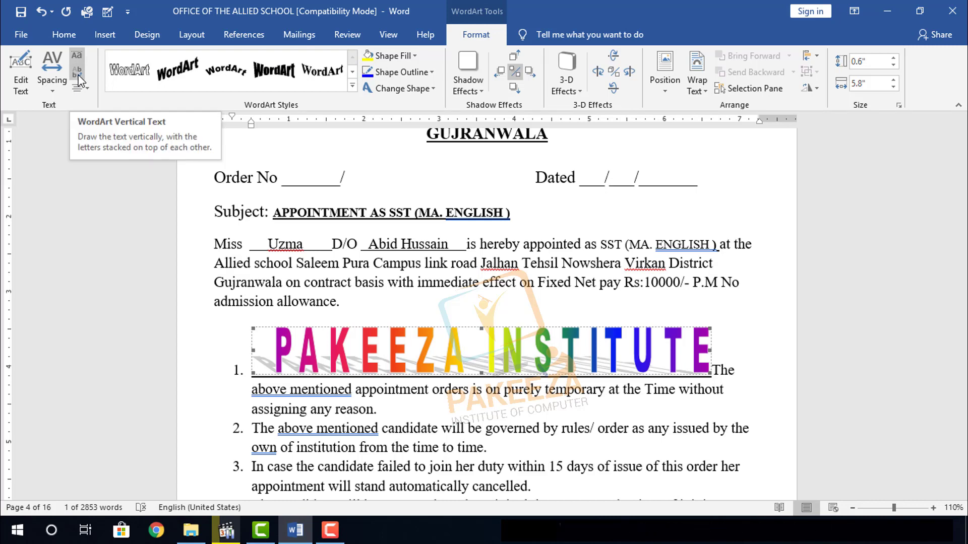
Switch the WordArt to vertical text so its letters stack one above another
left_click(77, 75)
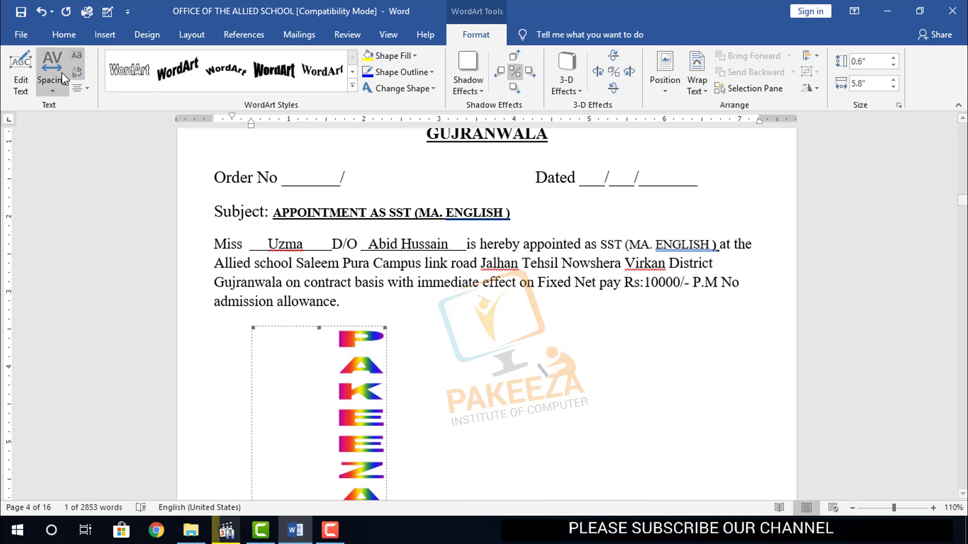
scroll(318, 339, "down", 3)
scroll(318, 339, "down", 5)
scroll(318, 333, "down", 5)
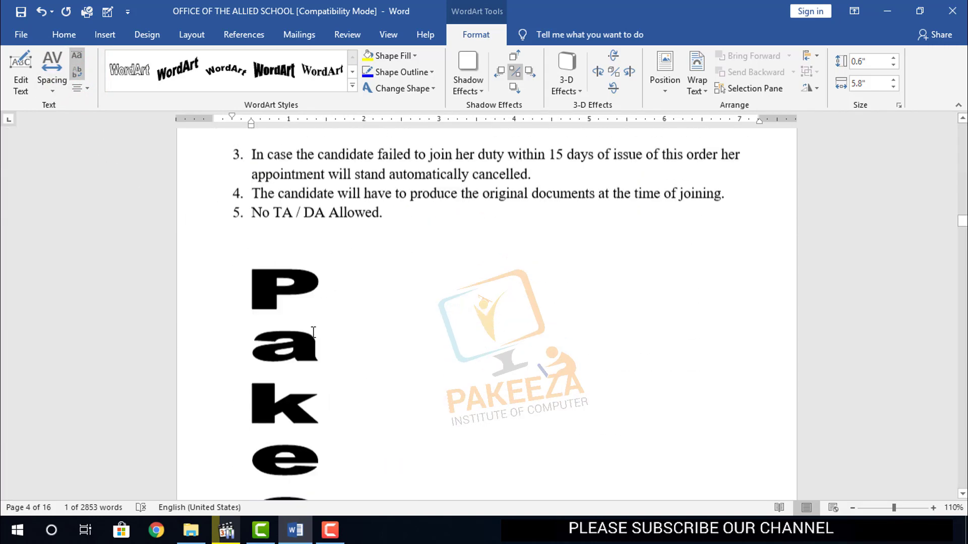
scroll(303, 303, "down", 3)
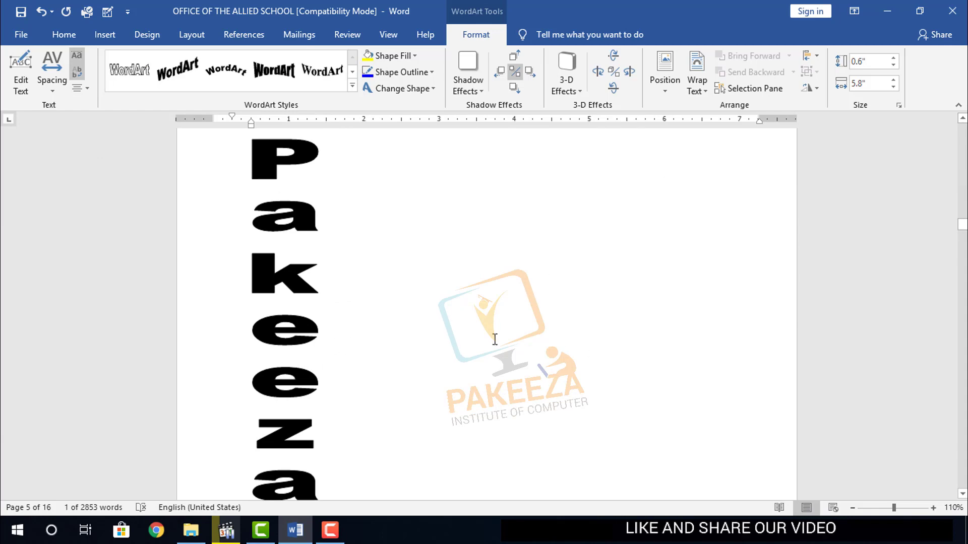
scroll(291, 310, "up", 3)
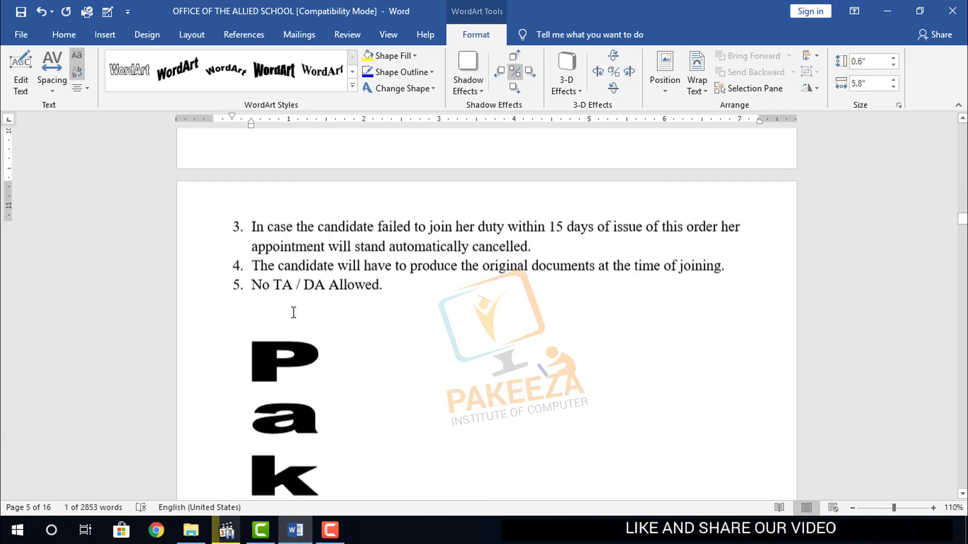
scroll(303, 327, "up", 3)
scroll(305, 331, "up", 3)
scroll(307, 337, "up", 3)
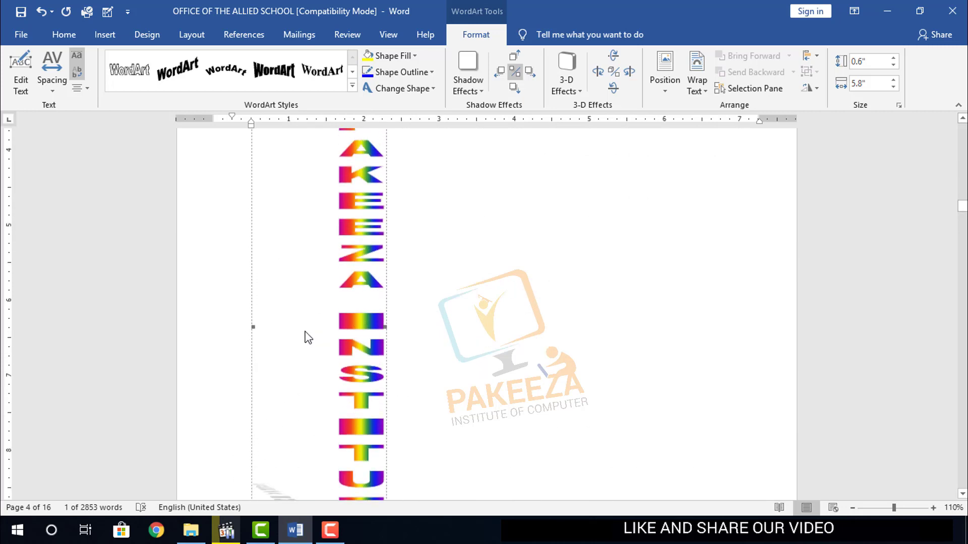
scroll(307, 337, "up", 3)
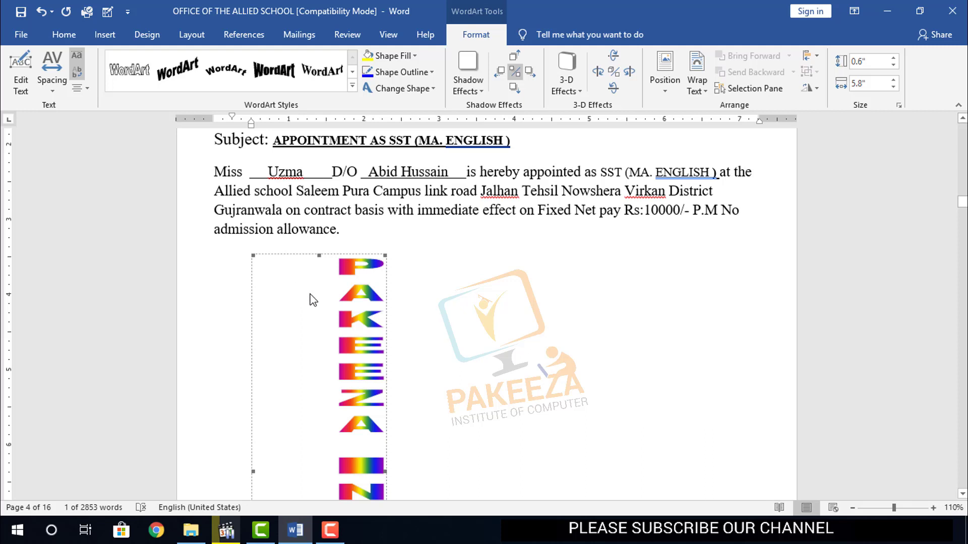
Return the WordArt to horizontal letters, right-align its text, and expand the WordArt Styles gallery
left_click(81, 88)
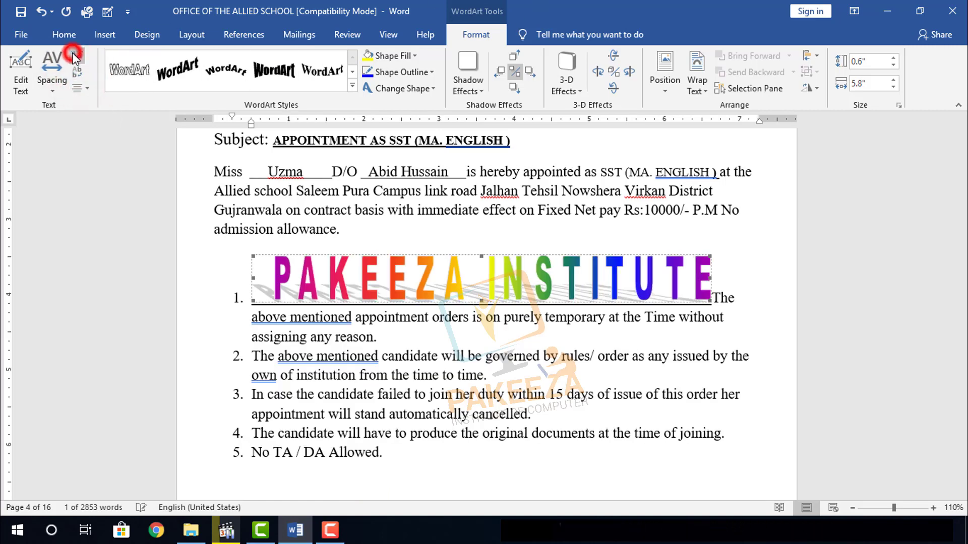
left_click(87, 91)
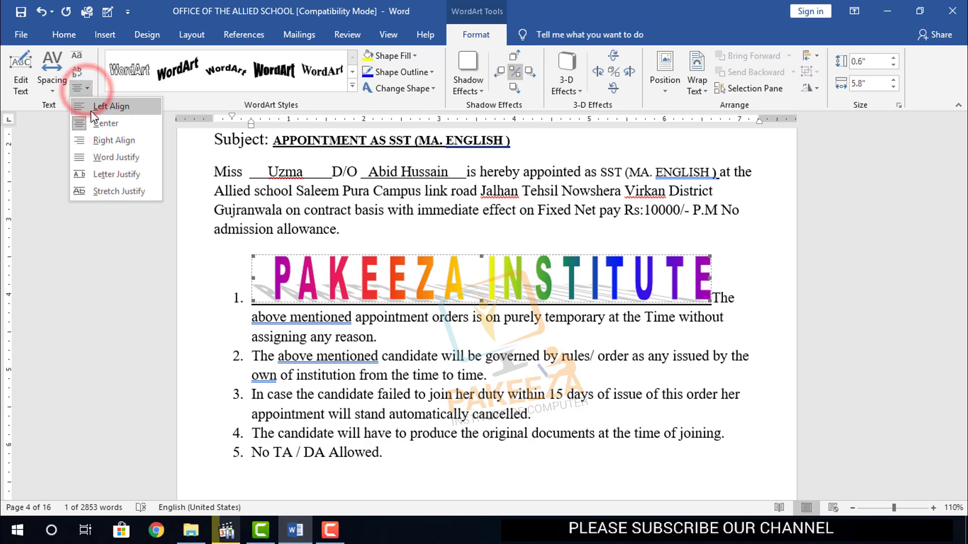
left_click(99, 141)
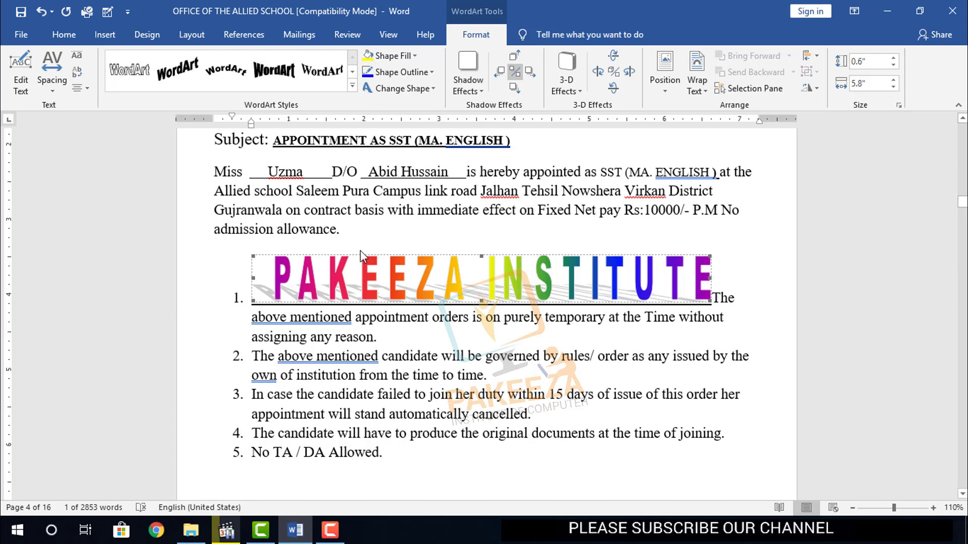
left_click(352, 87)
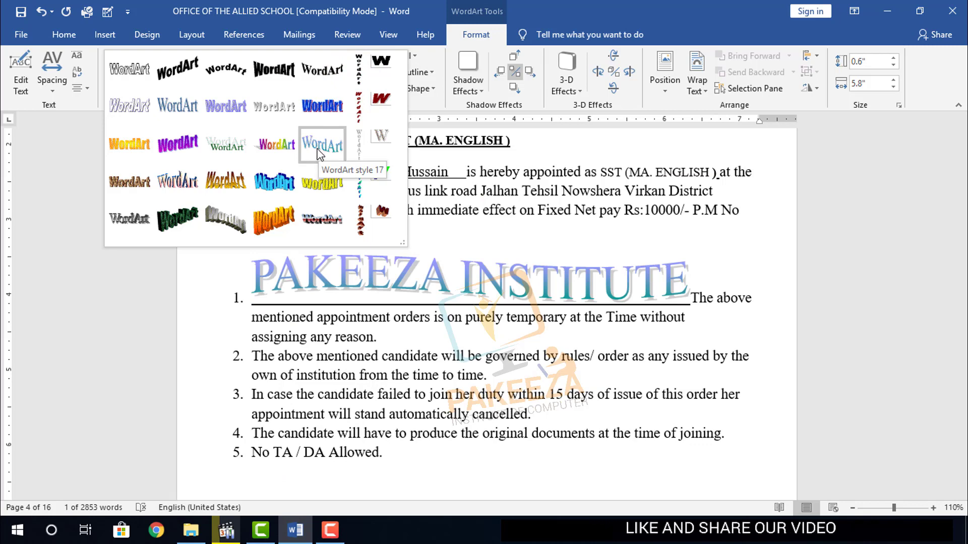
Try WordArt style 17, then settle on bold blue style 11 with the red shadow
left_click(318, 152)
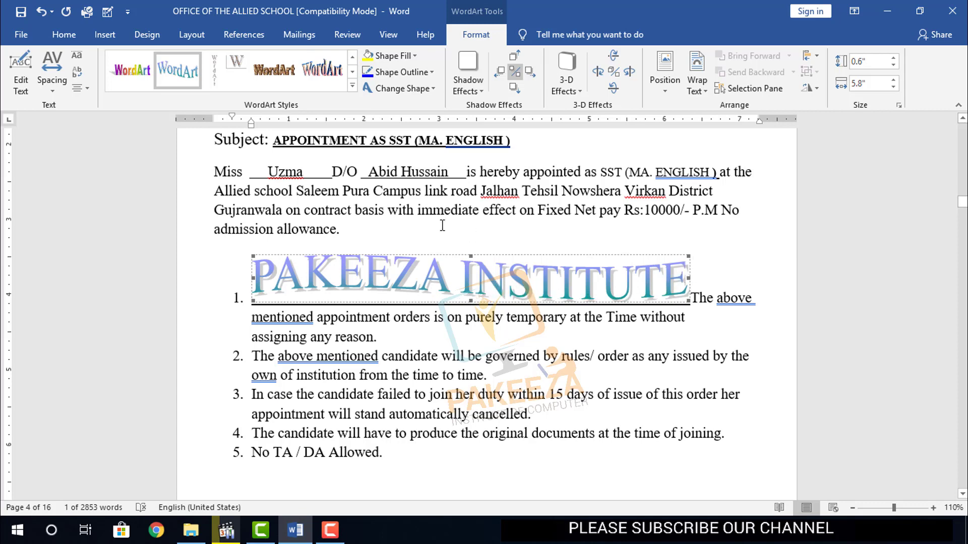
left_click(351, 83)
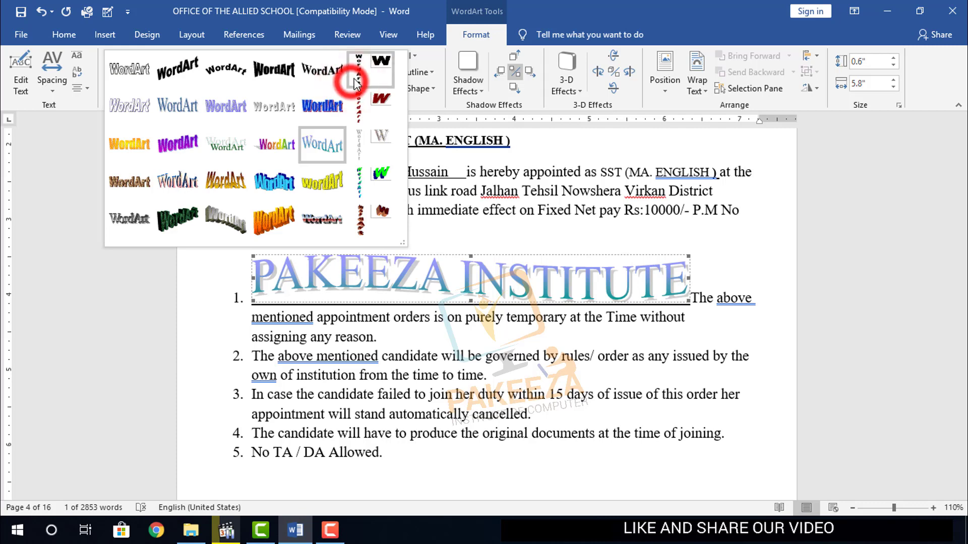
left_click(602, 11)
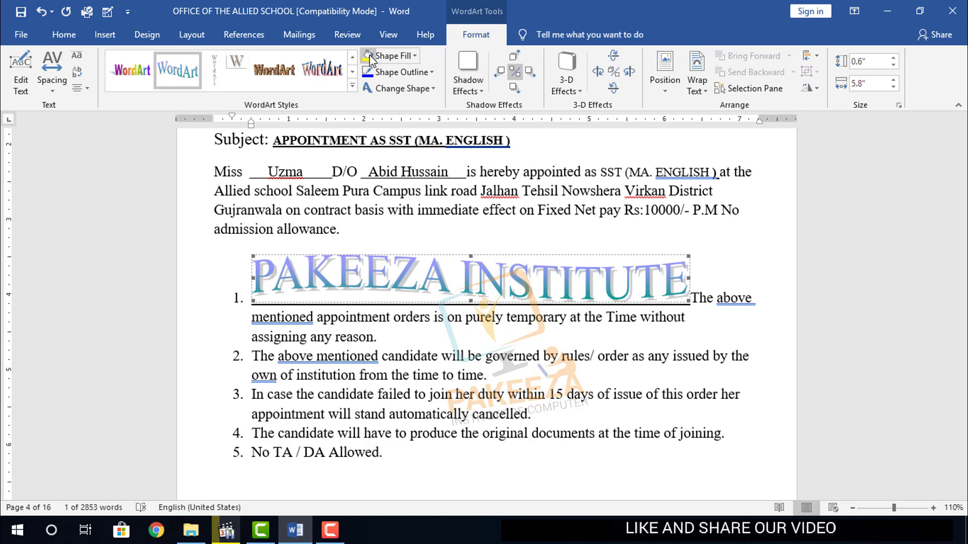
left_click(416, 56)
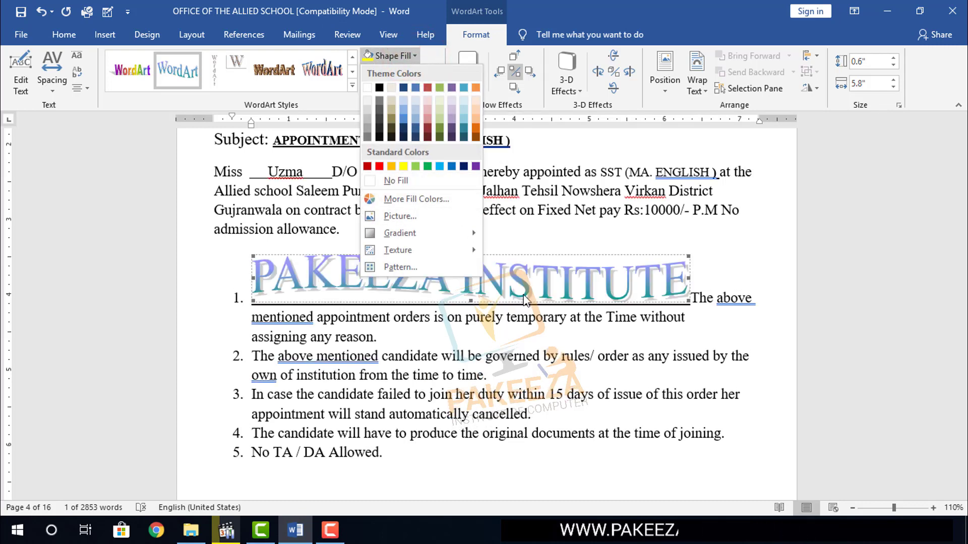
left_click(526, 249)
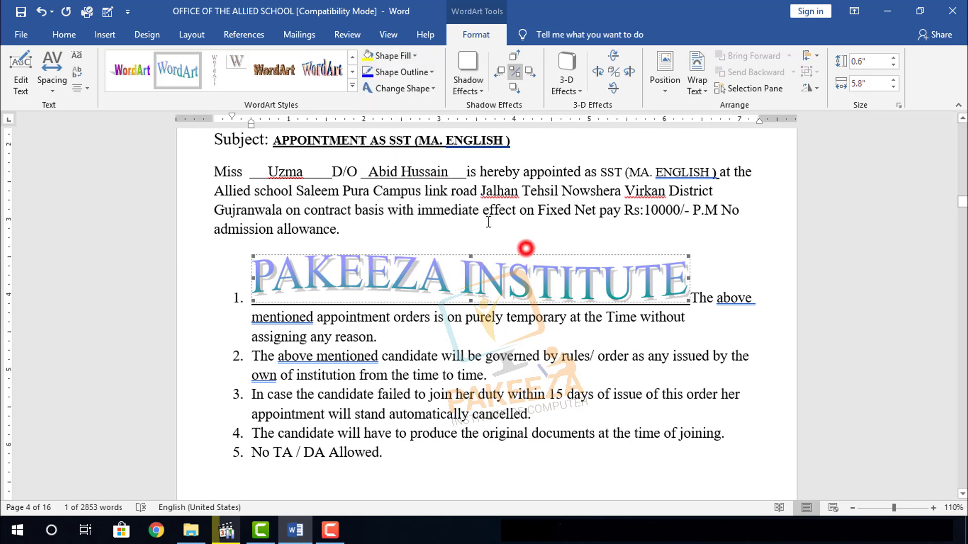
left_click(353, 86)
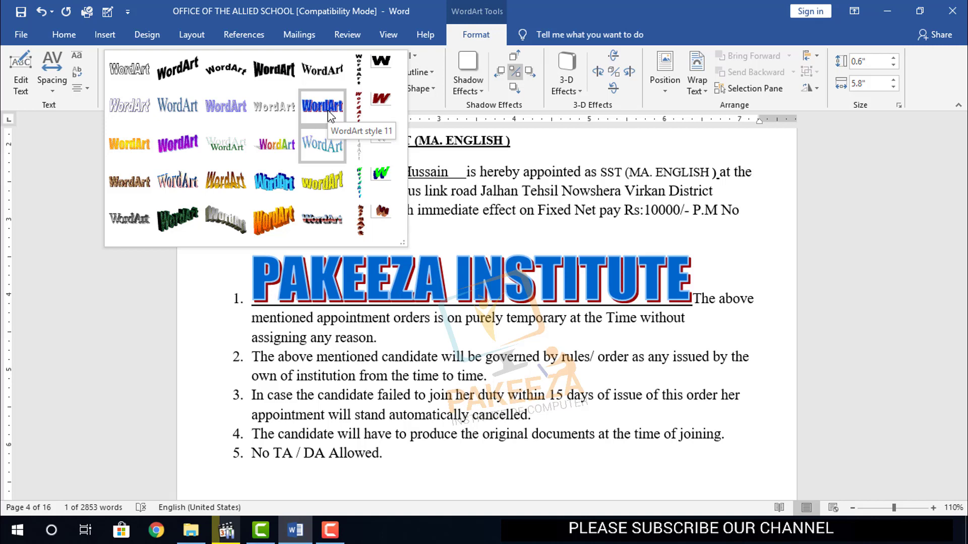
left_click(330, 116)
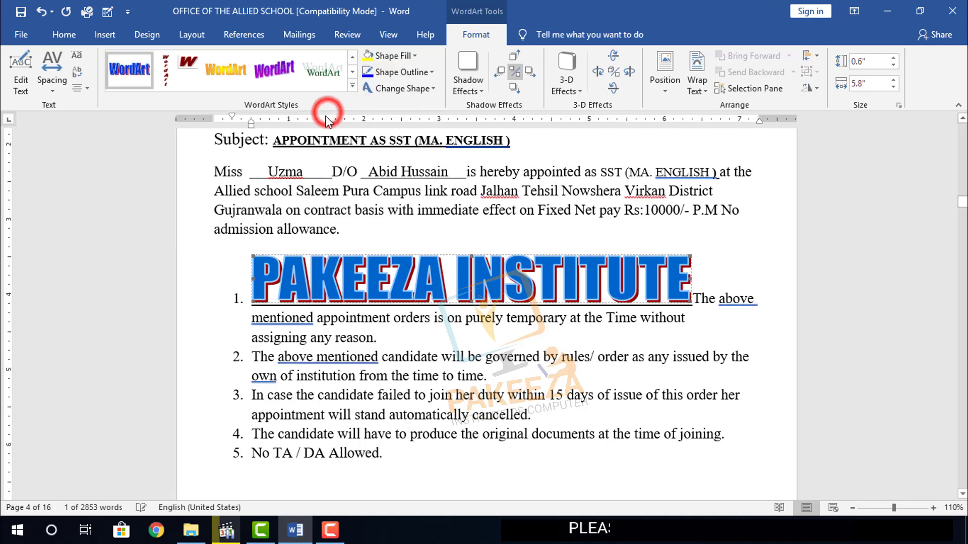
Start a picture fill for the WordArt letters, browsing this computer's Local Disk (F:)
left_click(414, 57)
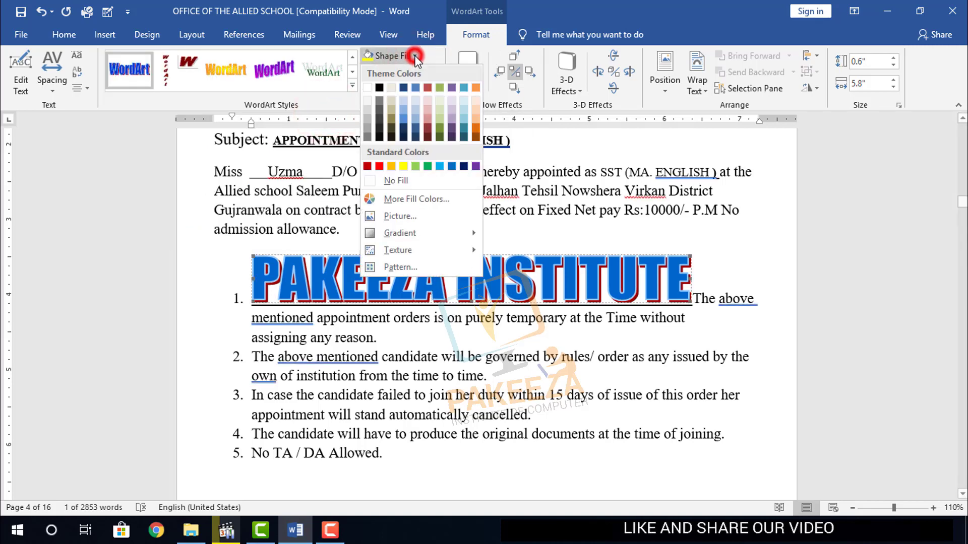
left_click(407, 217)
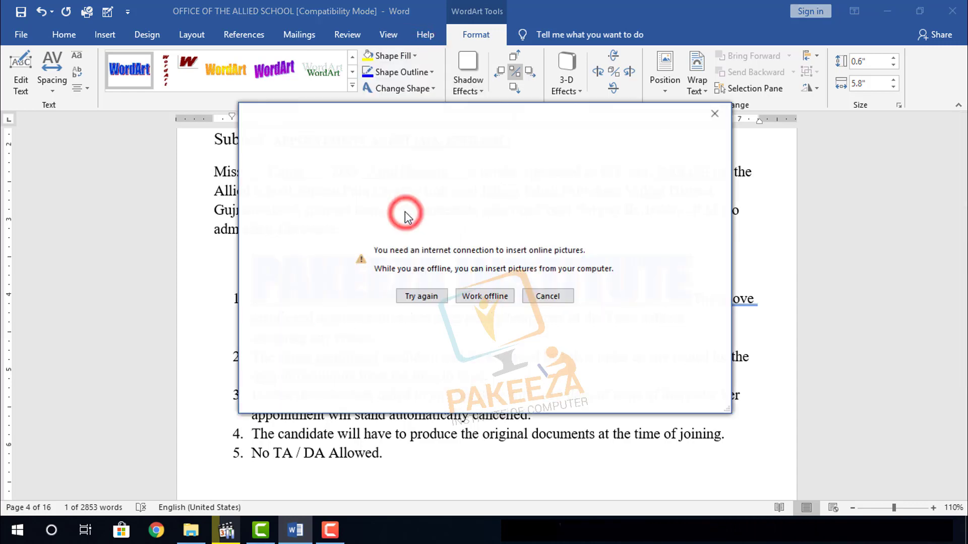
left_click(485, 296)
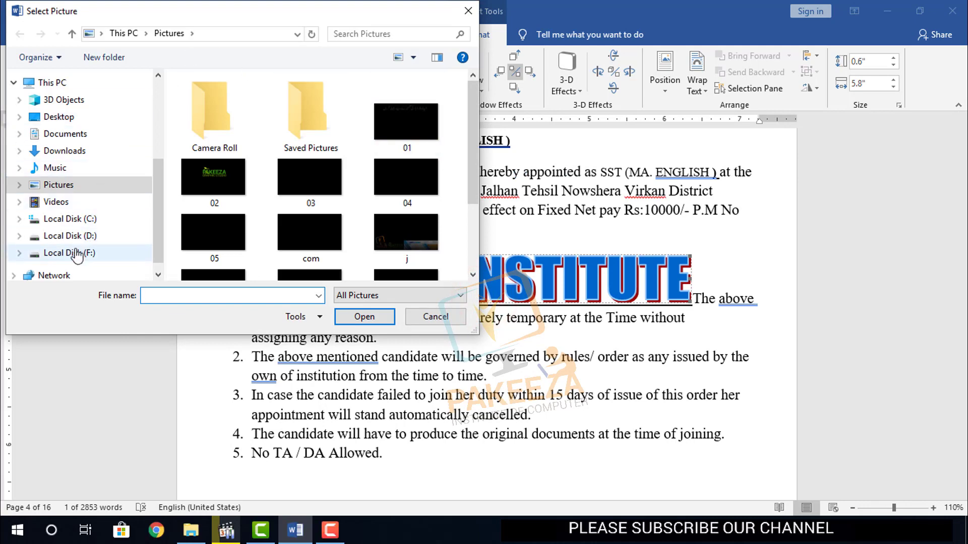
left_click(75, 253)
Open Home\Pictures\Home Picture\pakeeza and insert the Daughter photo as the letter fill
left_click(302, 198)
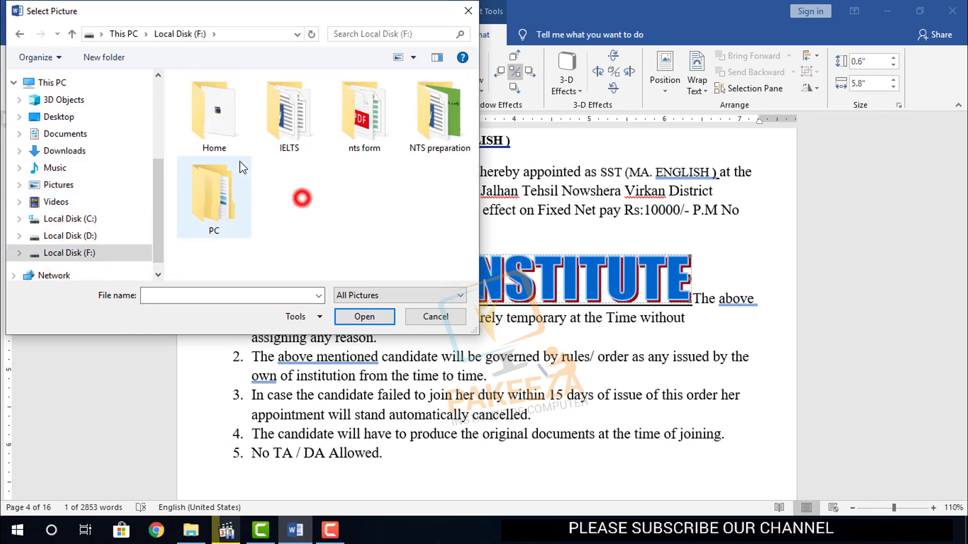
left_click(224, 121)
double_click(223, 121)
left_click(275, 204)
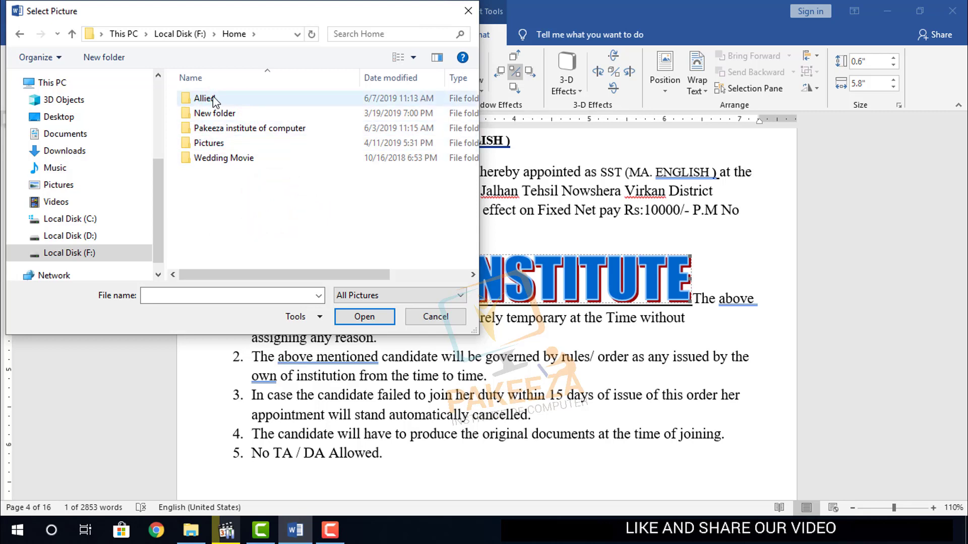
double_click(207, 142)
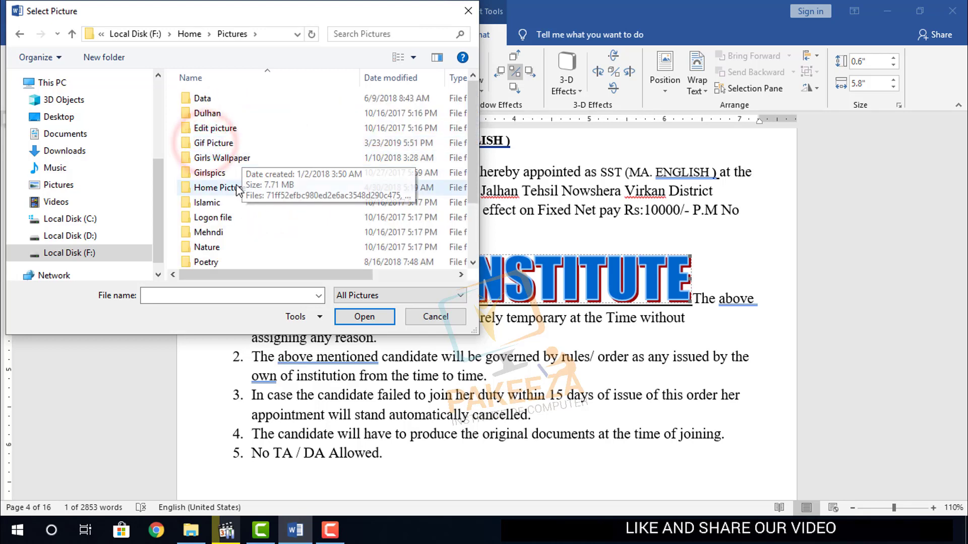
double_click(237, 188)
double_click(230, 188)
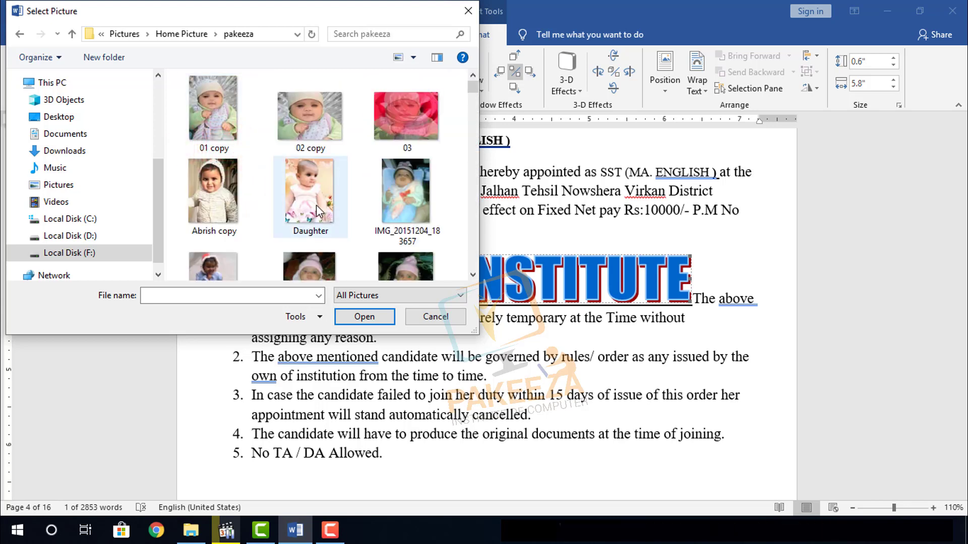
left_click(312, 204)
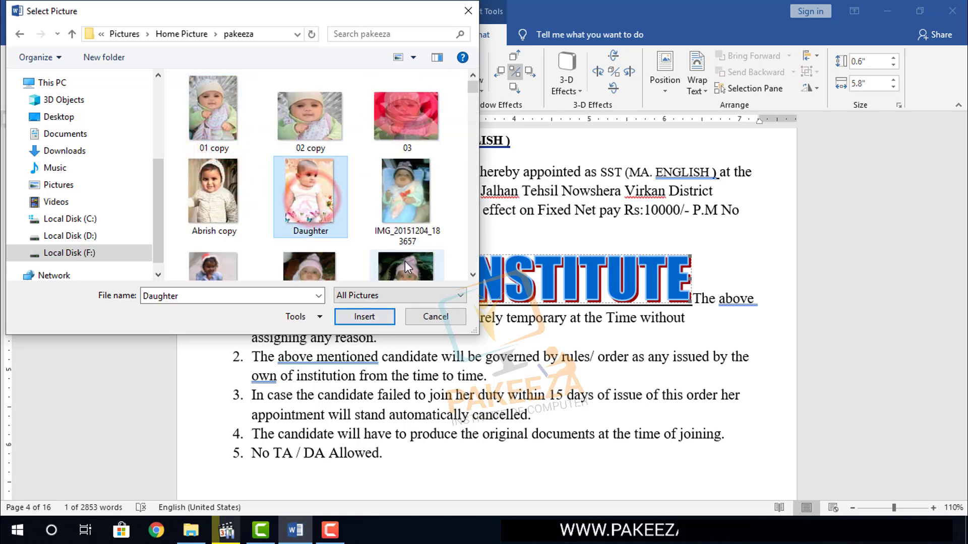
left_click(353, 316)
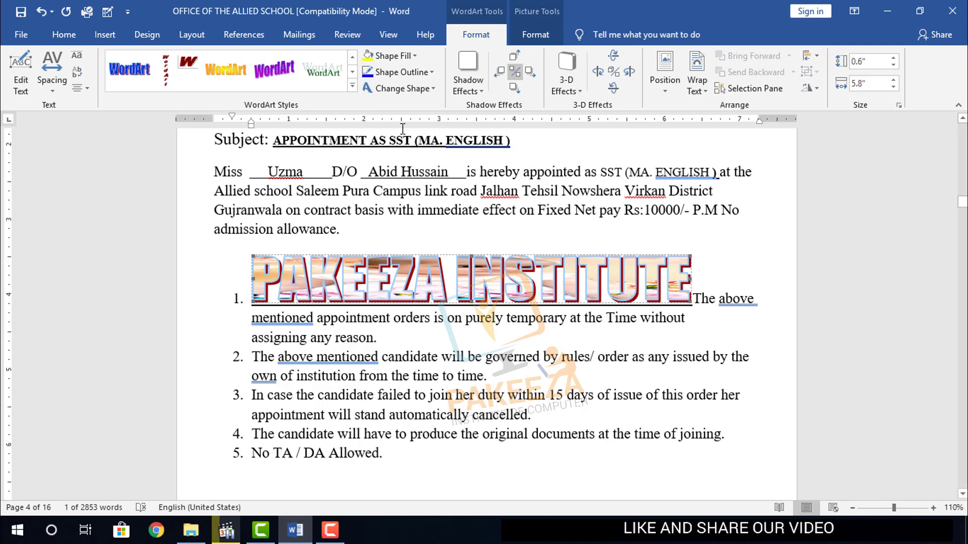
Give the letters a light gradient fill, then reopen Shape Fill to choose Yellow
left_click(416, 56)
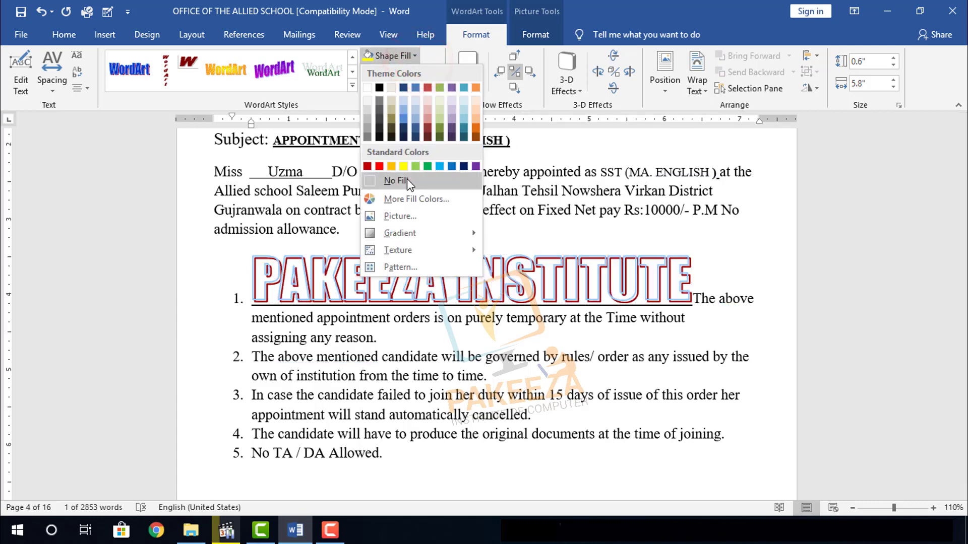
mouse_move(401, 233)
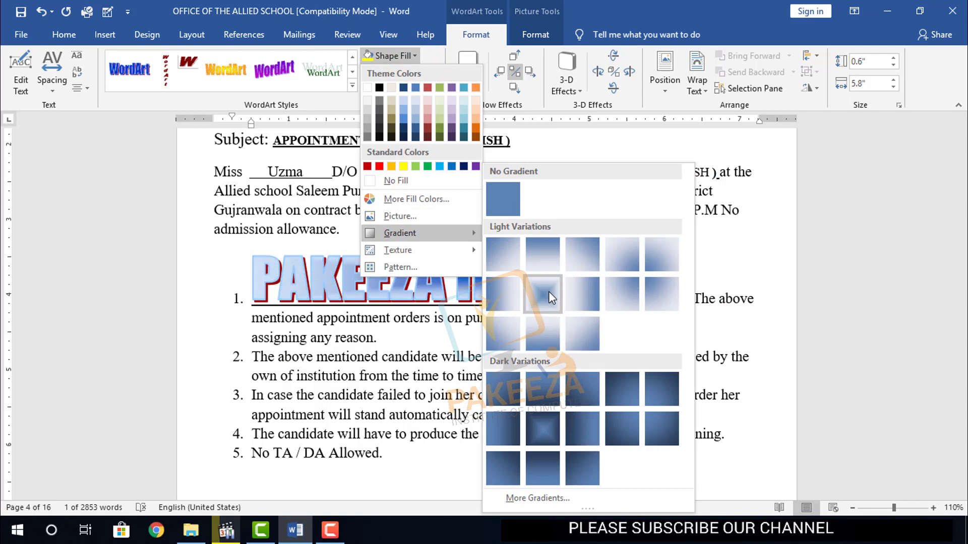
left_click(544, 260)
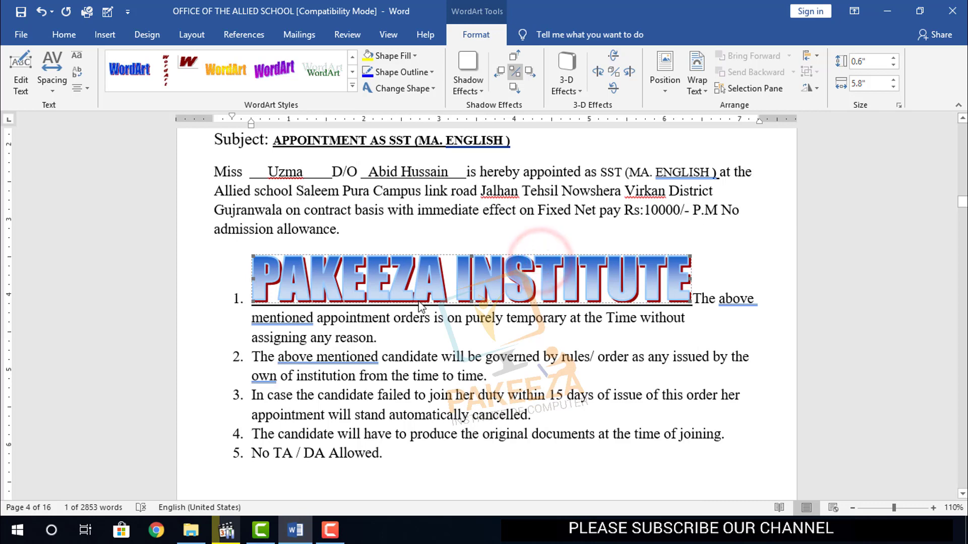
left_click(414, 56)
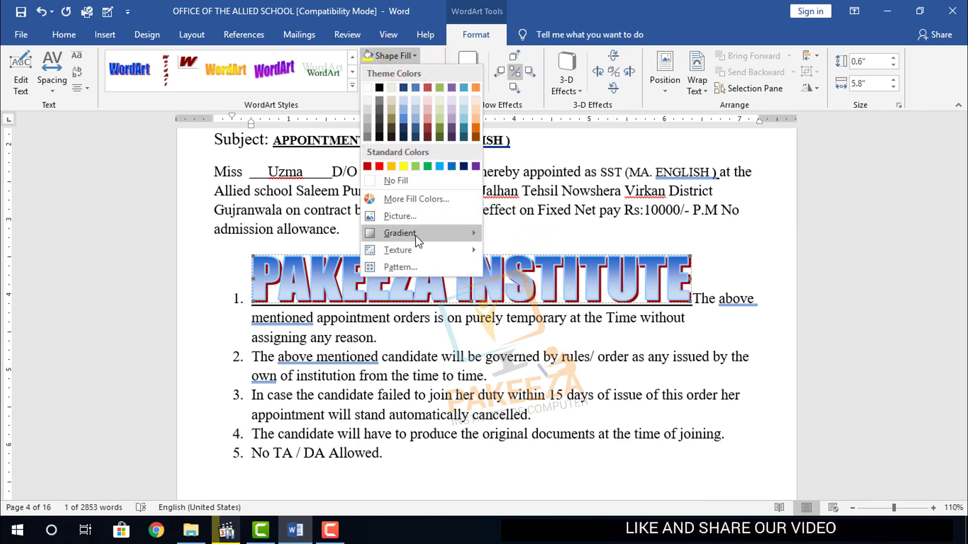
mouse_move(400, 233)
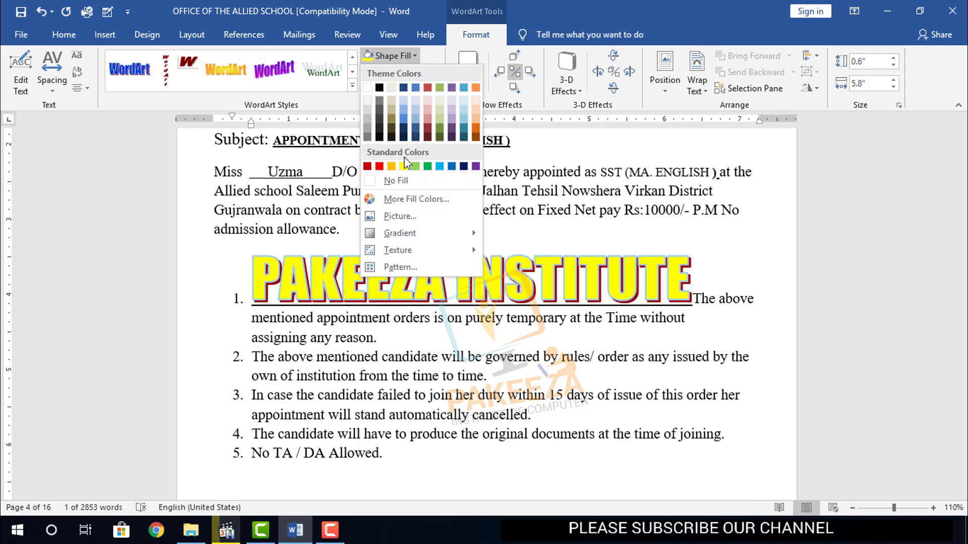
Give the yellow PAKEEZA INSTITUTE letters a 3 pt dark blue outline
left_click(403, 166)
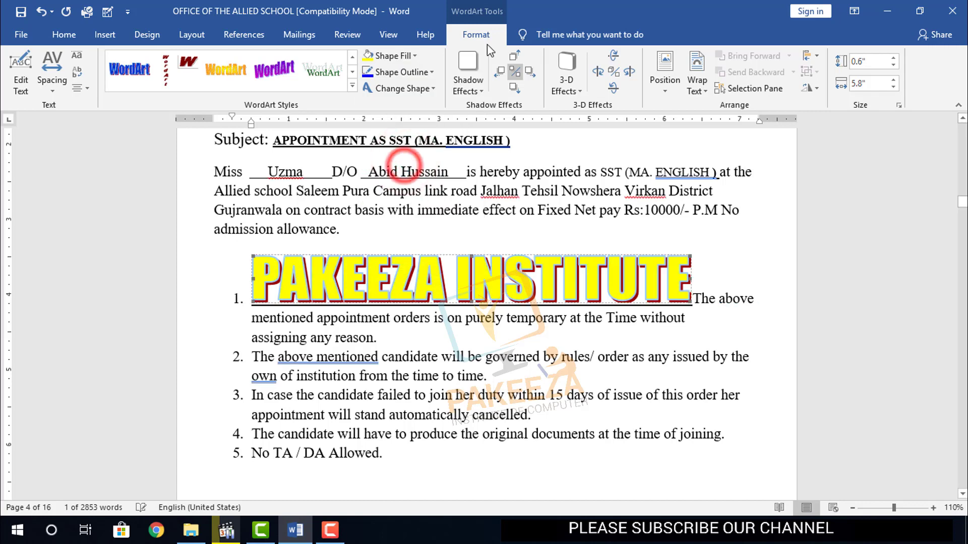
left_click(548, 12)
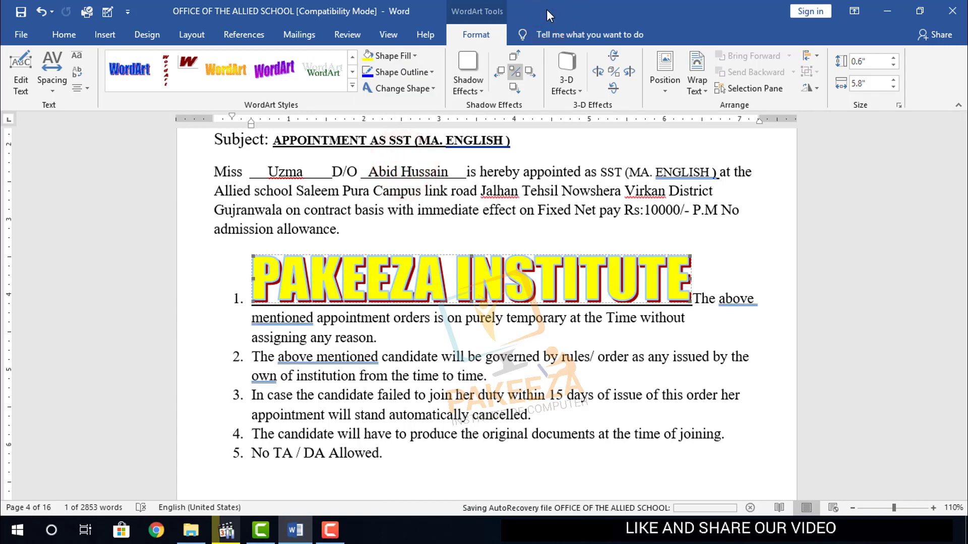
left_click(432, 74)
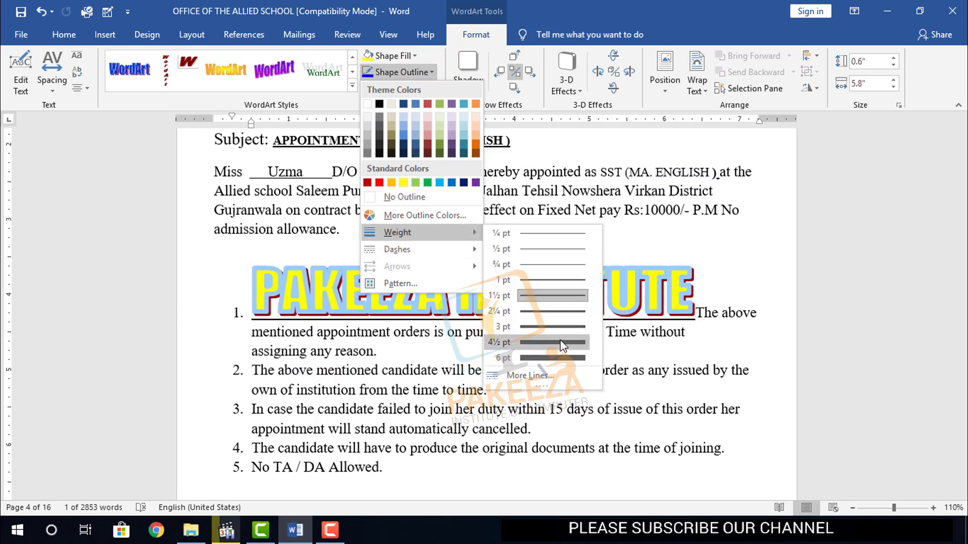
left_click(559, 327)
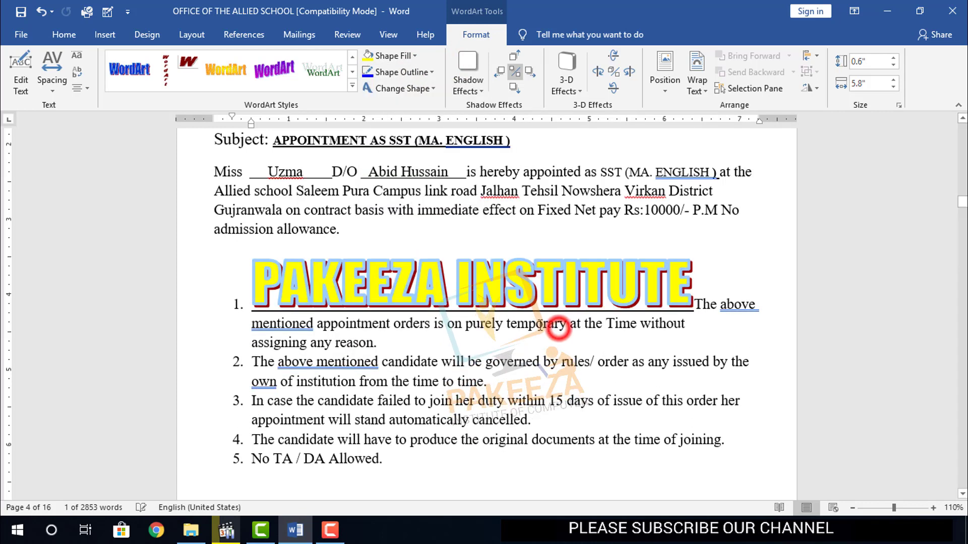
left_click(432, 75)
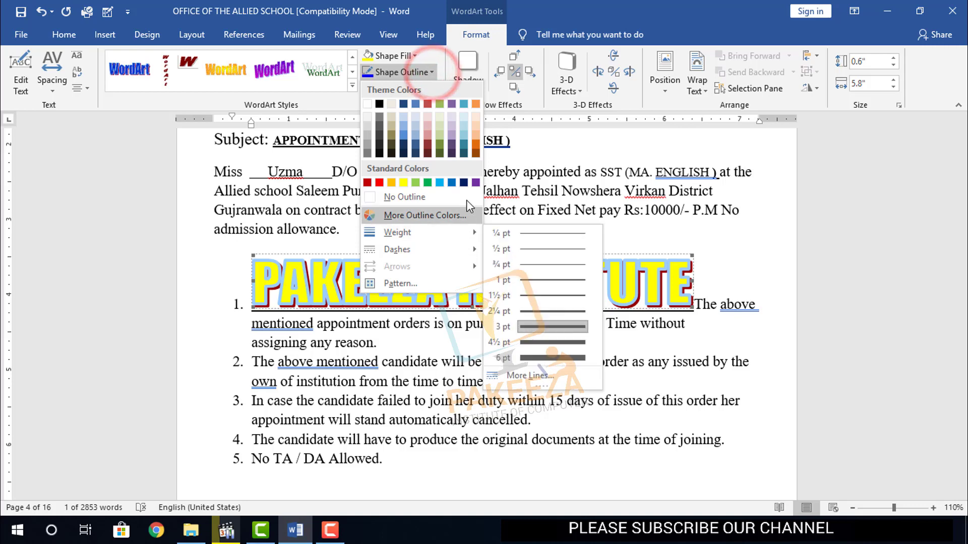
left_click(464, 179)
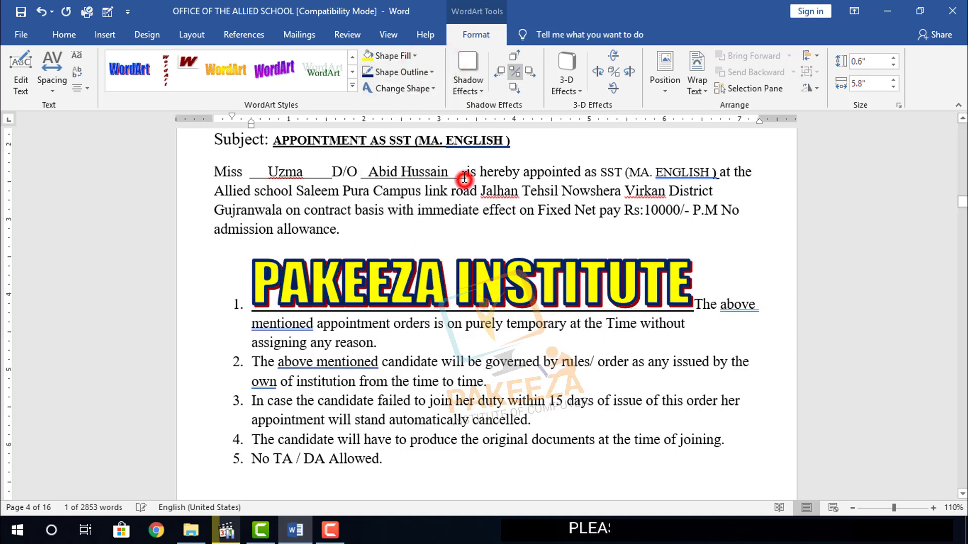
left_click(432, 72)
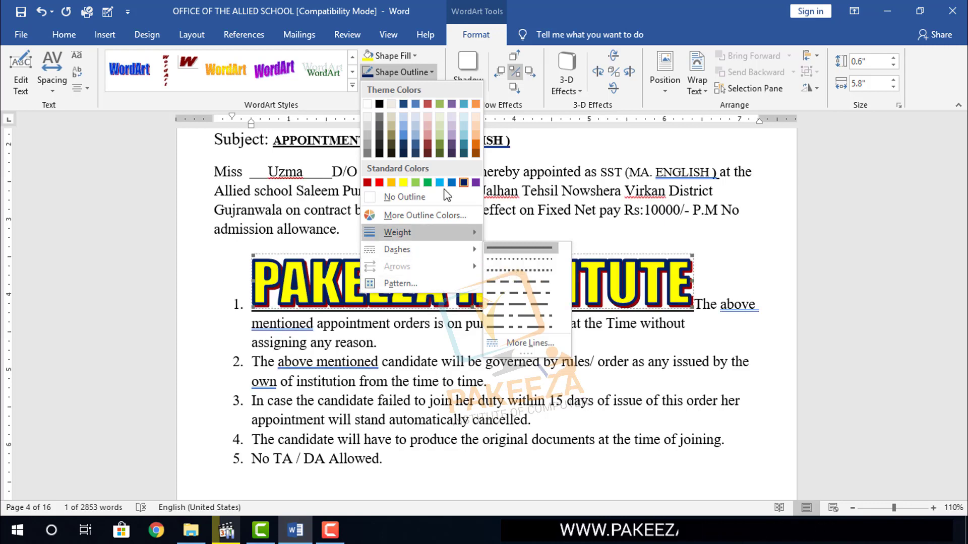
left_click(431, 72)
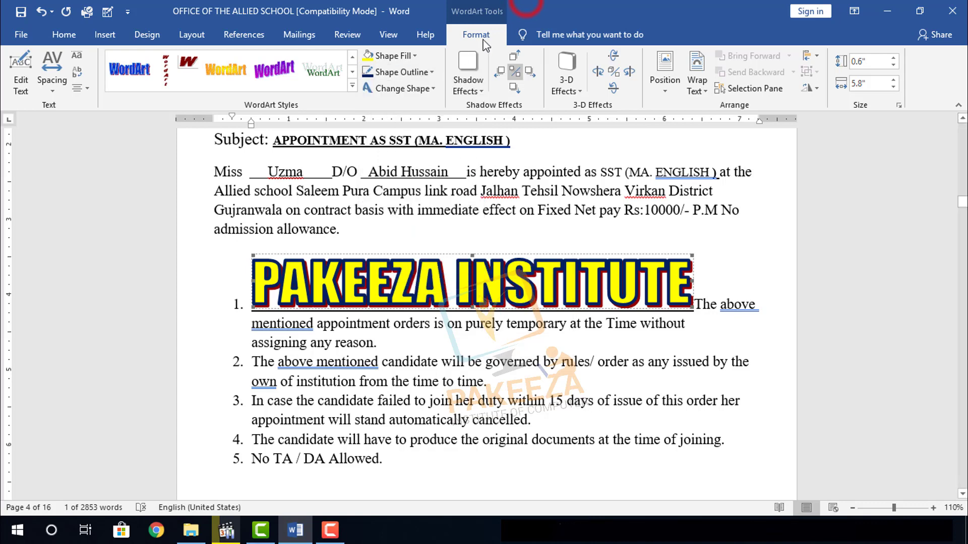
left_click(436, 89)
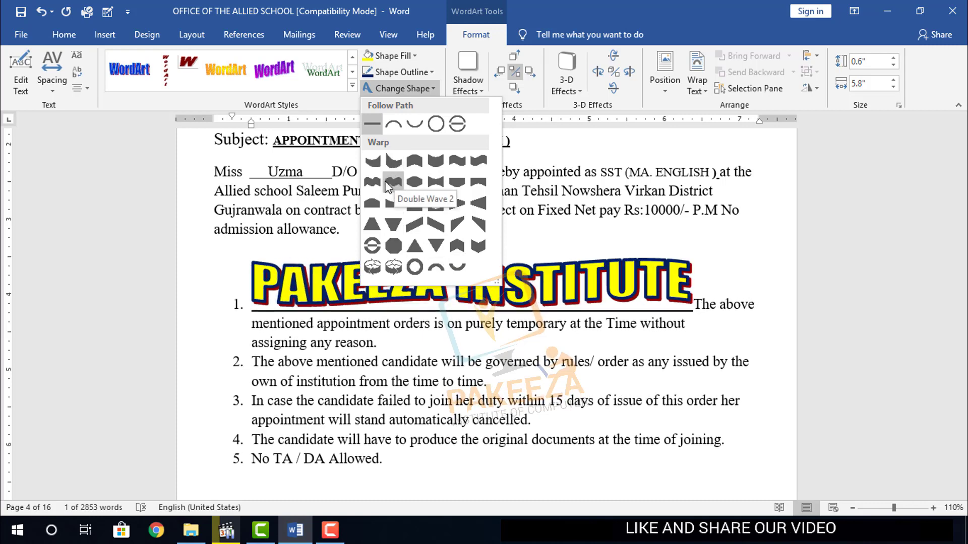
left_click(378, 187)
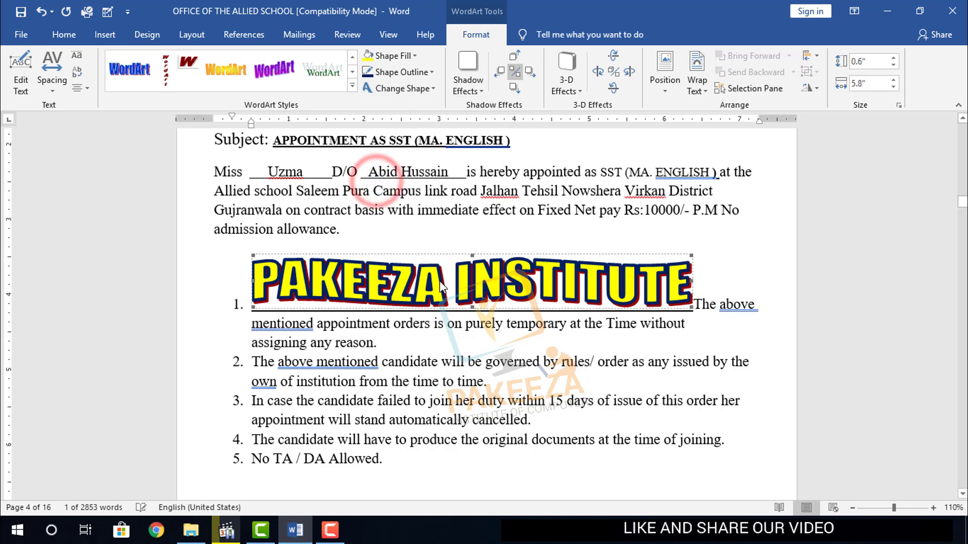
Apply an offset shadow style to the heading and nudge the shadow four times
left_click(483, 89)
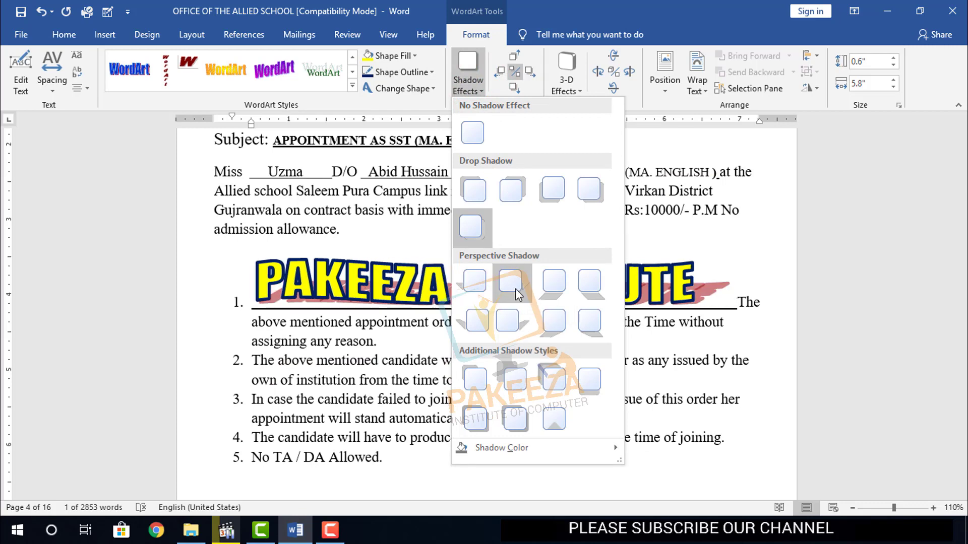
left_click(538, 384)
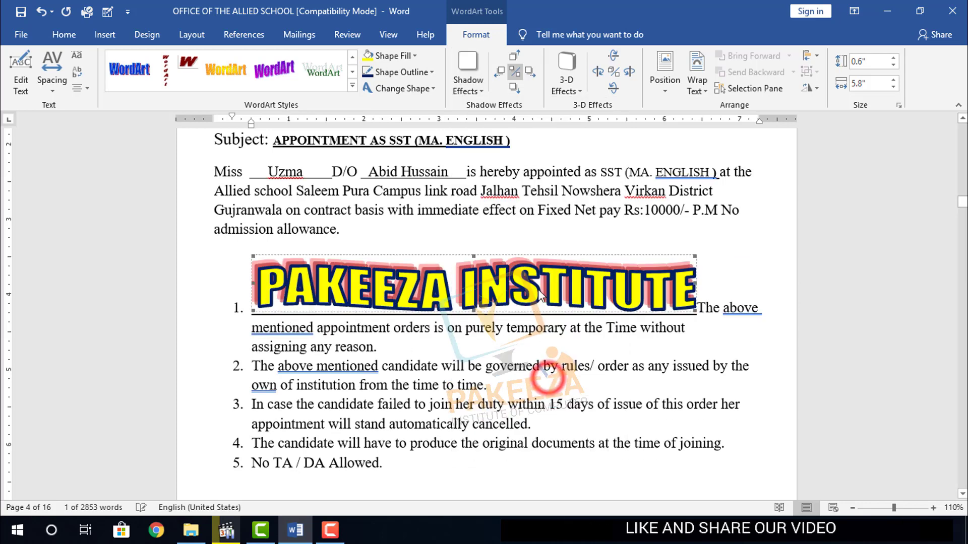
left_click(529, 72)
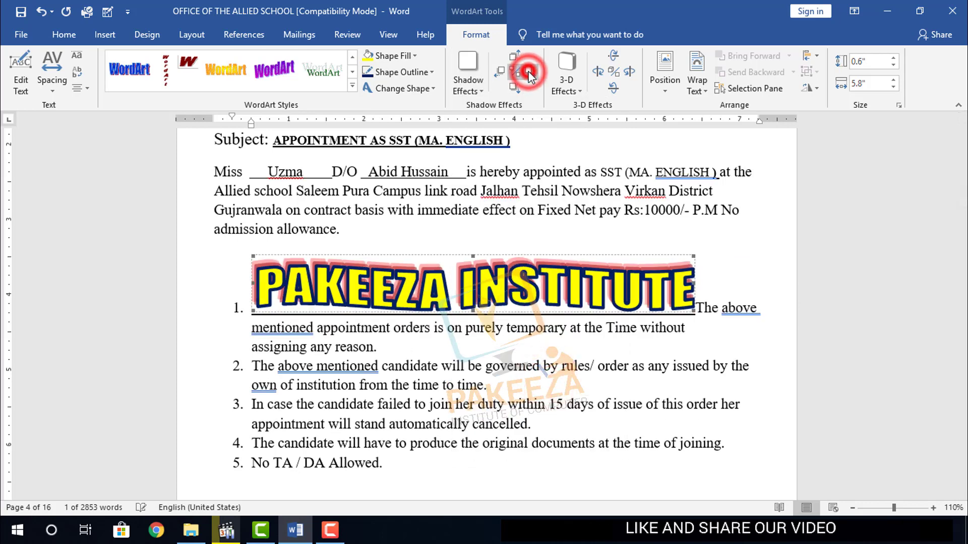
left_click(528, 71)
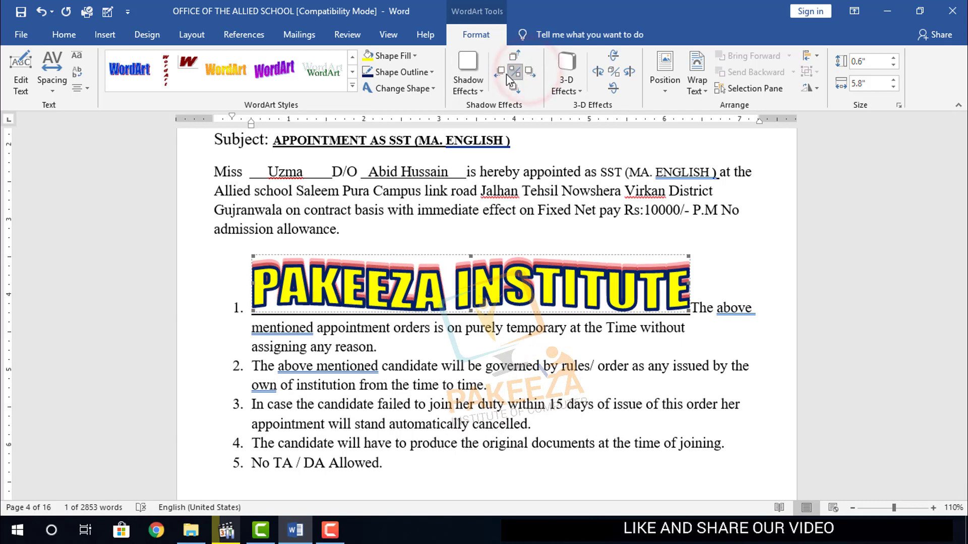
left_click(529, 71)
left_click(528, 71)
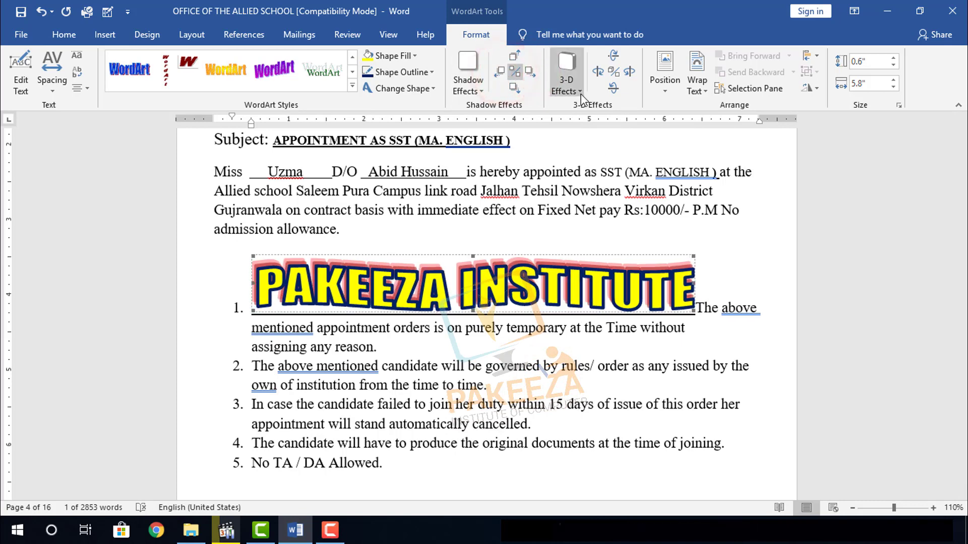
Apply the first Rotate in Perspective 3-D style and adjust its tilt angle
left_click(580, 92)
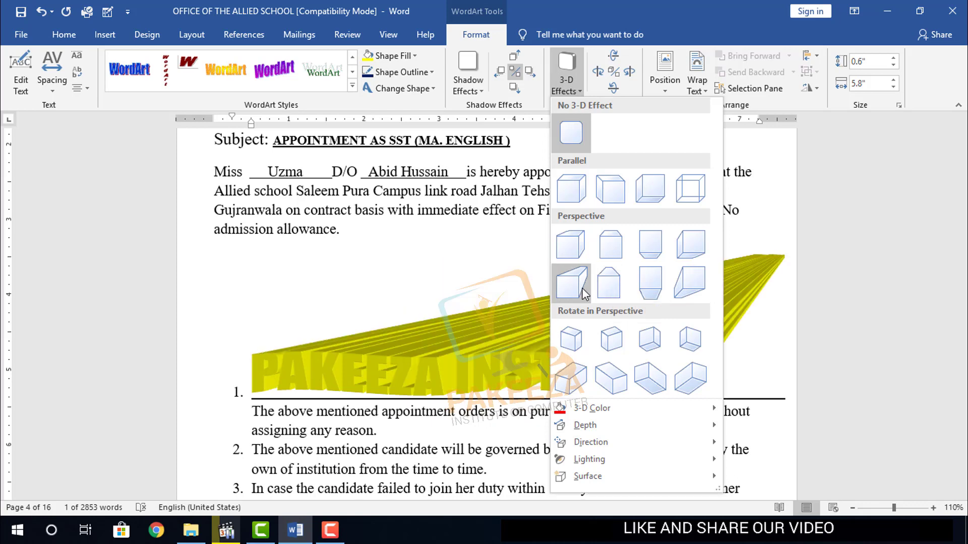
left_click(583, 340)
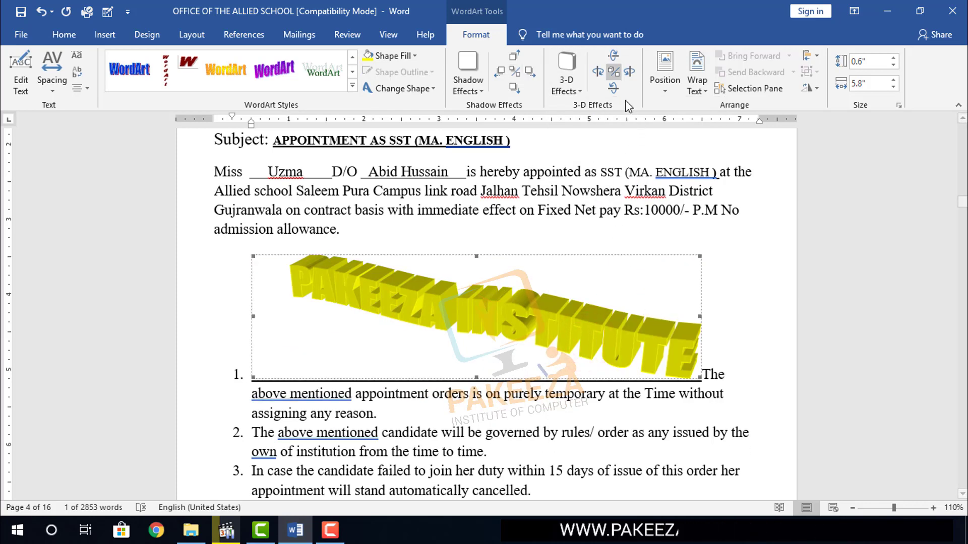
left_click(618, 71)
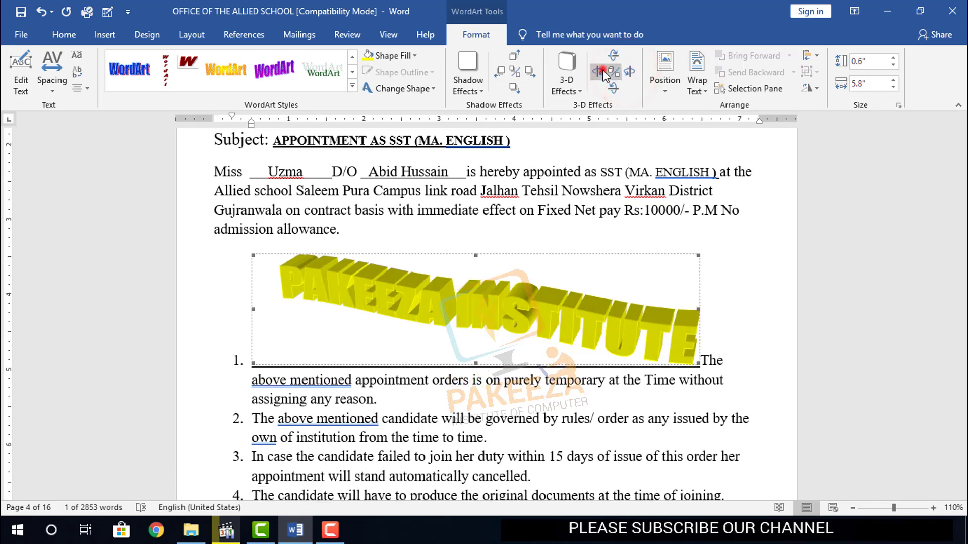
left_click(615, 59)
left_click(614, 60)
left_click(614, 60)
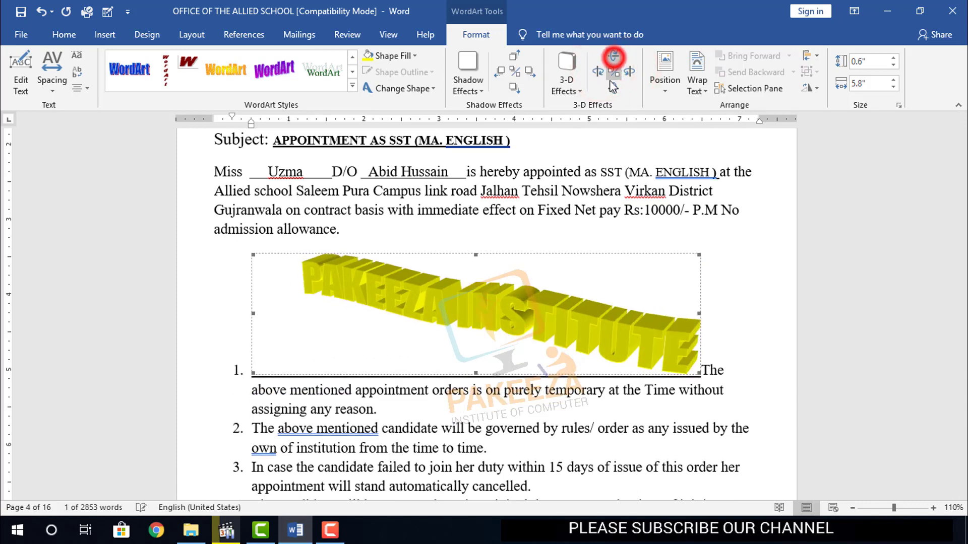
left_click(613, 87)
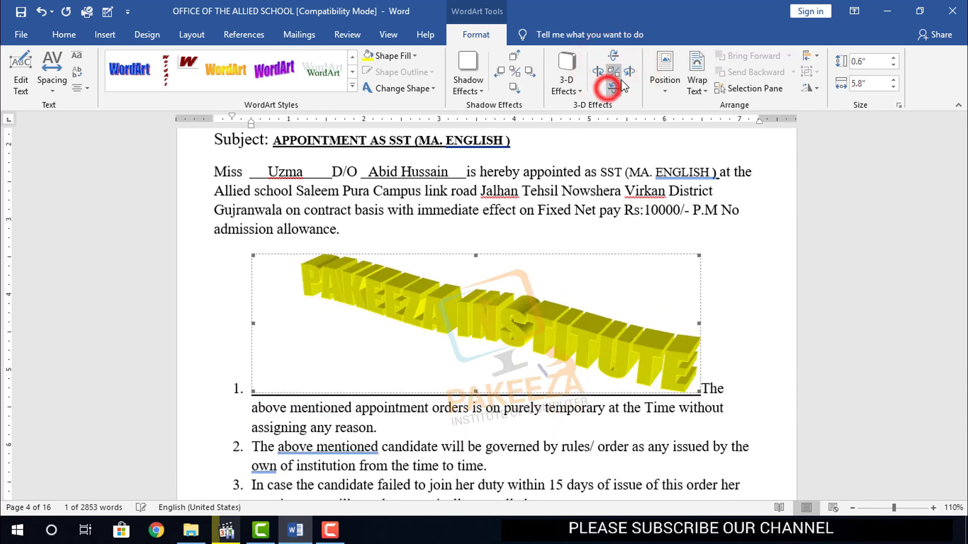
left_click(664, 88)
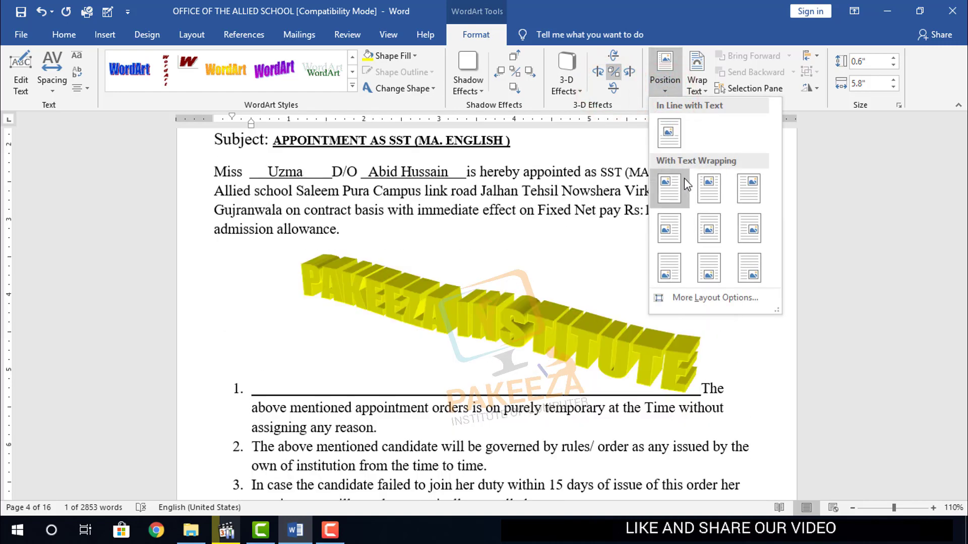
Keep the heading In Line with Text, leave wrapping and rotation unchanged, and raise its height to 0.9"
left_click(671, 134)
left_click(705, 94)
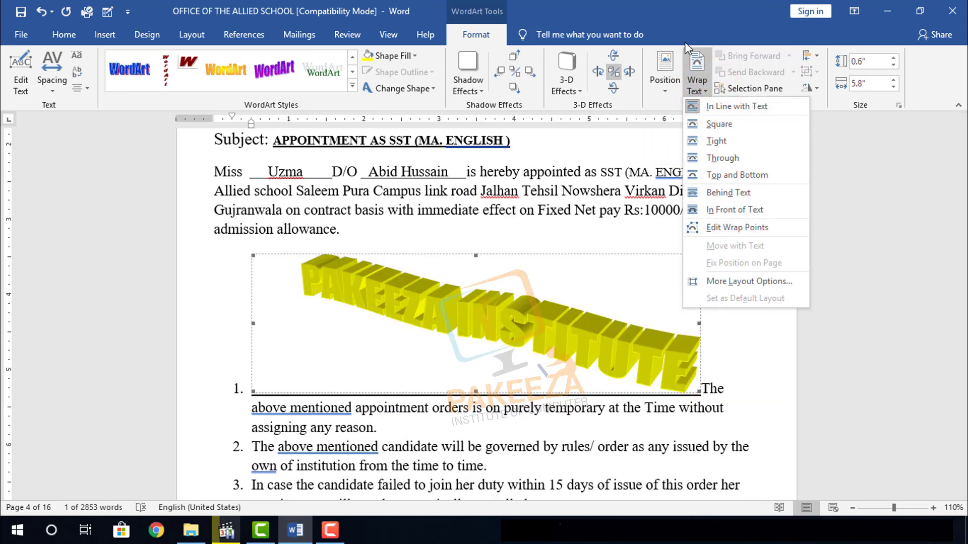
left_click(679, 15)
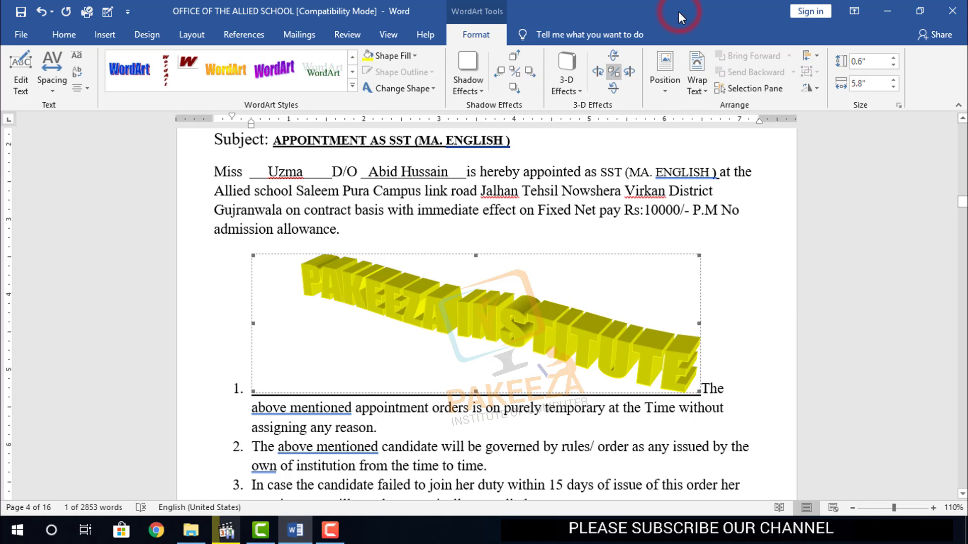
left_click(569, 336)
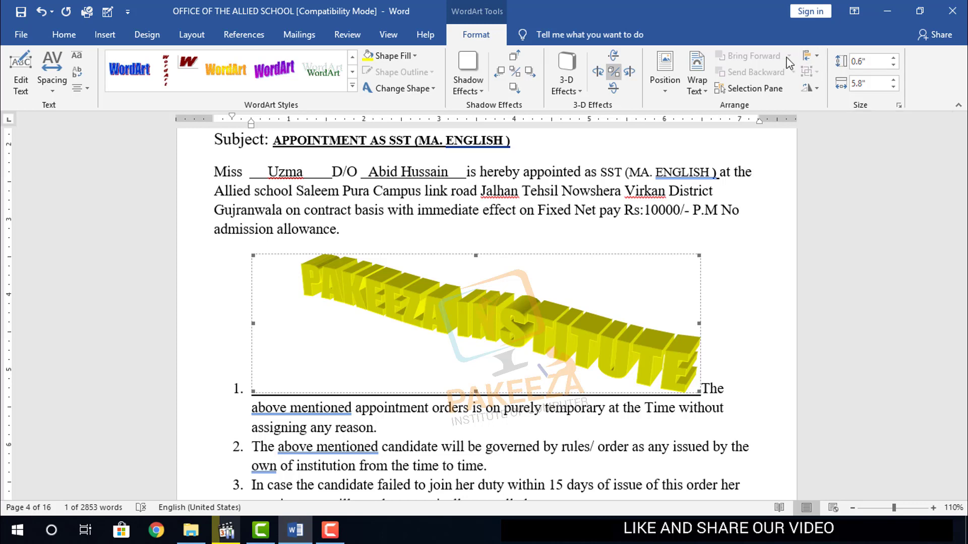
left_click(813, 88)
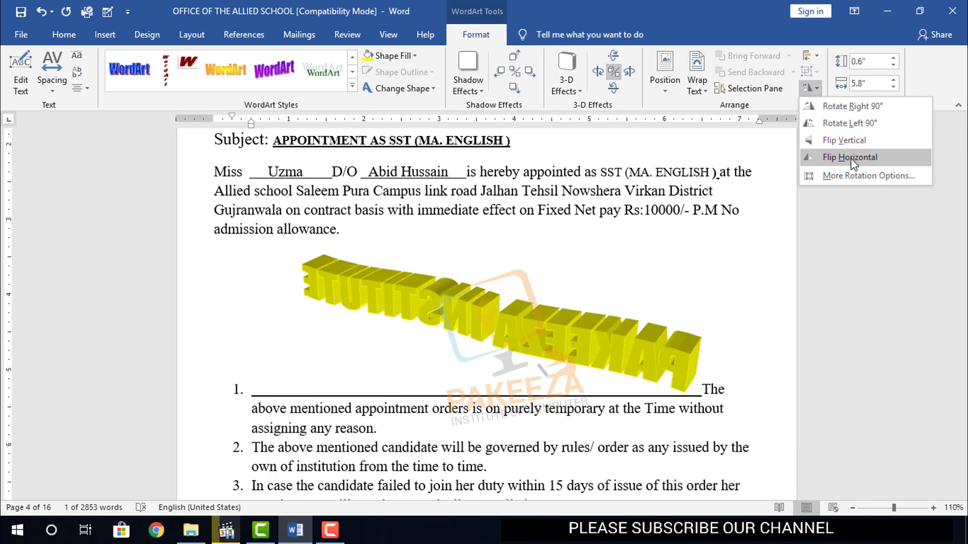
left_click(781, 27)
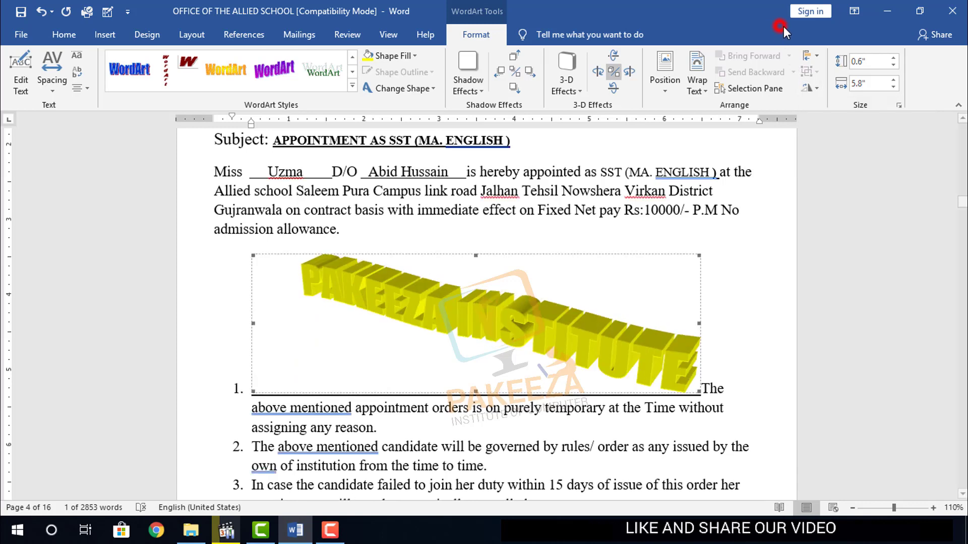
left_click(893, 57)
left_click(893, 57)
left_click(894, 58)
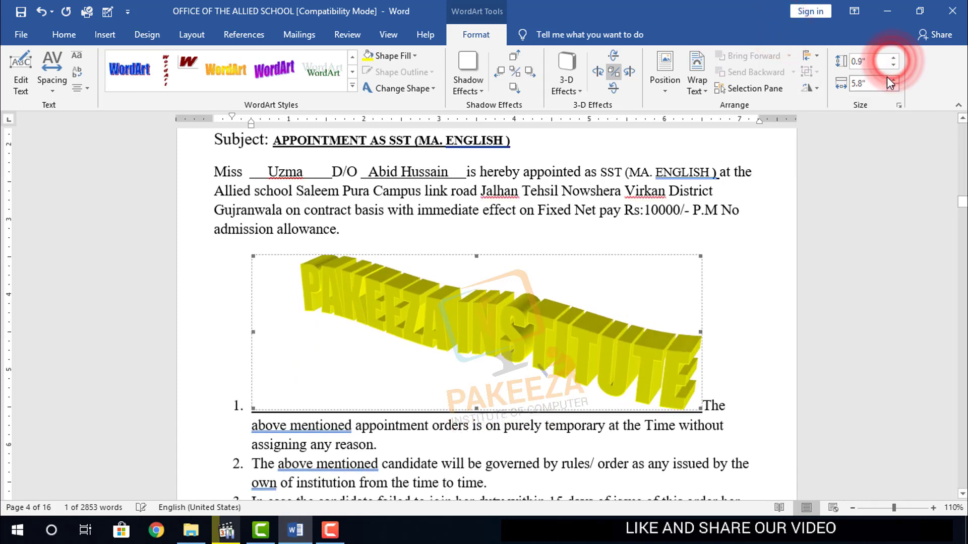
Resize the 3-D heading to 0.7" high by 5.9" wide
left_click(894, 64)
left_click(894, 65)
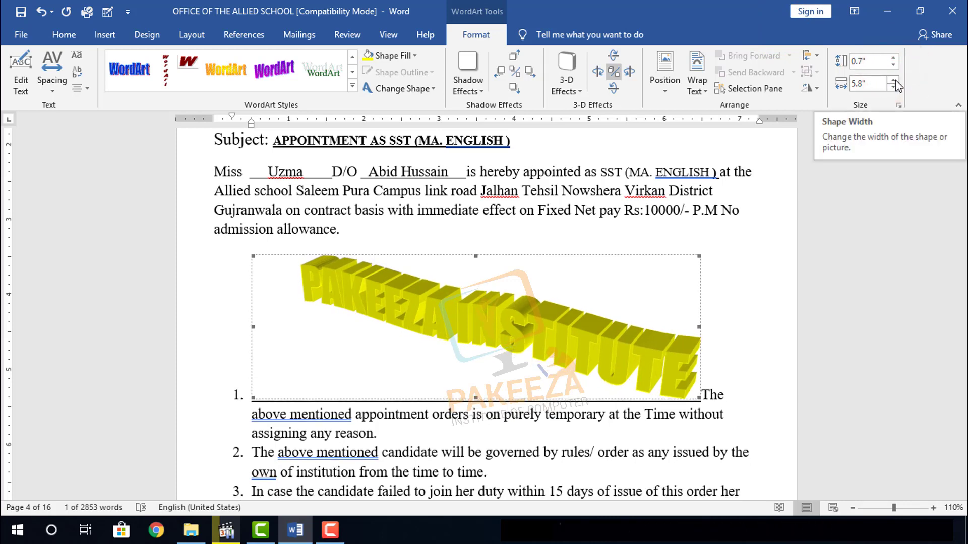
left_click(893, 79)
left_click(893, 79)
left_click(893, 79)
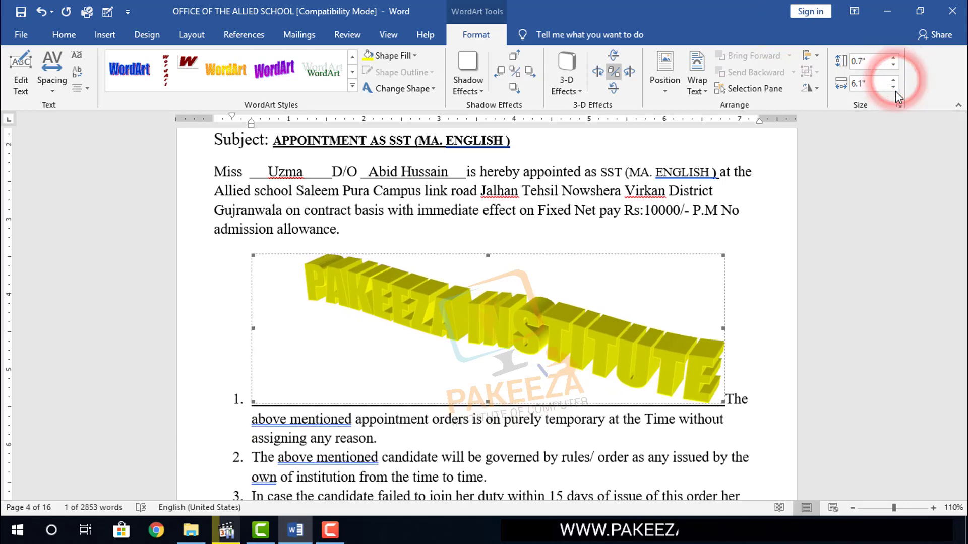
left_click(894, 87)
left_click(893, 86)
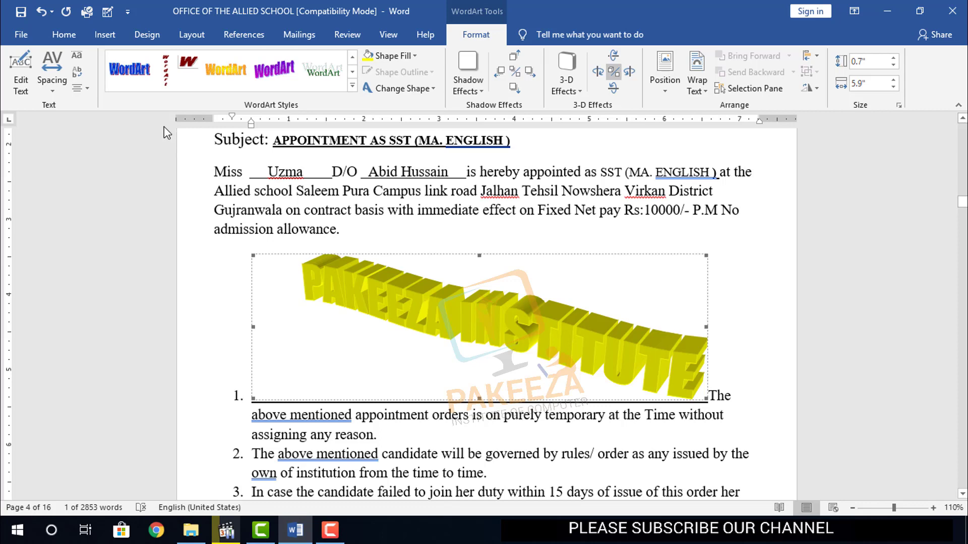
left_click(95, 33)
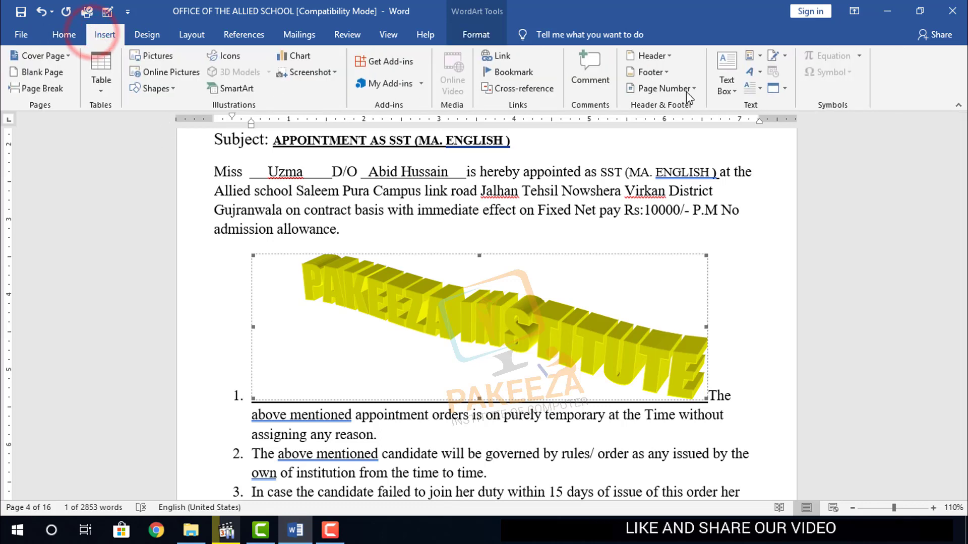